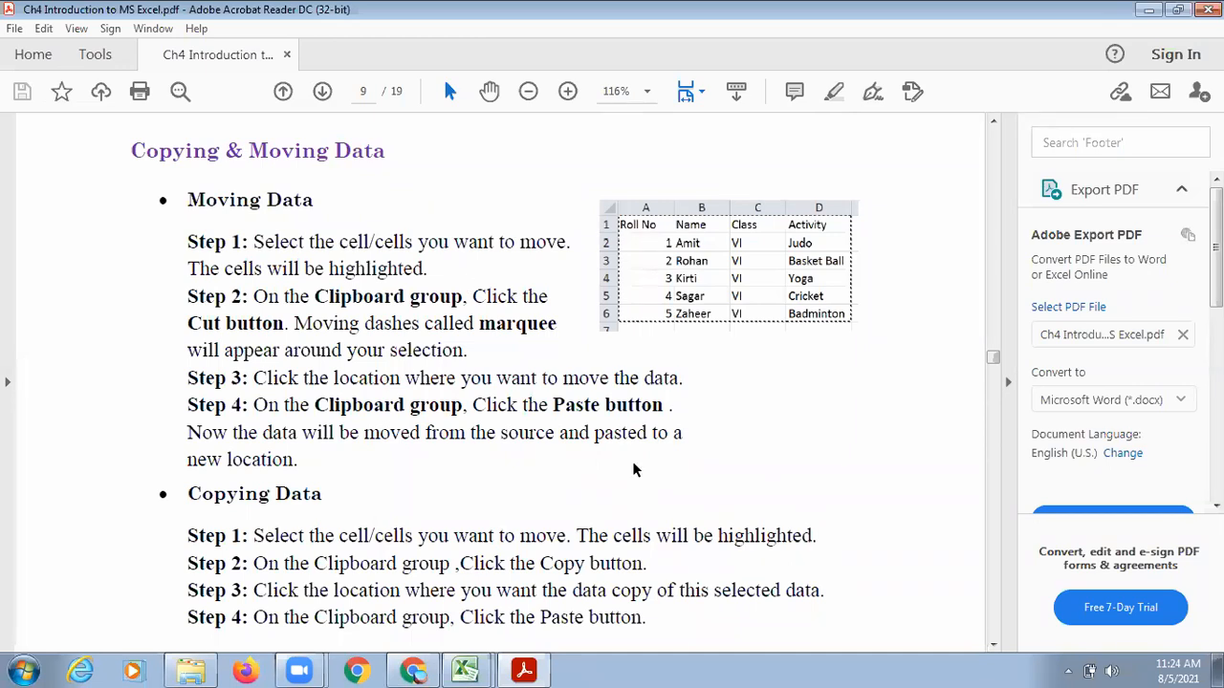
Switch to the excel demo.xlsx workbook in Excel.
left_click(684, 124)
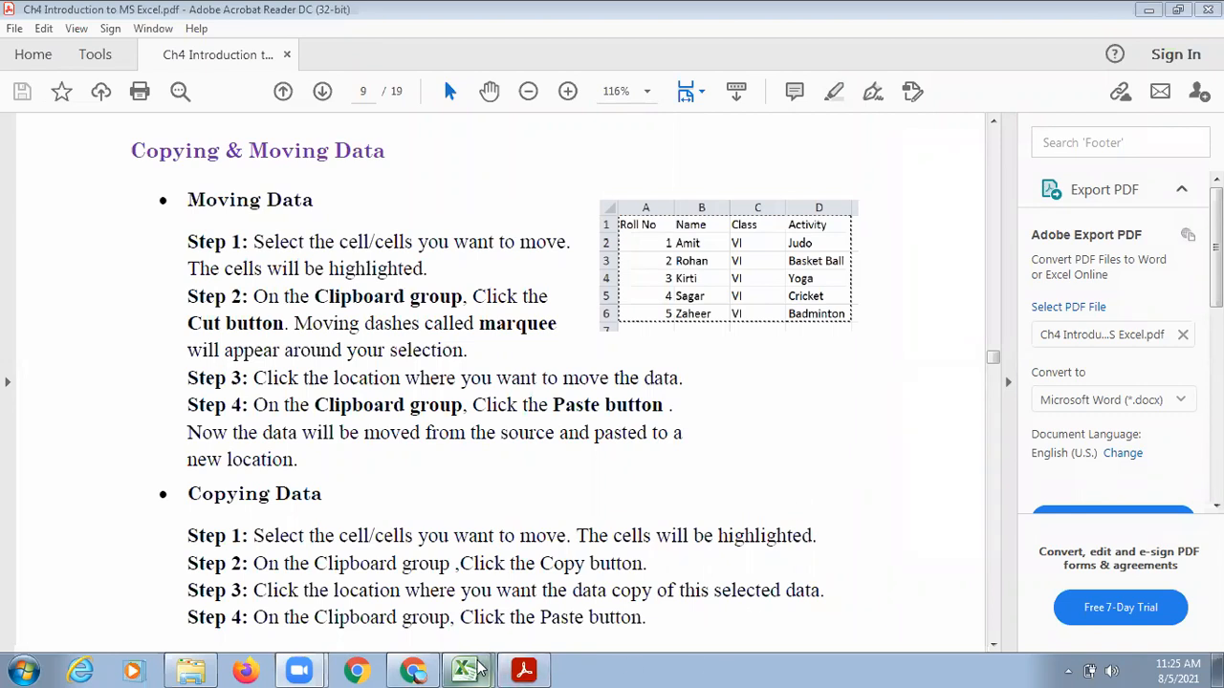
mouse_move(478, 667)
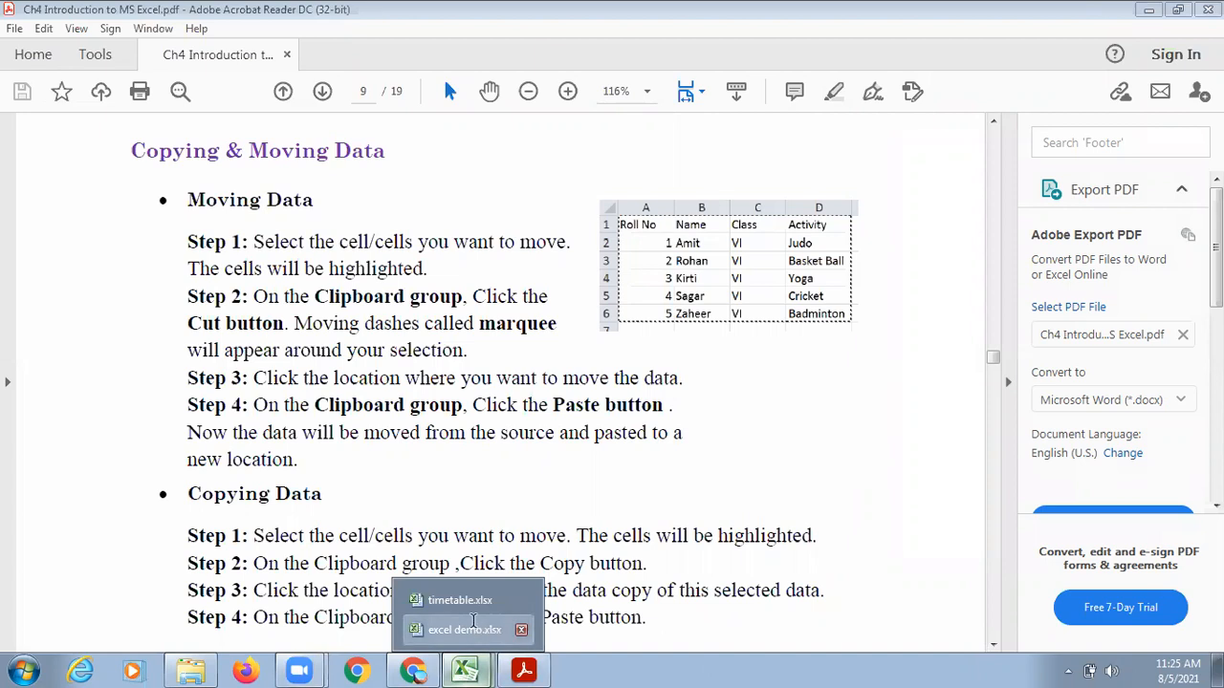
left_click(473, 627)
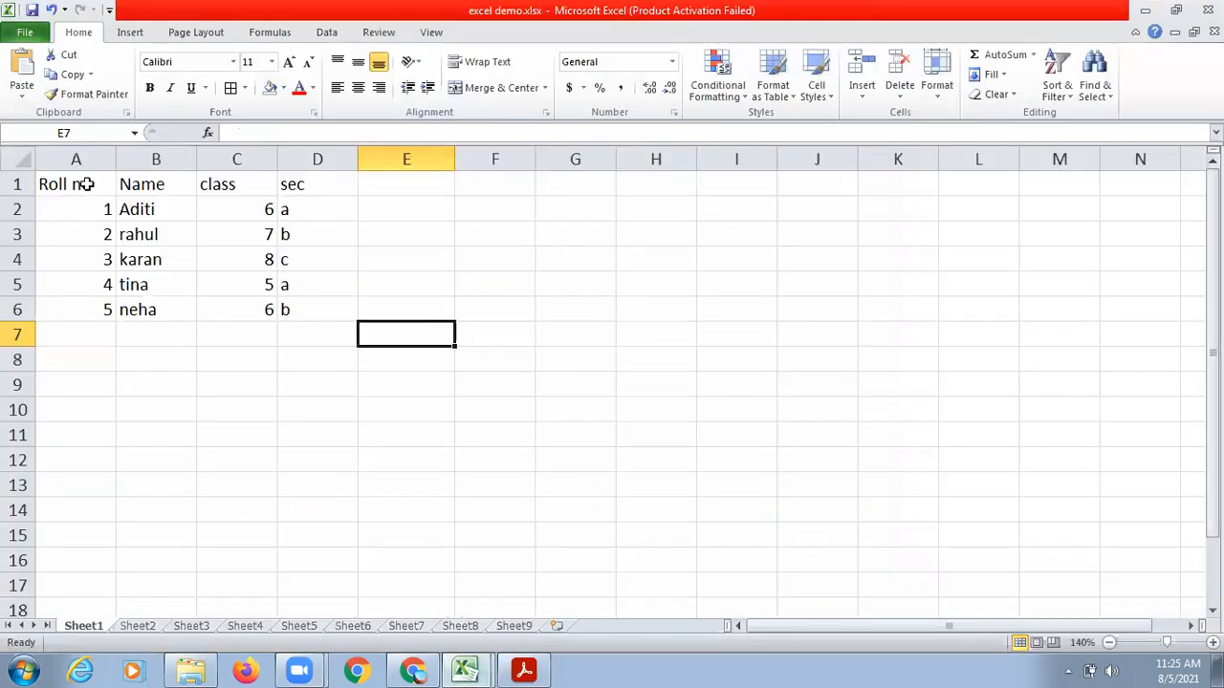
Copy the student table in A1:D6 and paste it starting at cell F8.
left_click(81, 180)
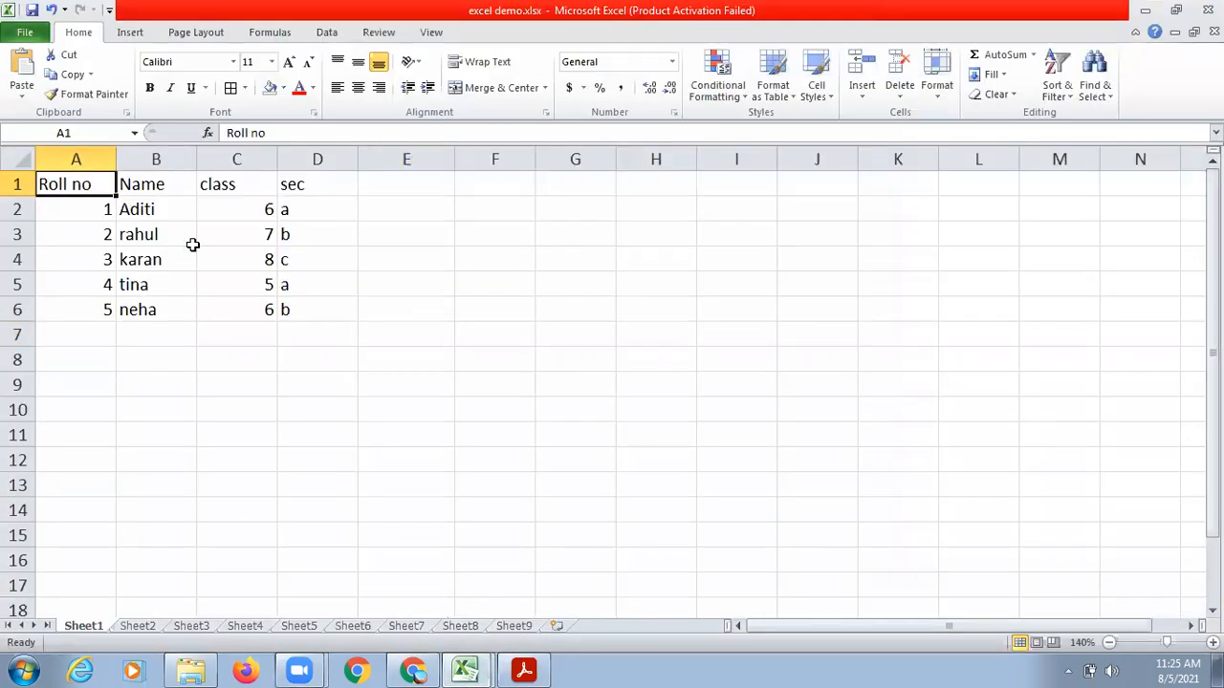
left_click(290, 309, "shift")
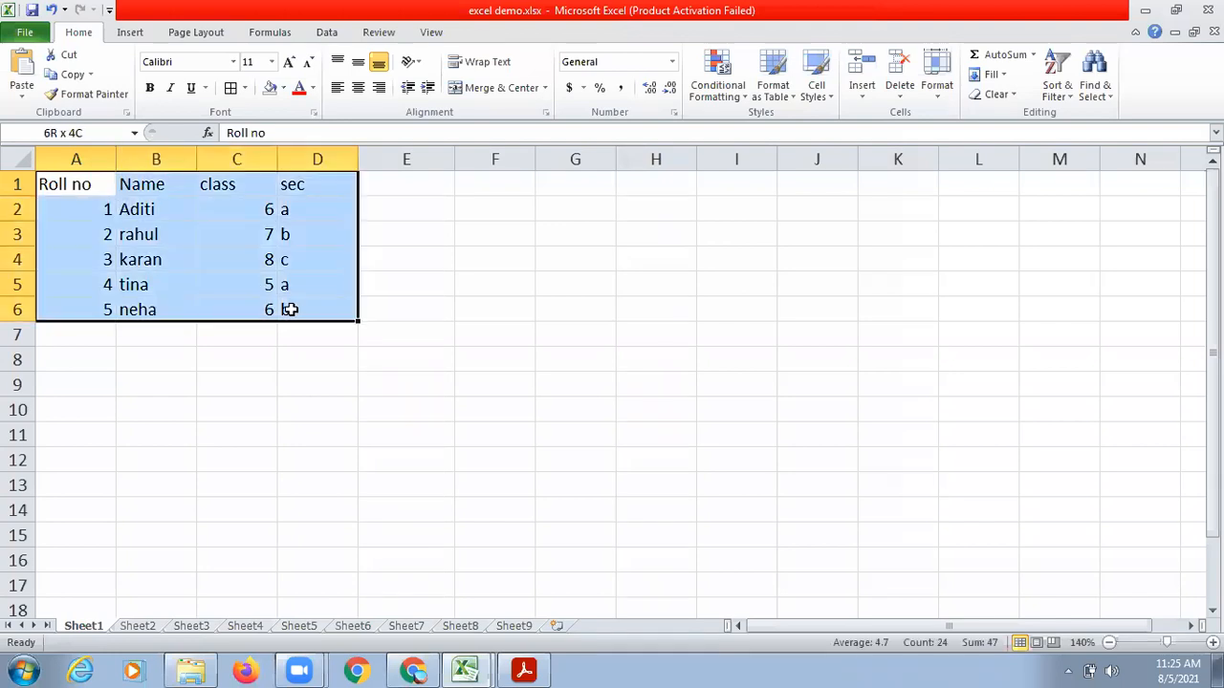
key("ctrl+c")
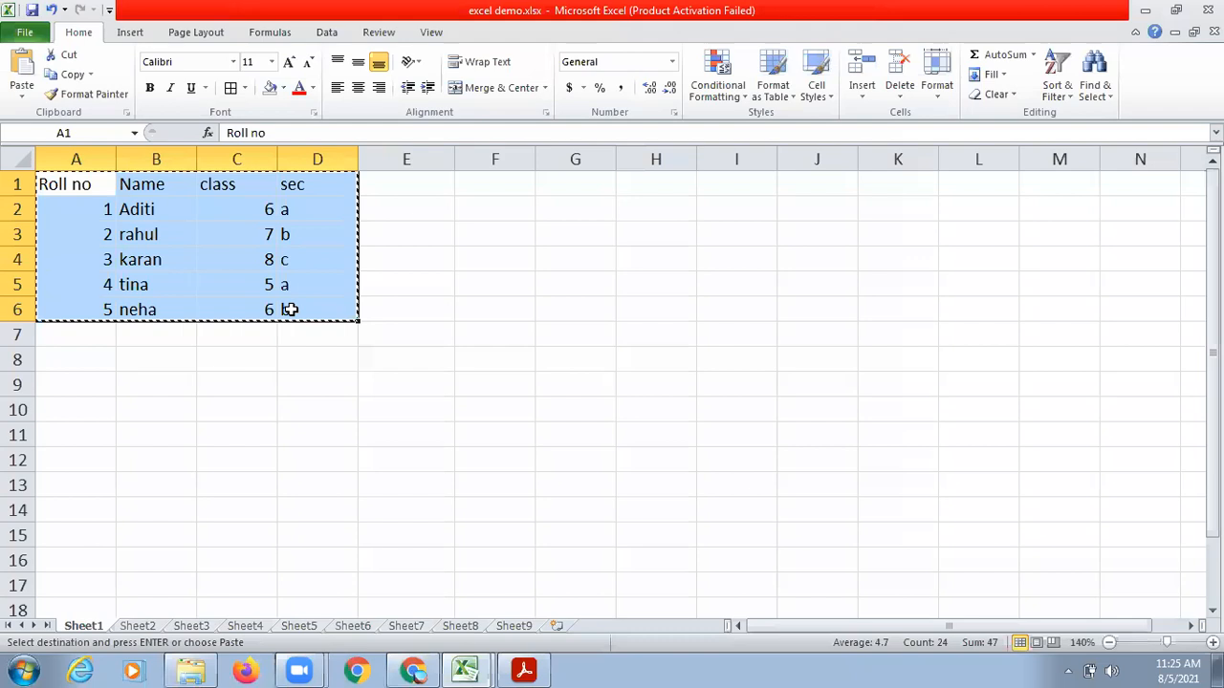
left_click(508, 354)
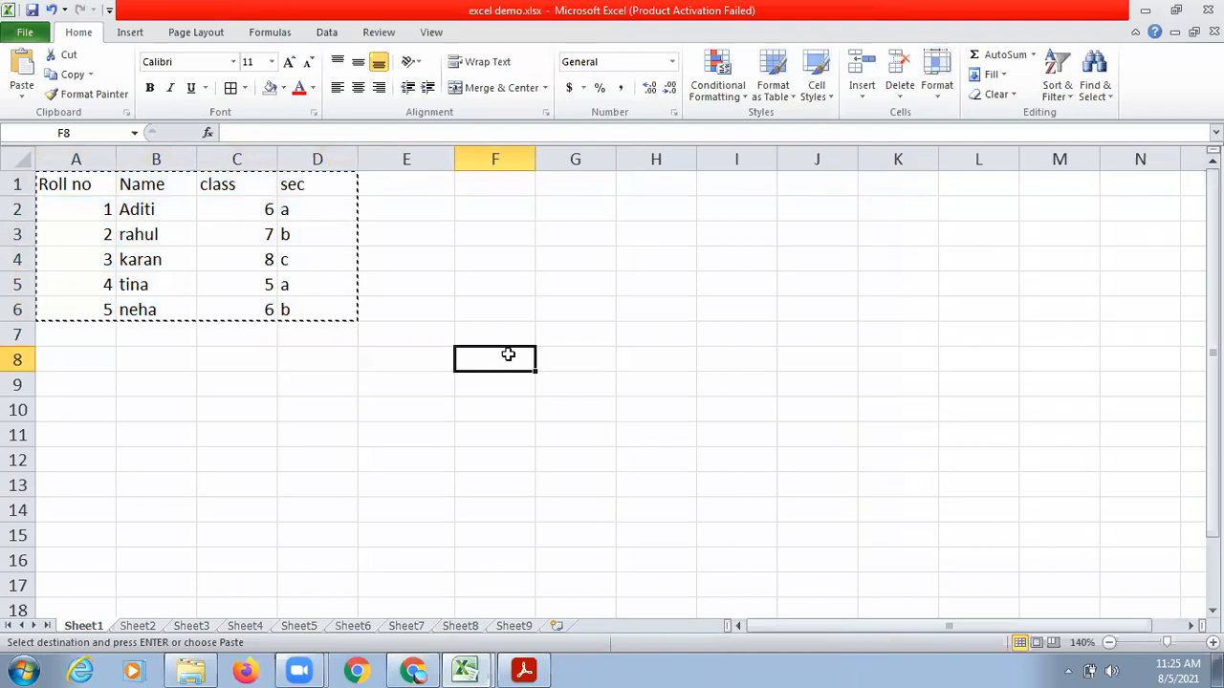
key("ctrl+v")
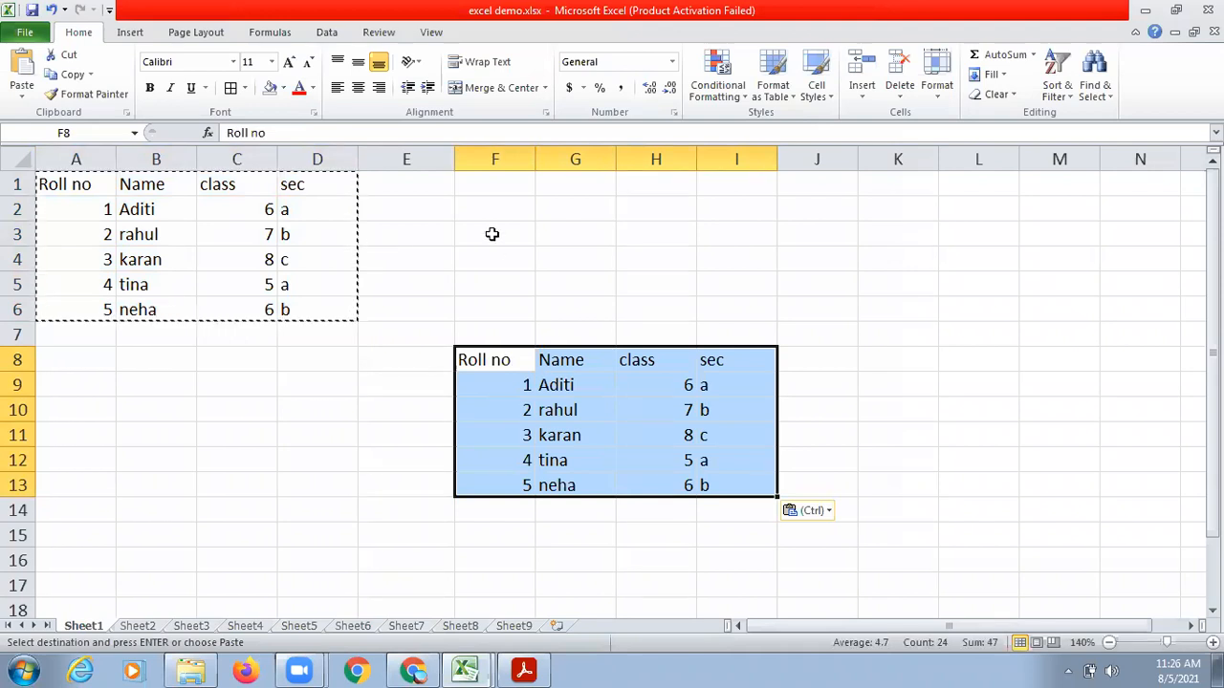
Undo the pasted copy of the student table at F8.
double_click(492, 234)
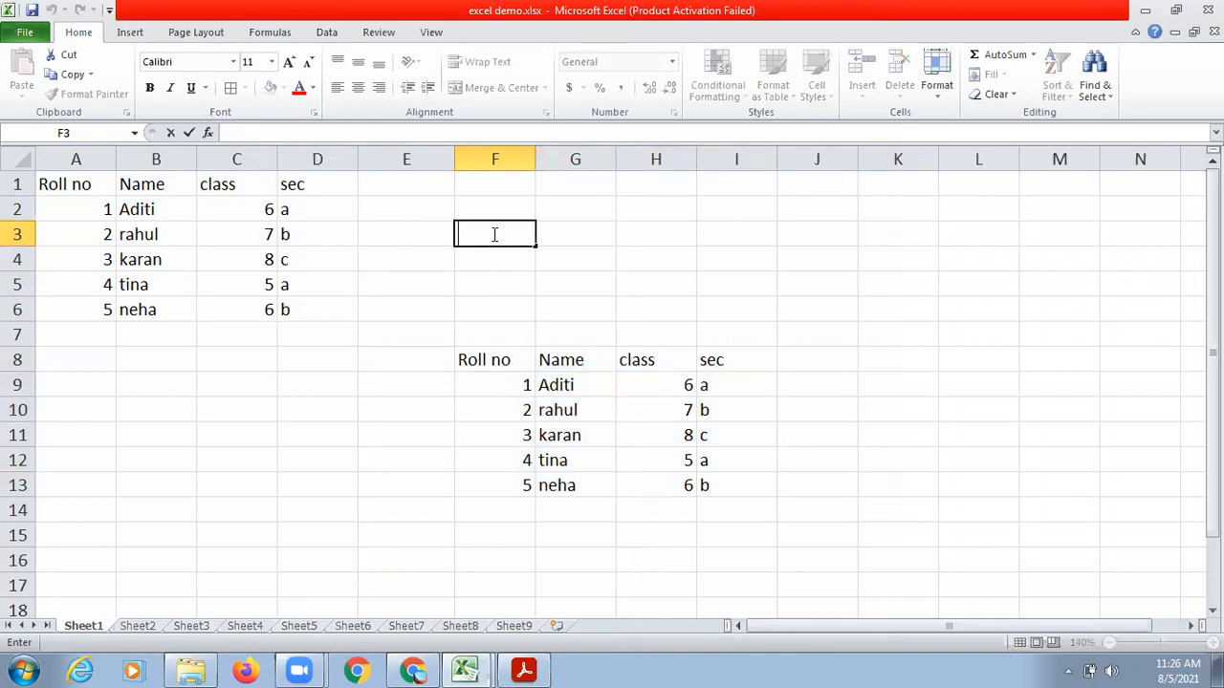
left_click(481, 395)
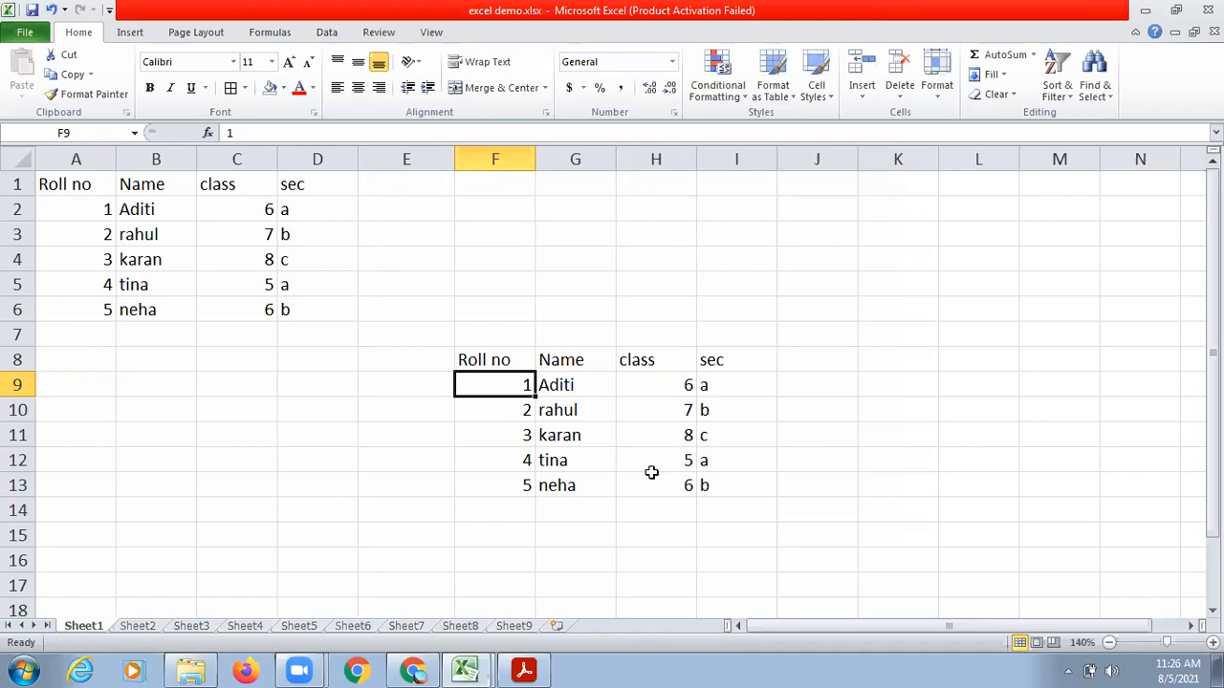
key("ctrl+z")
key("ctrl+z")
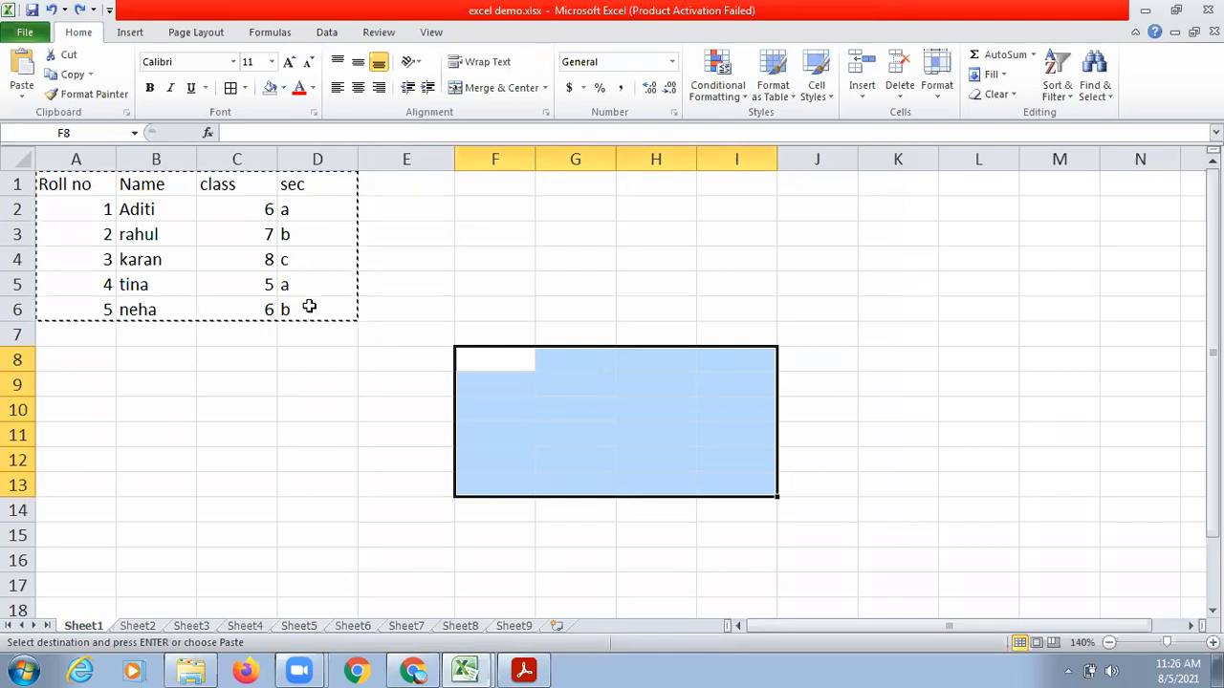
Move the student table from A1:D6 to cell F7 using cut and paste.
left_click_drag(76, 185, 308, 306)
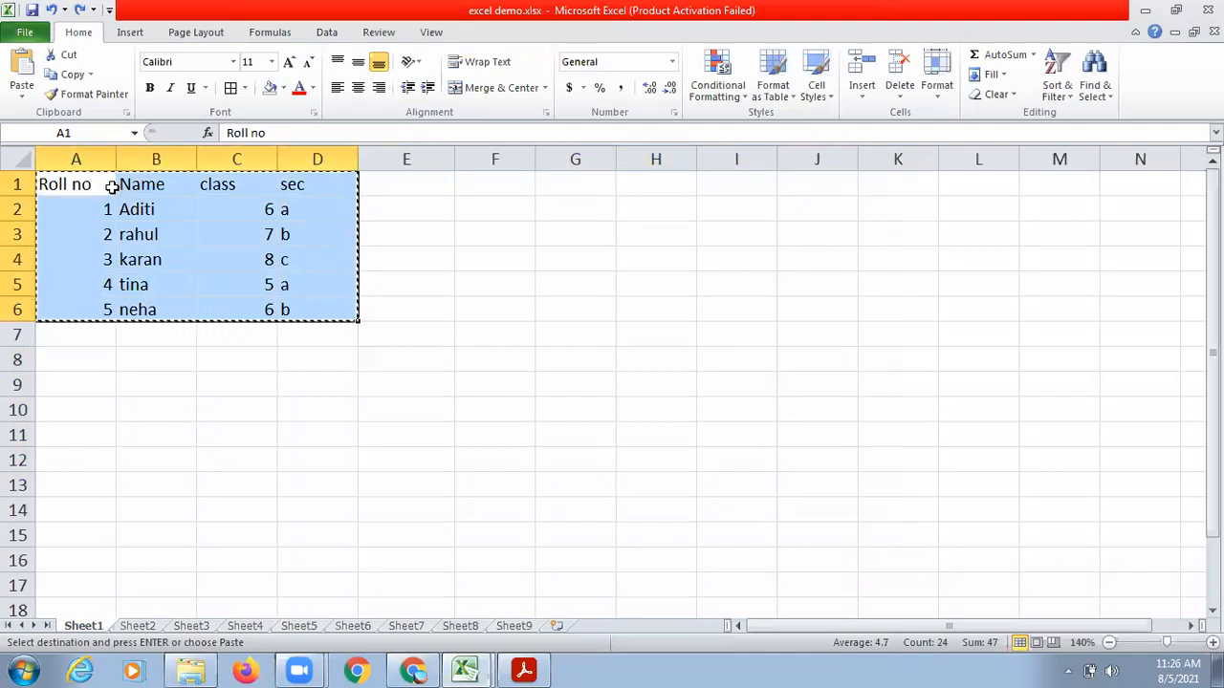
left_click_drag(107, 182, 339, 325)
left_click(489, 333)
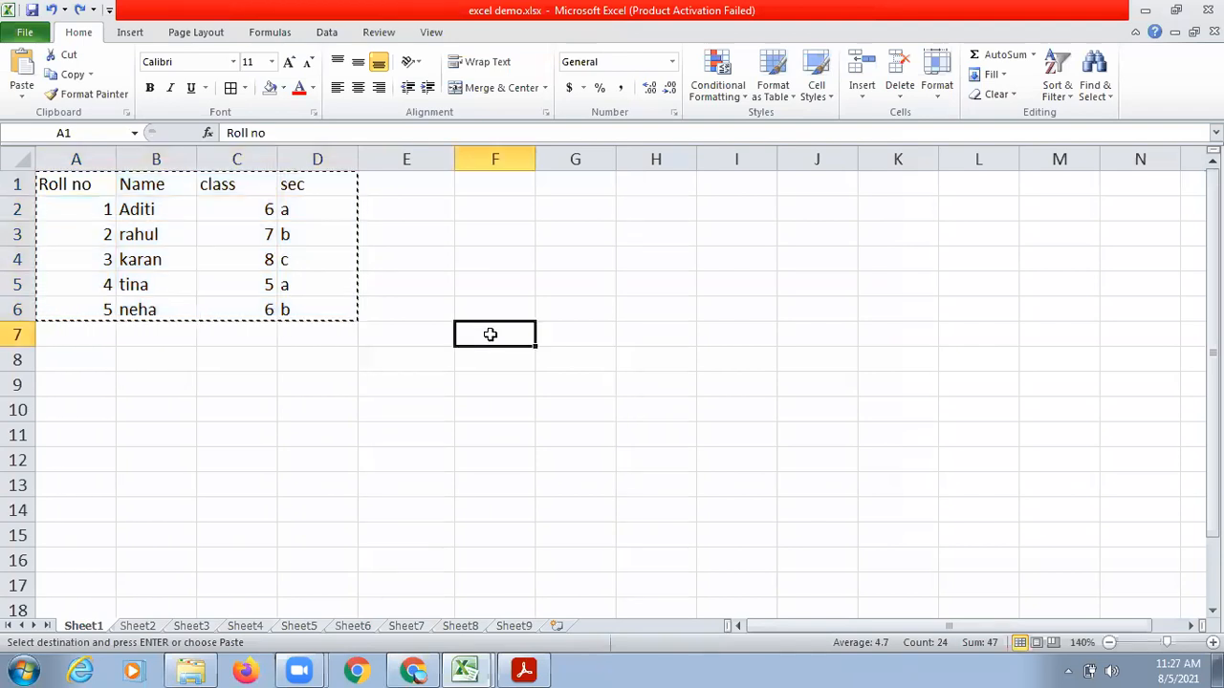
key("ctrl+v")
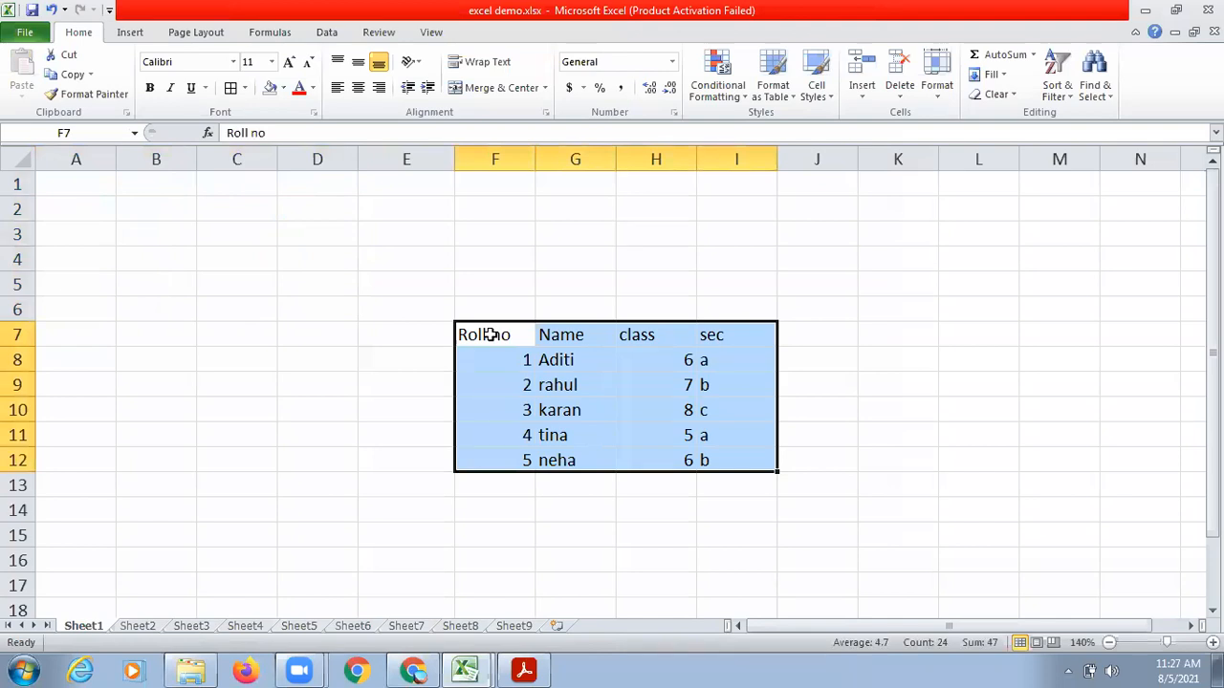
Consult the moving-data instructions in the Acrobat Reader PDF, return to excel demo.xlsx in Excel and undo the table's move to F7.
left_click(523, 669)
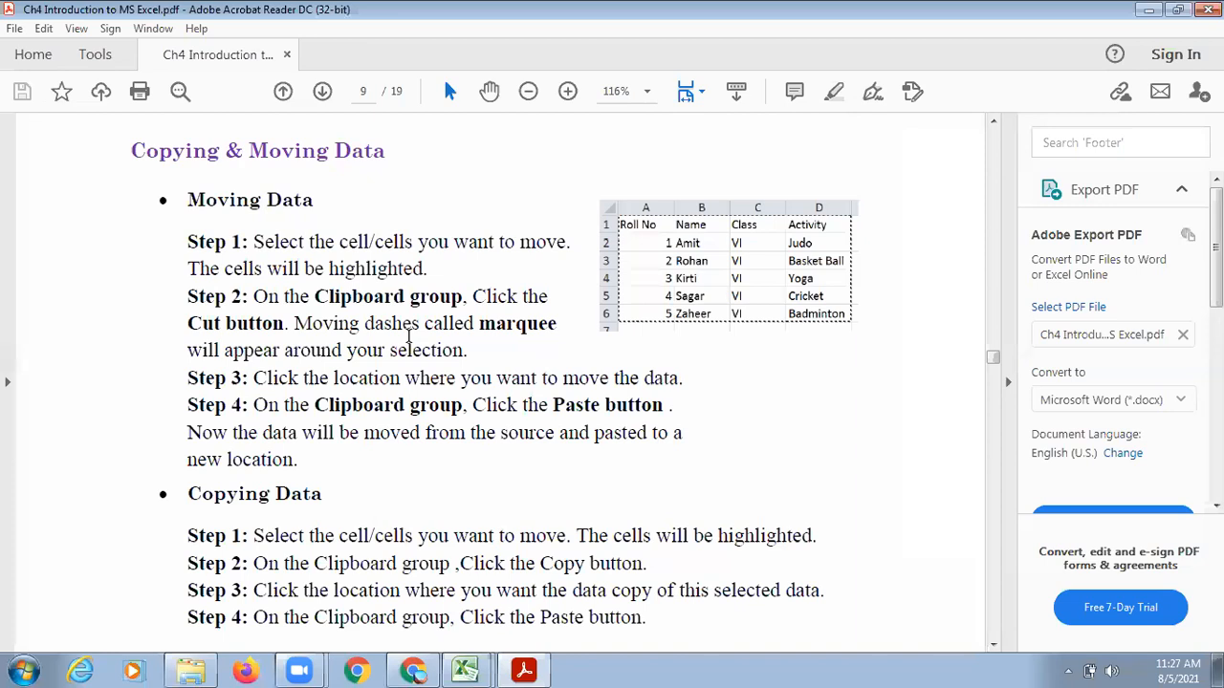
left_click(469, 669)
left_click(464, 630)
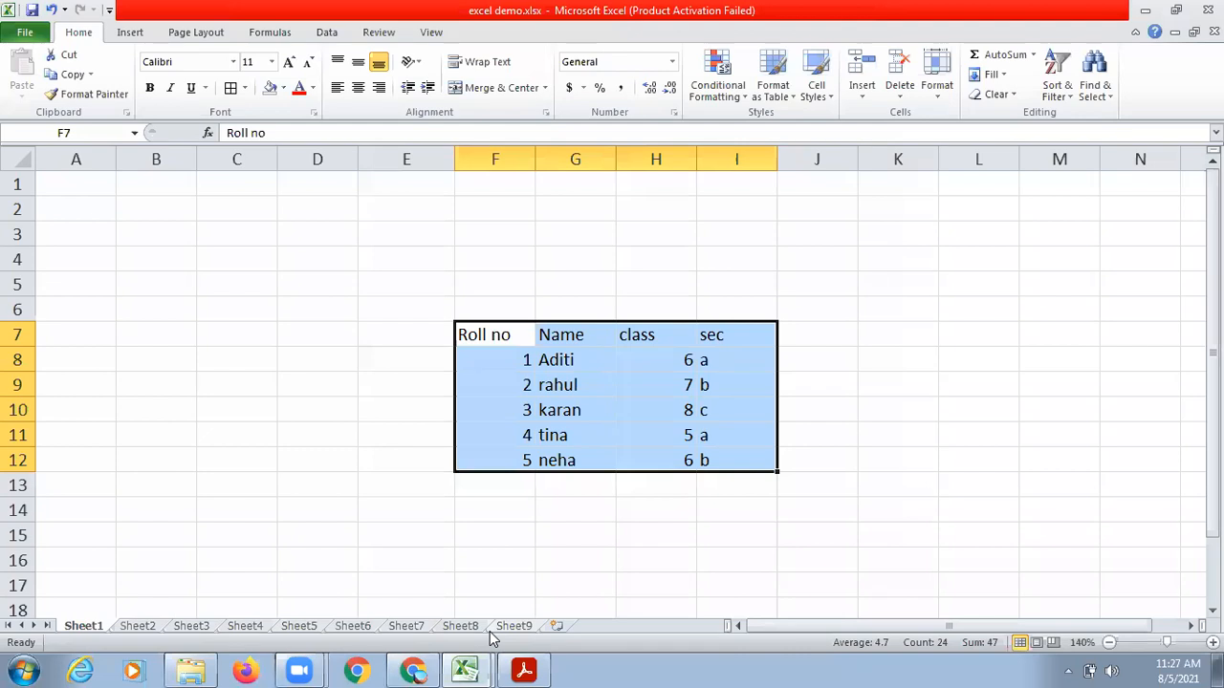
key("ctrl+z")
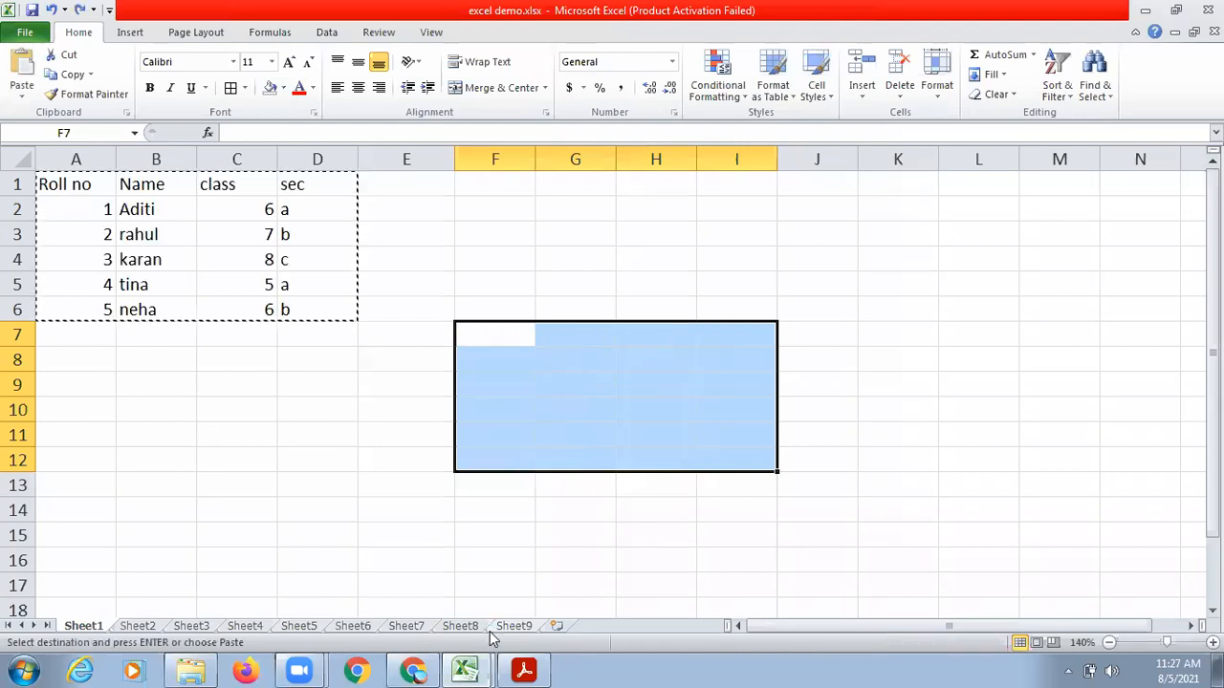
Cut the student table in A1:D6 and paste it starting at cell F8.
left_click_drag(83, 183, 328, 312)
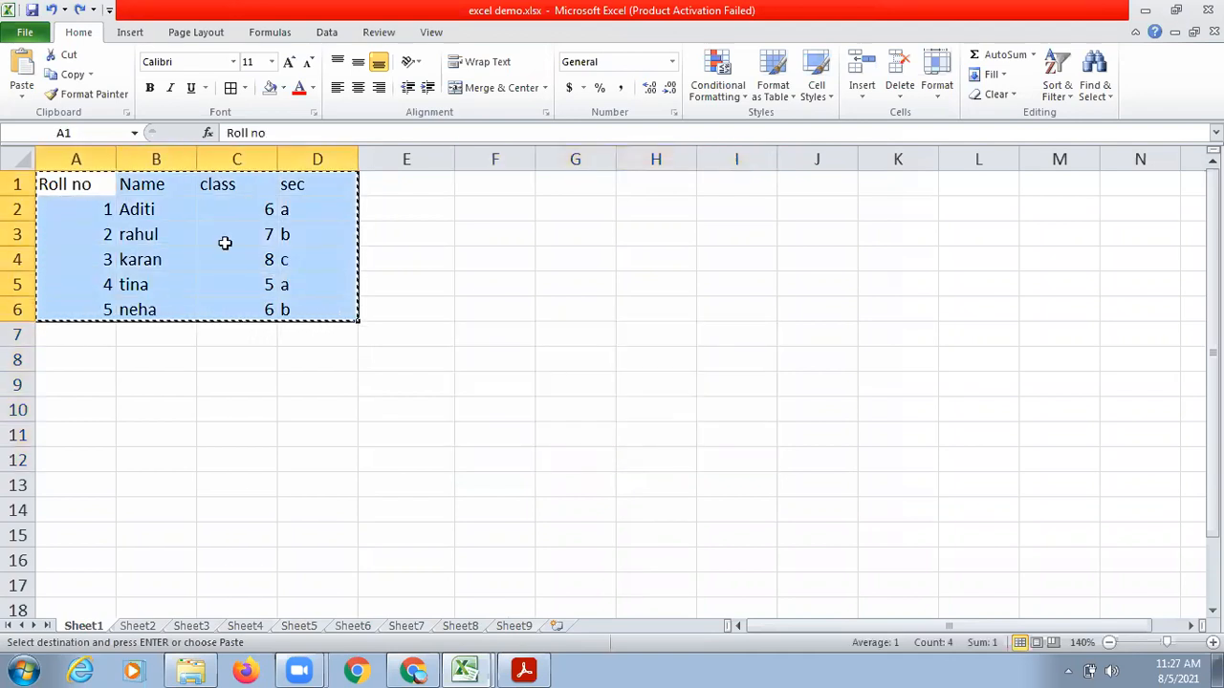
right_click(224, 243)
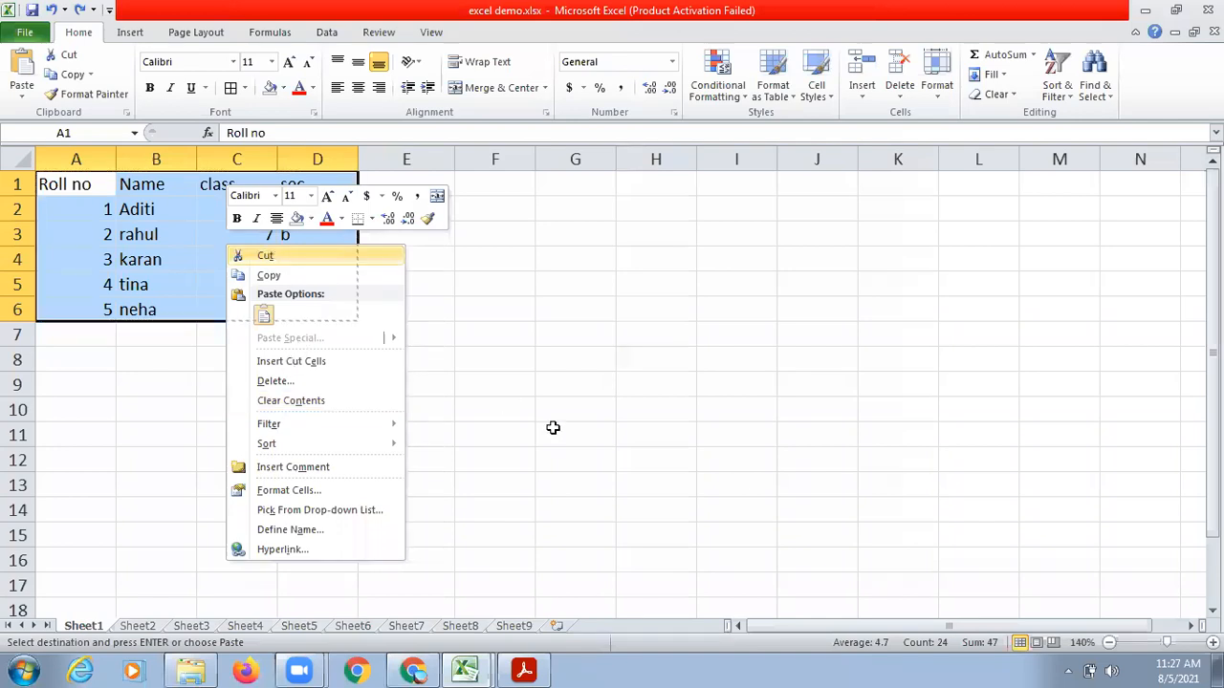
right_click(494, 365)
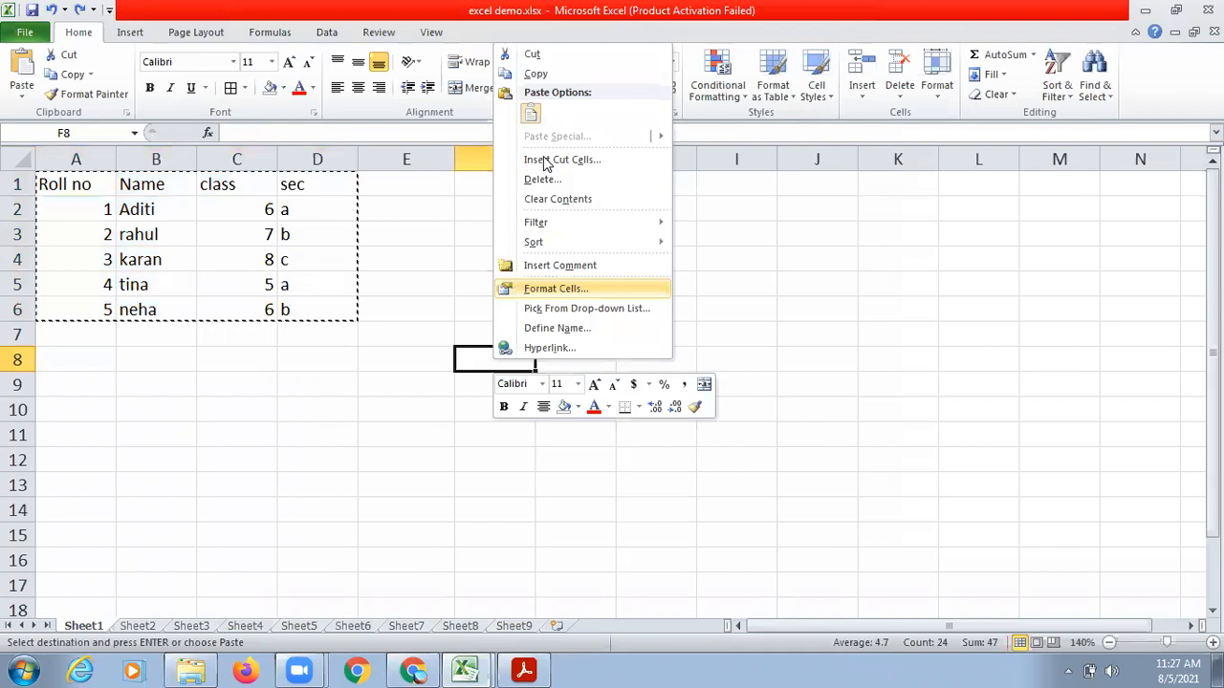
left_click(533, 114)
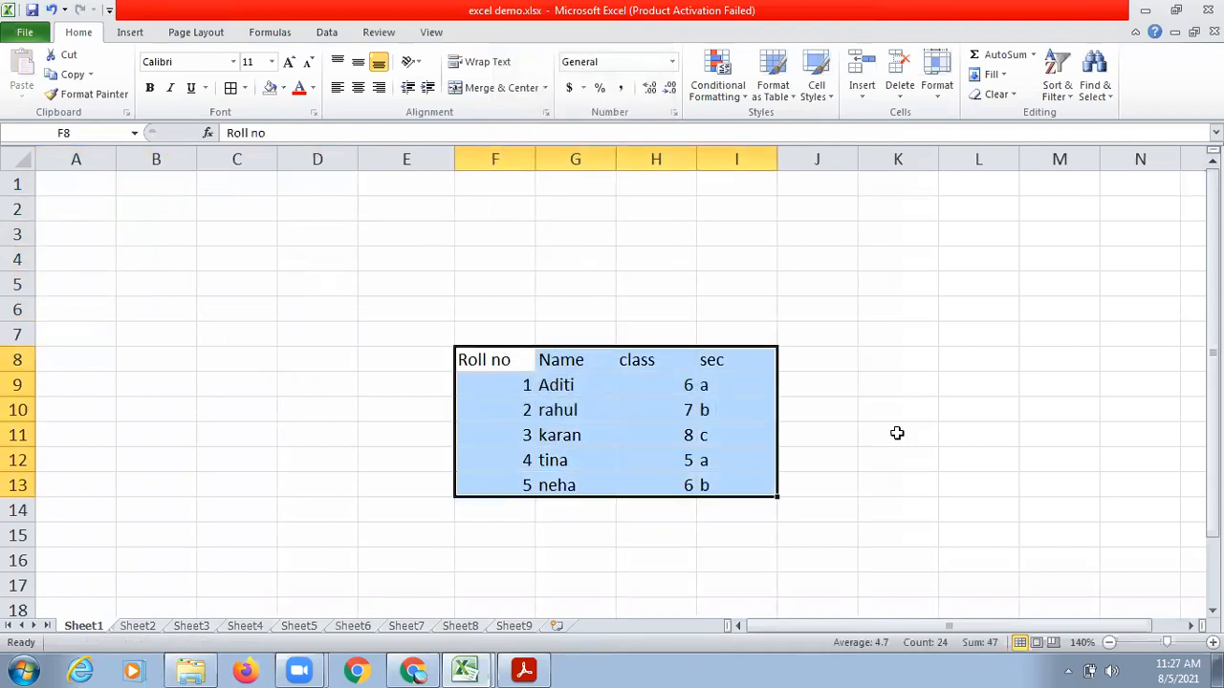
Switch to Ch4 Introduction to MS Excel.pdf in Acrobat Reader and read on to the worksheet formatting topics on page 10.
key("ctrl+n")
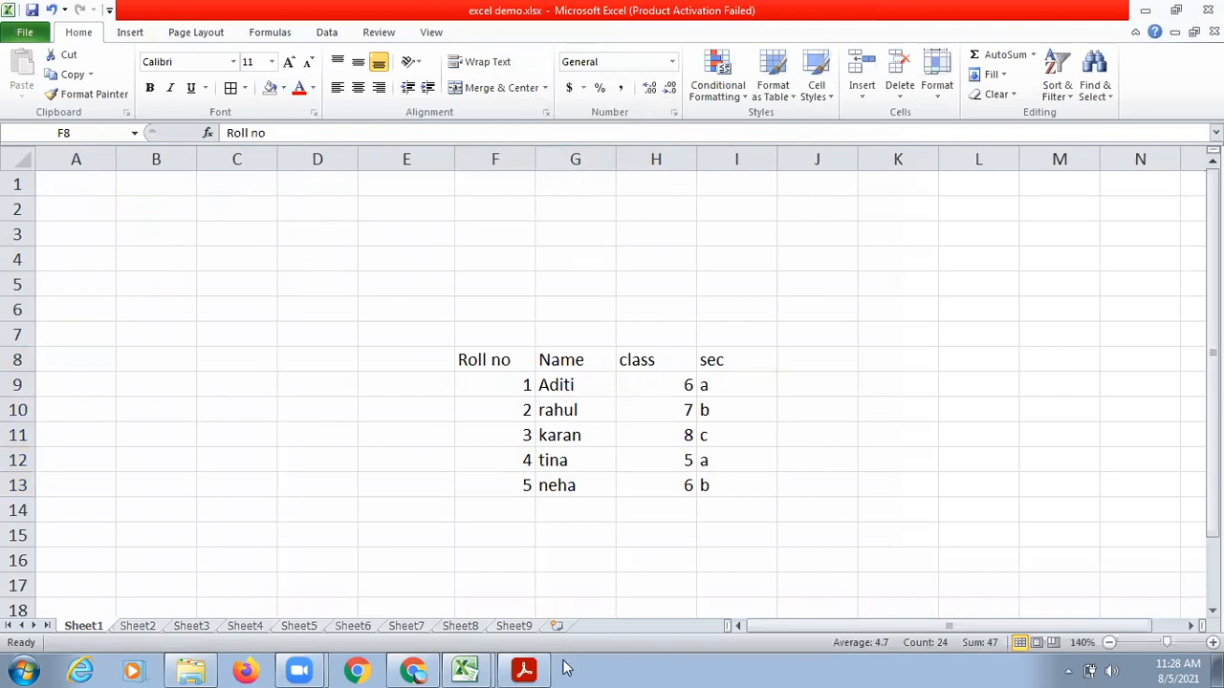
left_click(521, 669)
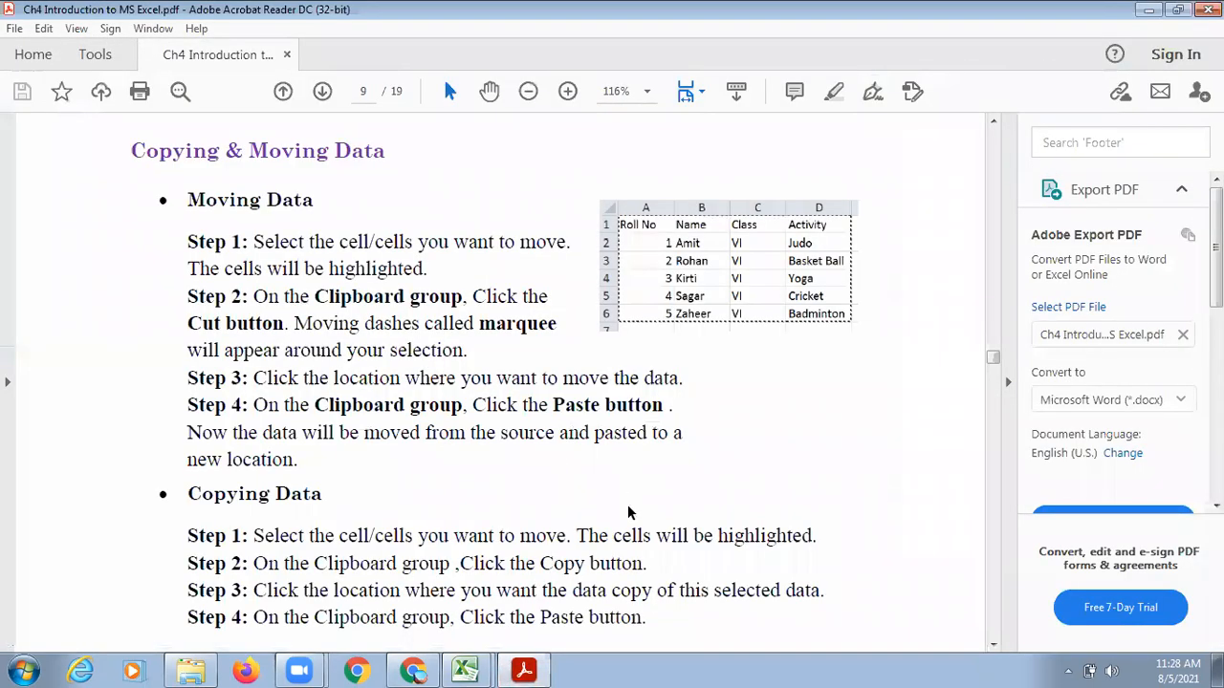
scroll(629, 513, "down", 5)
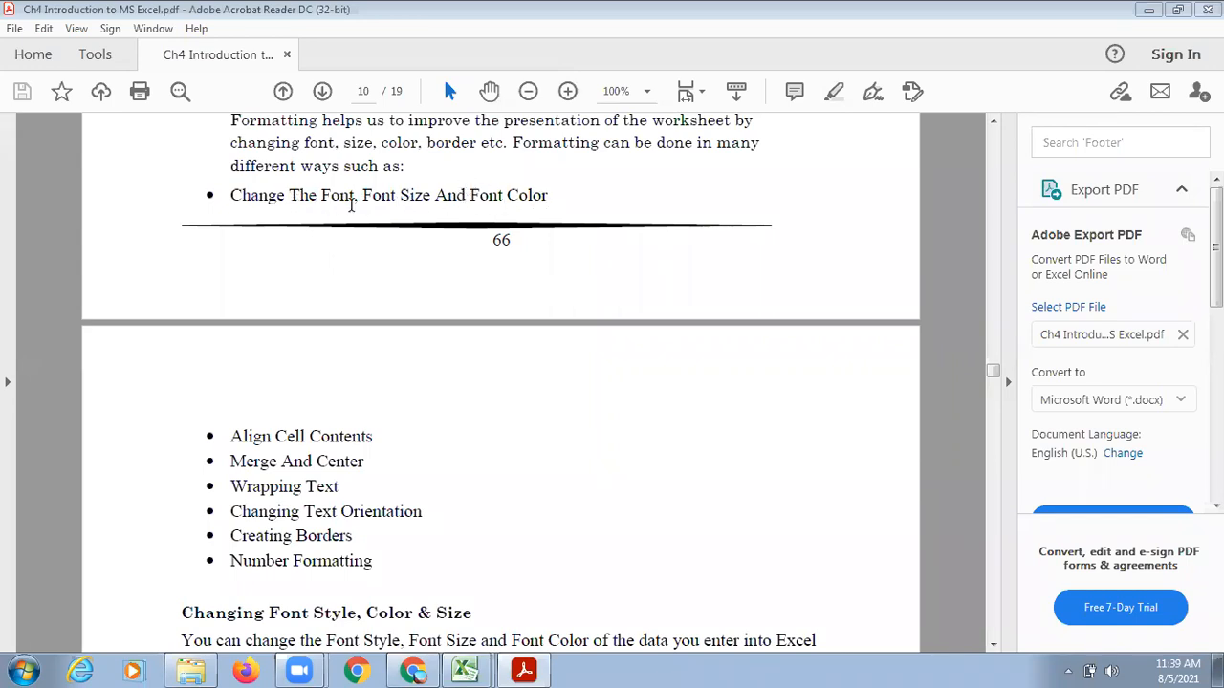
Switch back to excel demo.xlsx in Excel and undo the table's move from A1:D6 to F9.
mouse_move(468, 669)
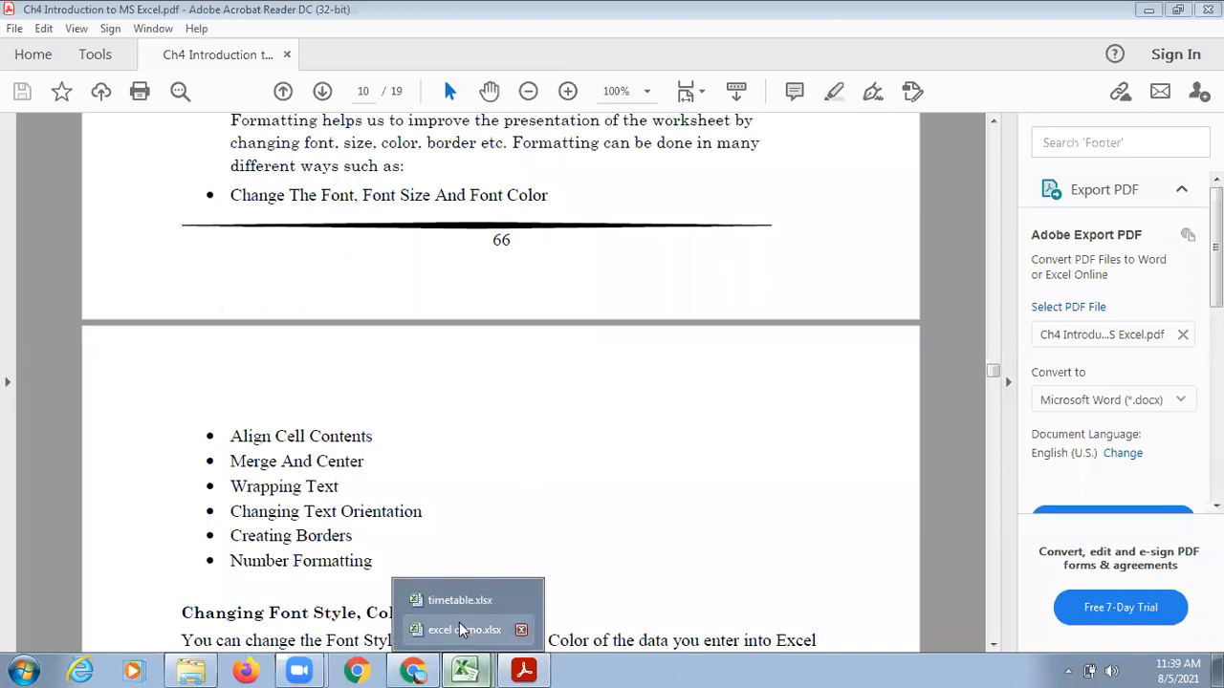
left_click(462, 629)
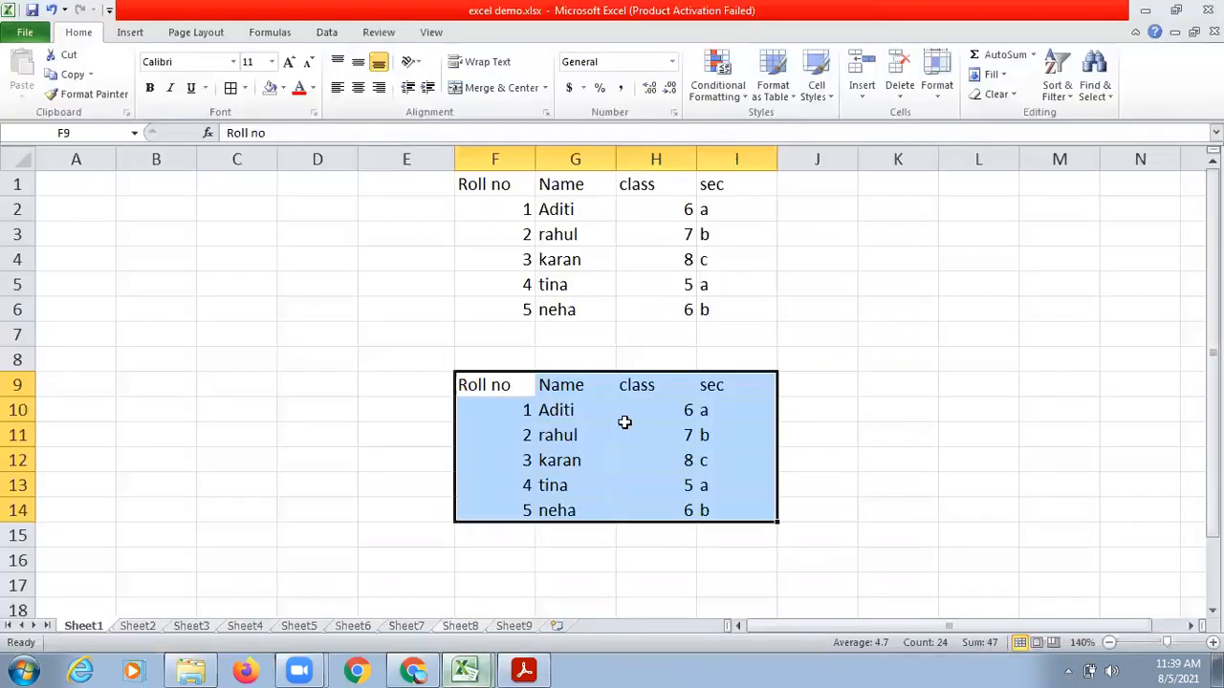
key("ctrl+z")
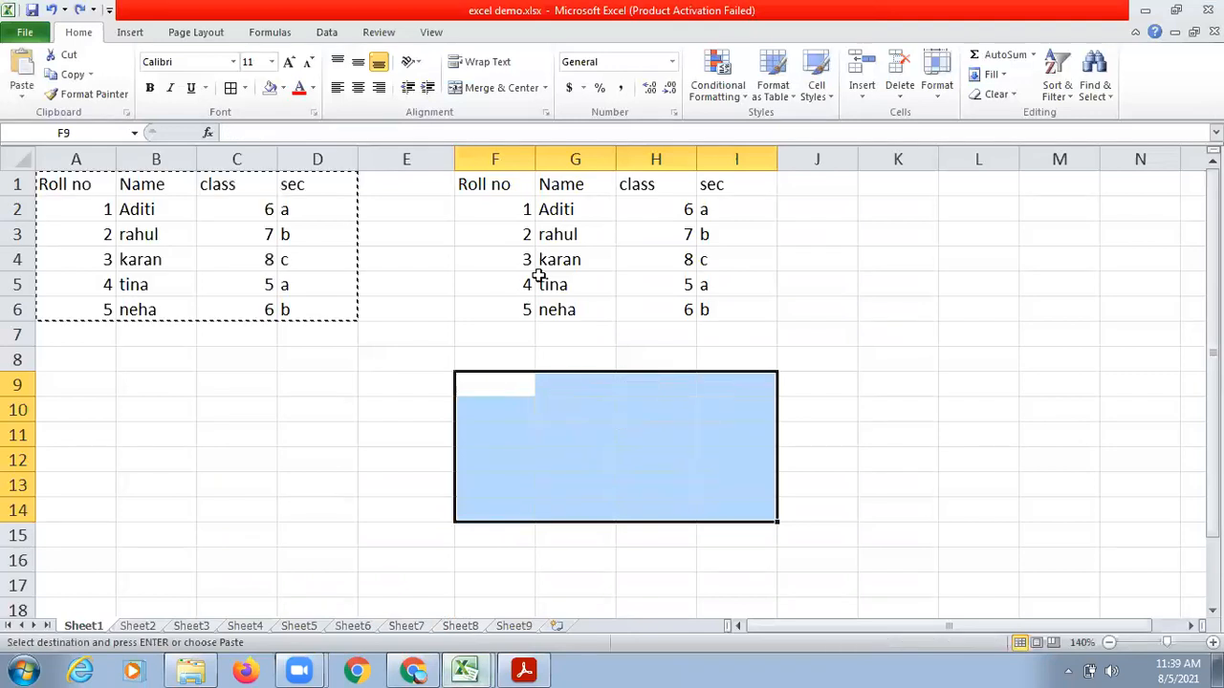
Clear the duplicate student table from F1:I6.
left_click(497, 186)
left_click_drag(497, 186, 697, 306)
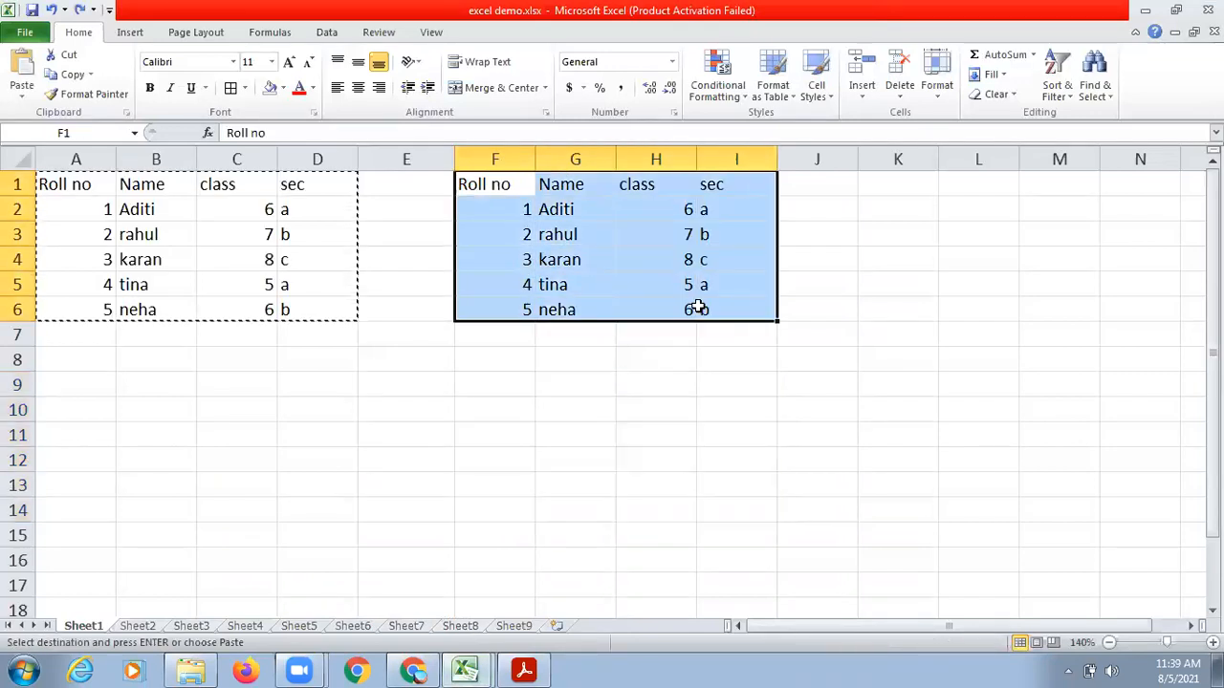
key("Delete")
left_click(388, 365)
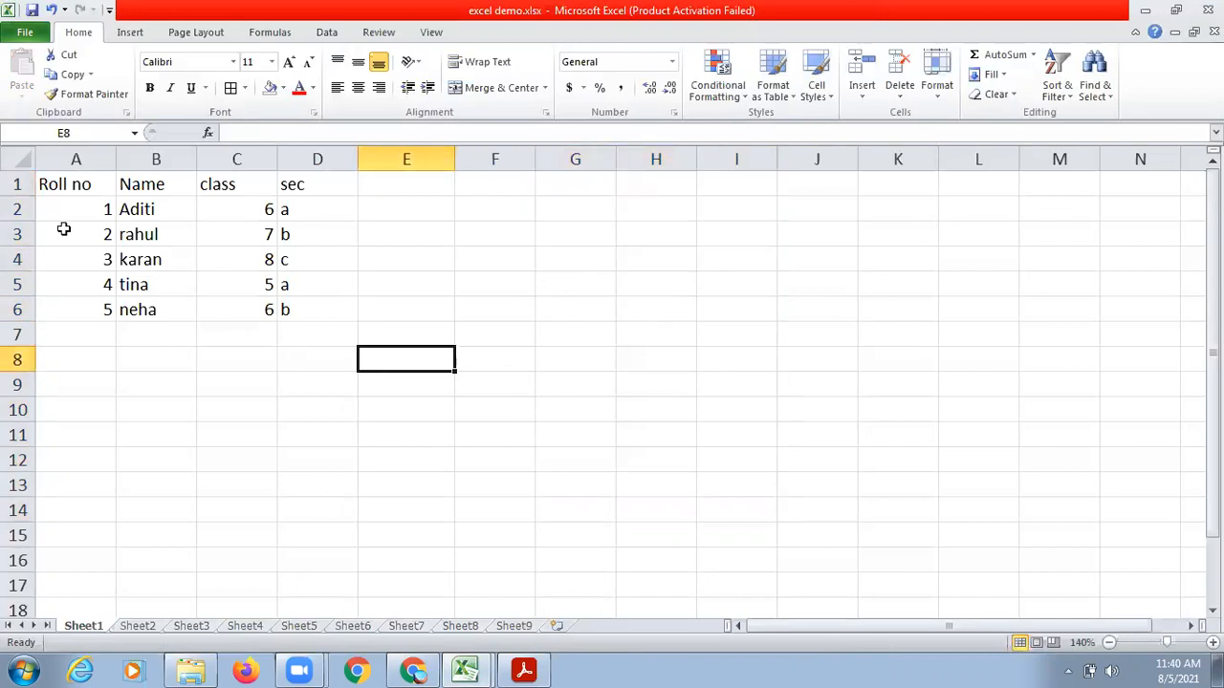
Select the student table in A1:D6 and browse the fonts available for it.
left_click_drag(79, 183, 283, 304)
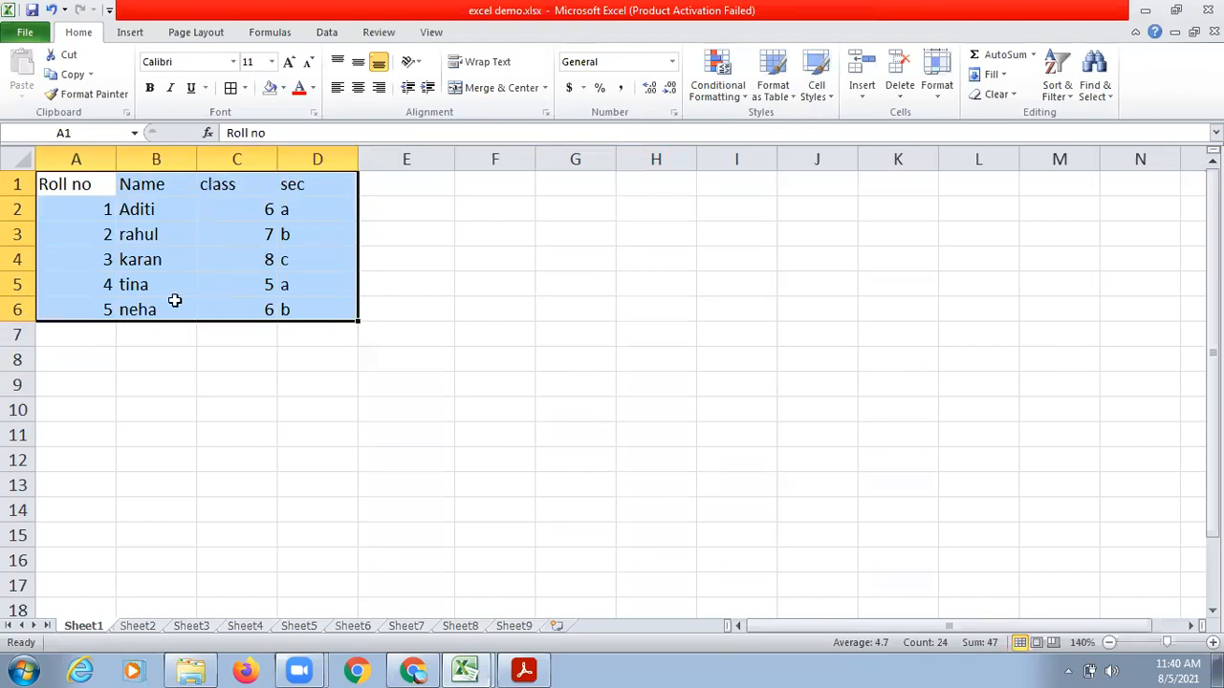
left_click_drag(55, 186, 300, 309)
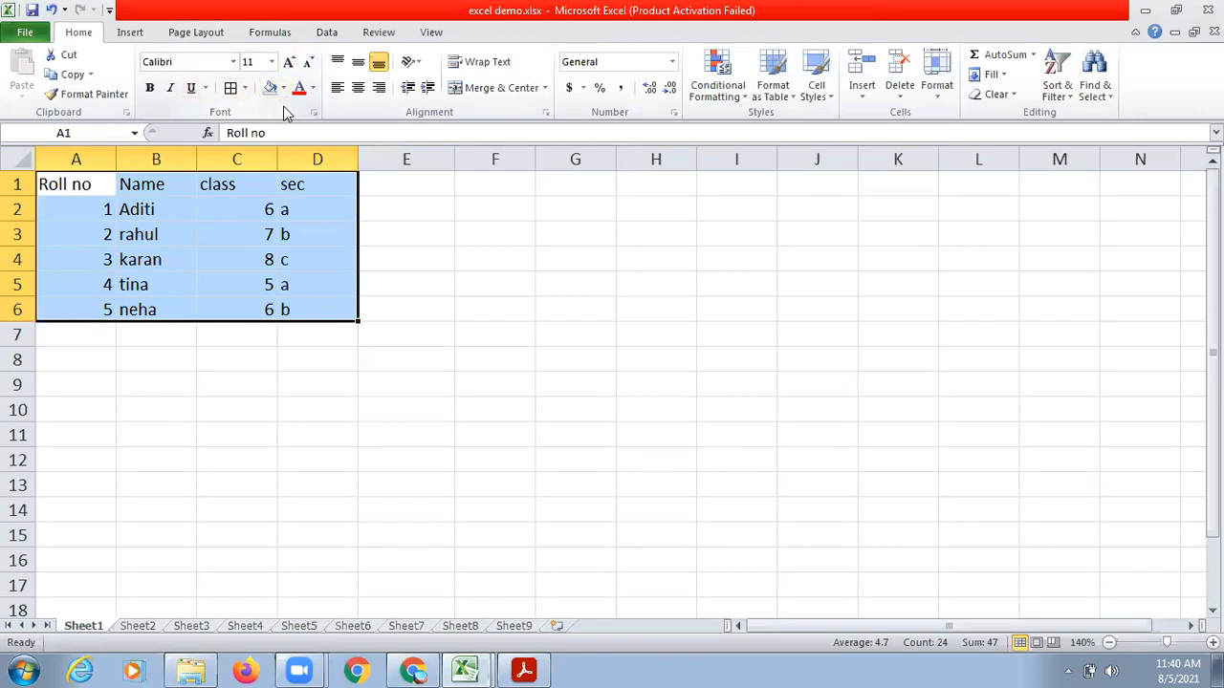
left_click(233, 62)
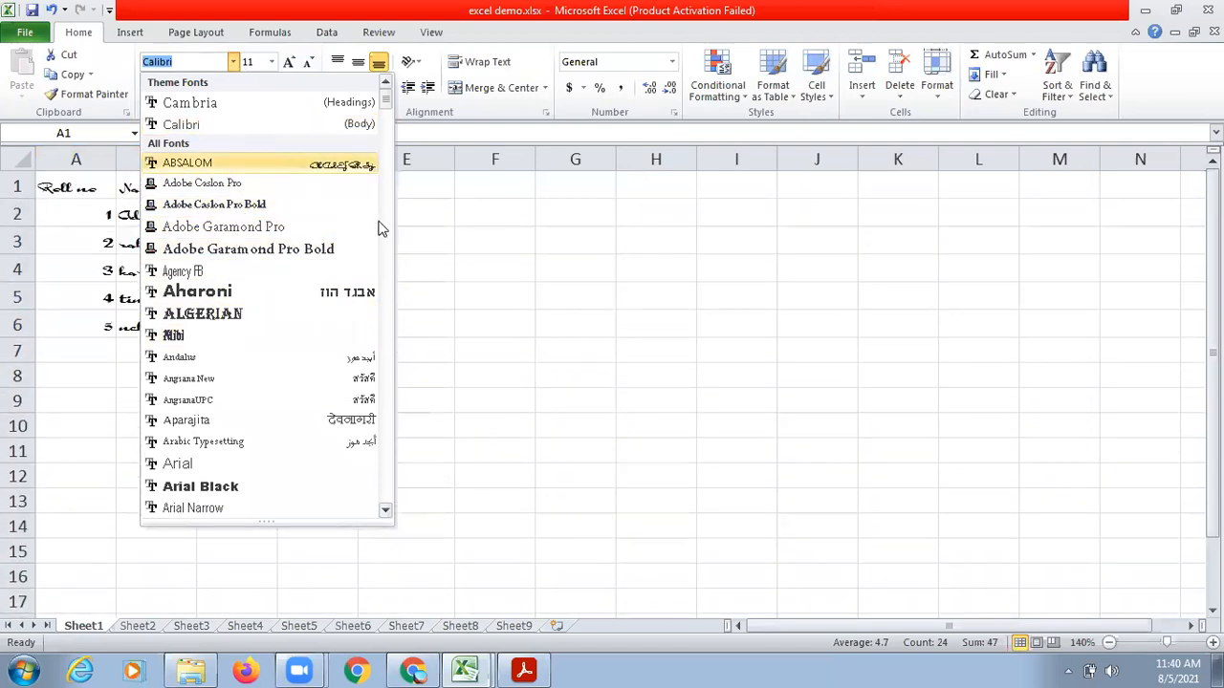
left_click(385, 512)
left_click(385, 512)
left_click(385, 513)
left_click(386, 512)
left_click(385, 513)
left_click(385, 512)
left_click(386, 512)
left_click(385, 512)
left_click(385, 513)
left_click(385, 513)
left_click(385, 512)
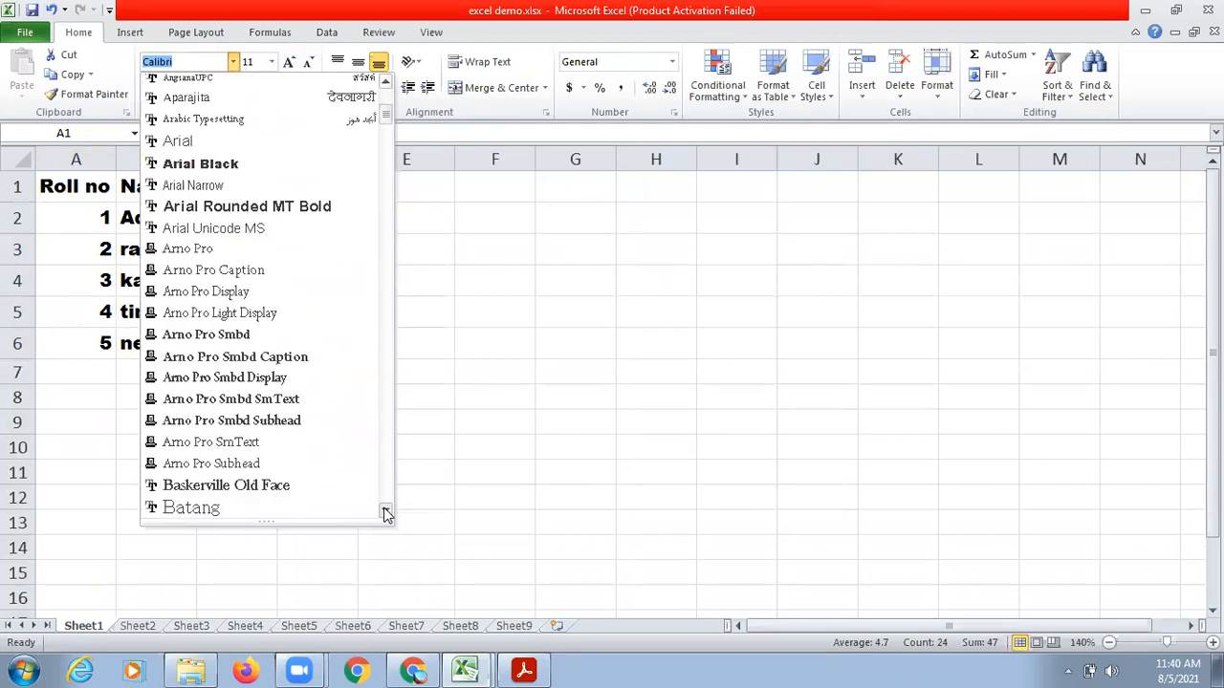
left_click(385, 512)
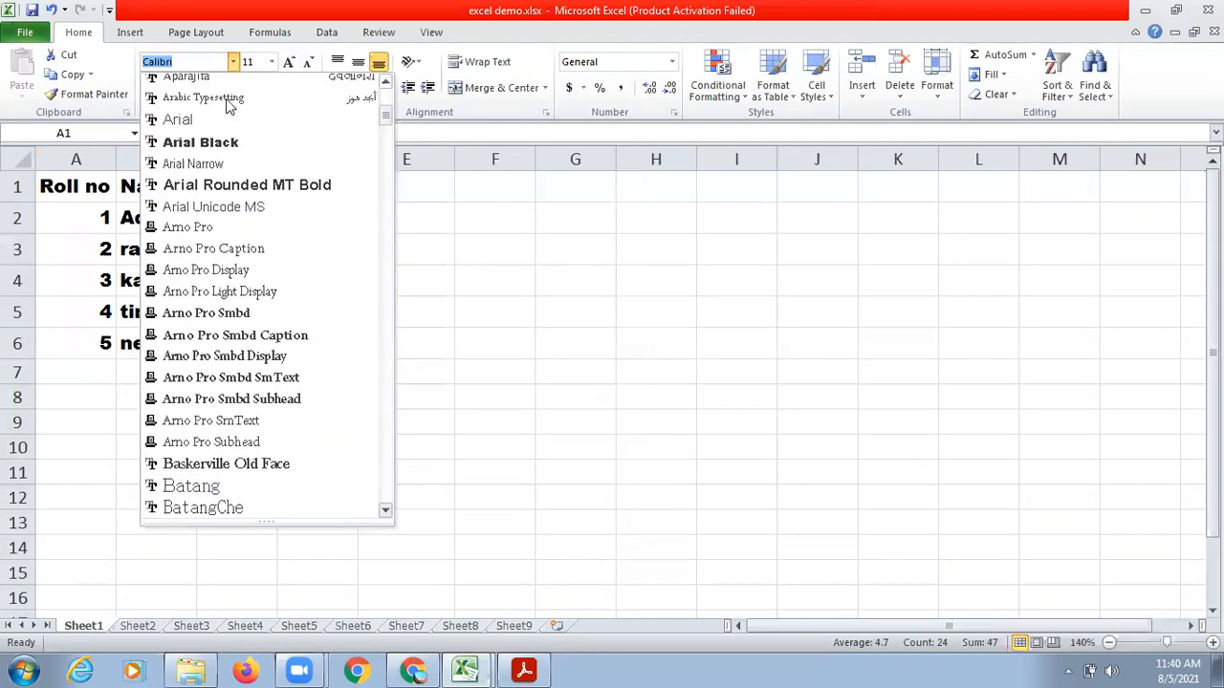
Change the student table's font to Comic Sans MS and its font size to 14.
left_click(184, 61)
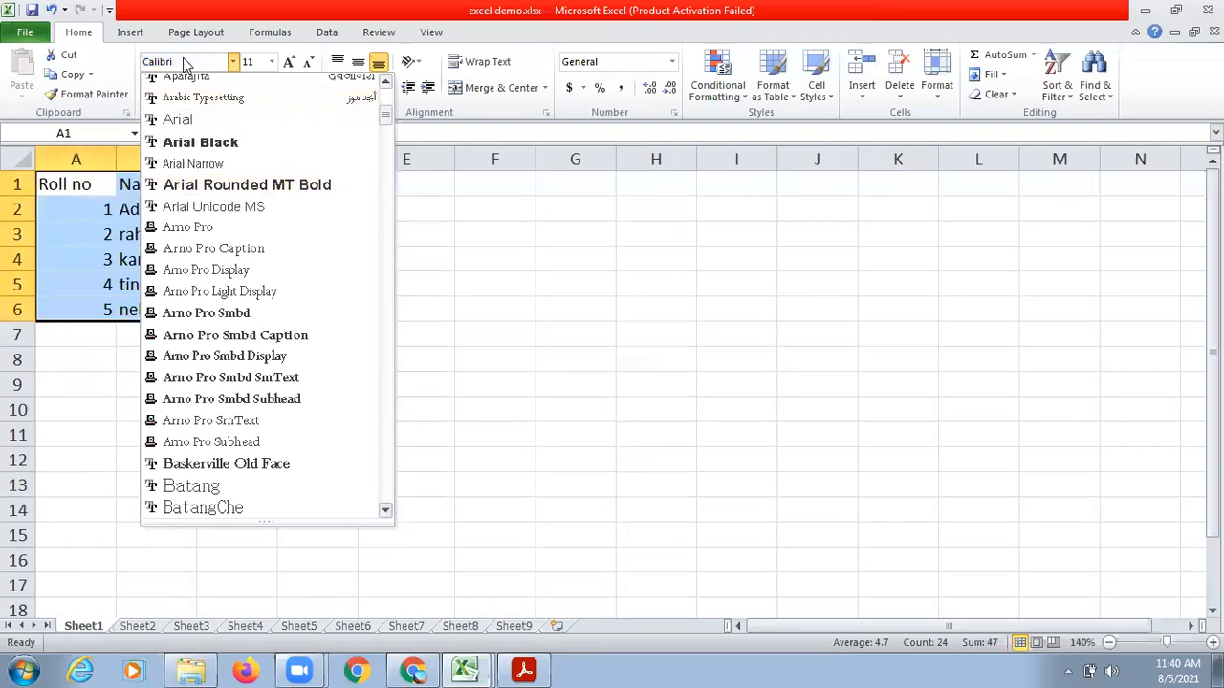
key("BackSpace")
key("BackSpace")
key("BackSpace")
key("BackSpace")
key("BackSpace")
key("BackSpace")
key("BackSpace")
type("Comic Sans MS")
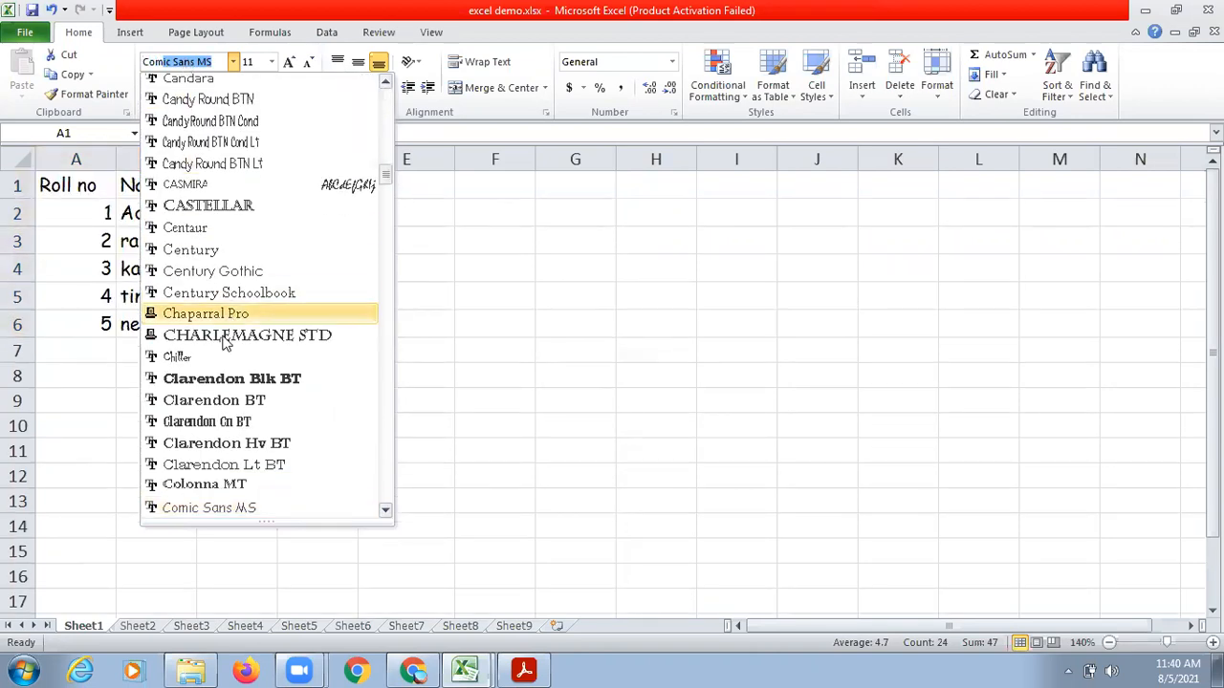
left_click(203, 506)
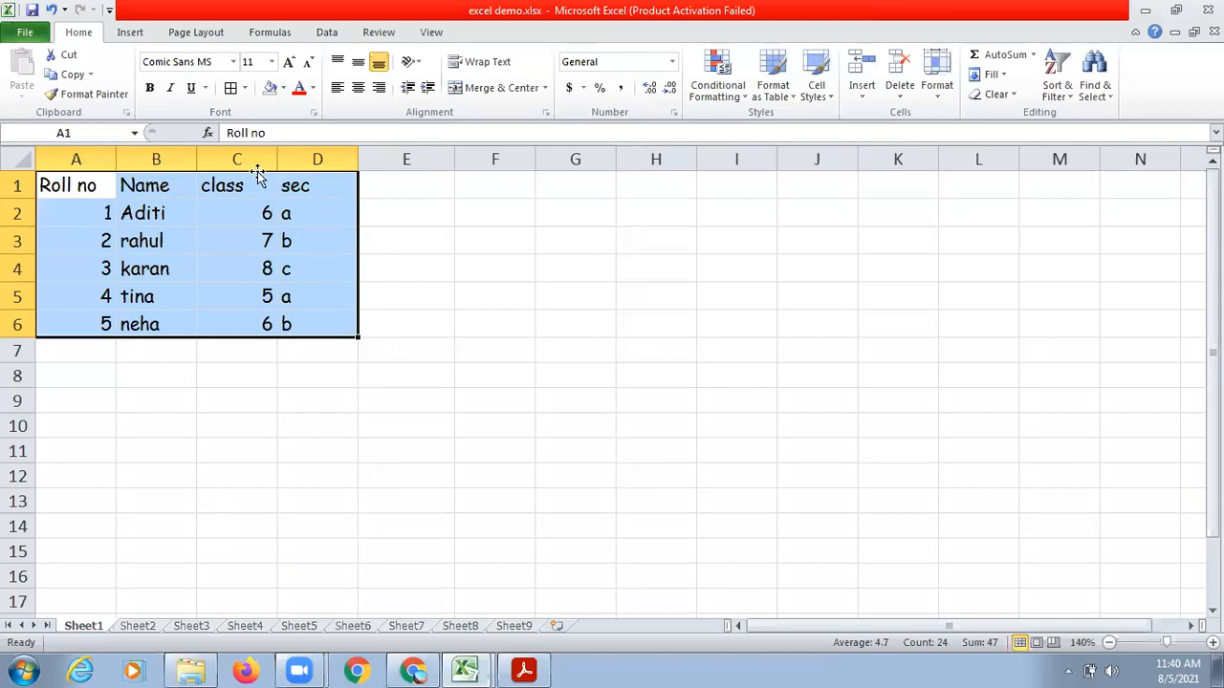
left_click(271, 63)
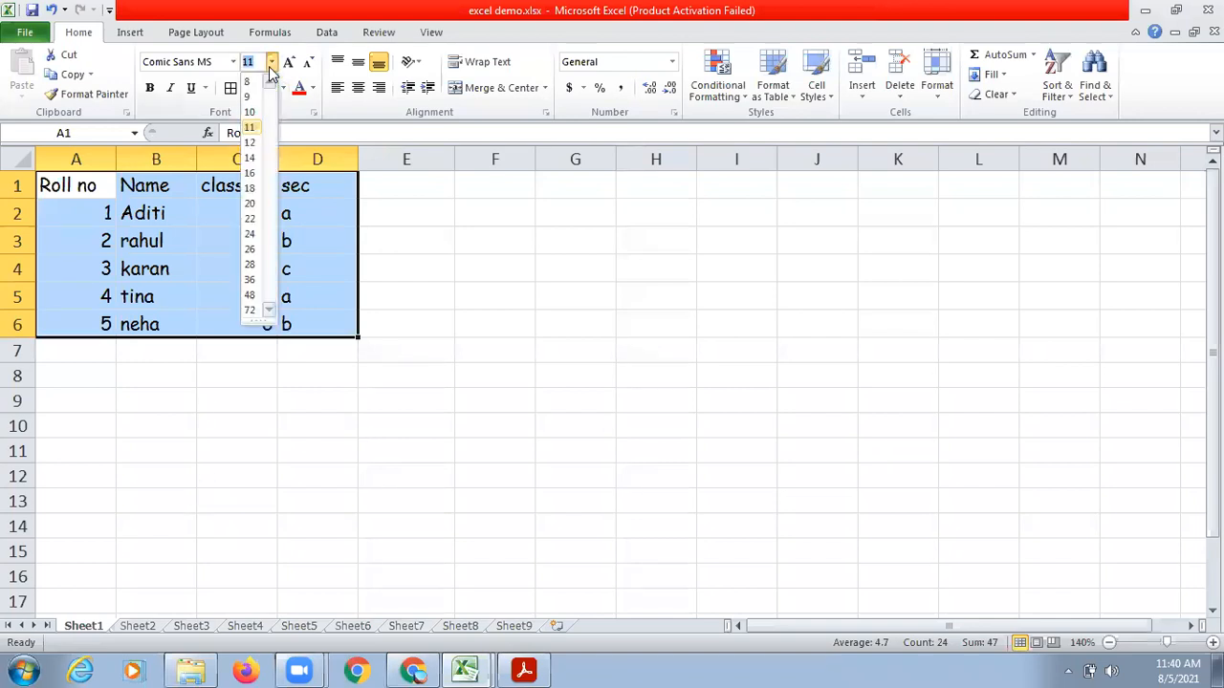
left_click(251, 158)
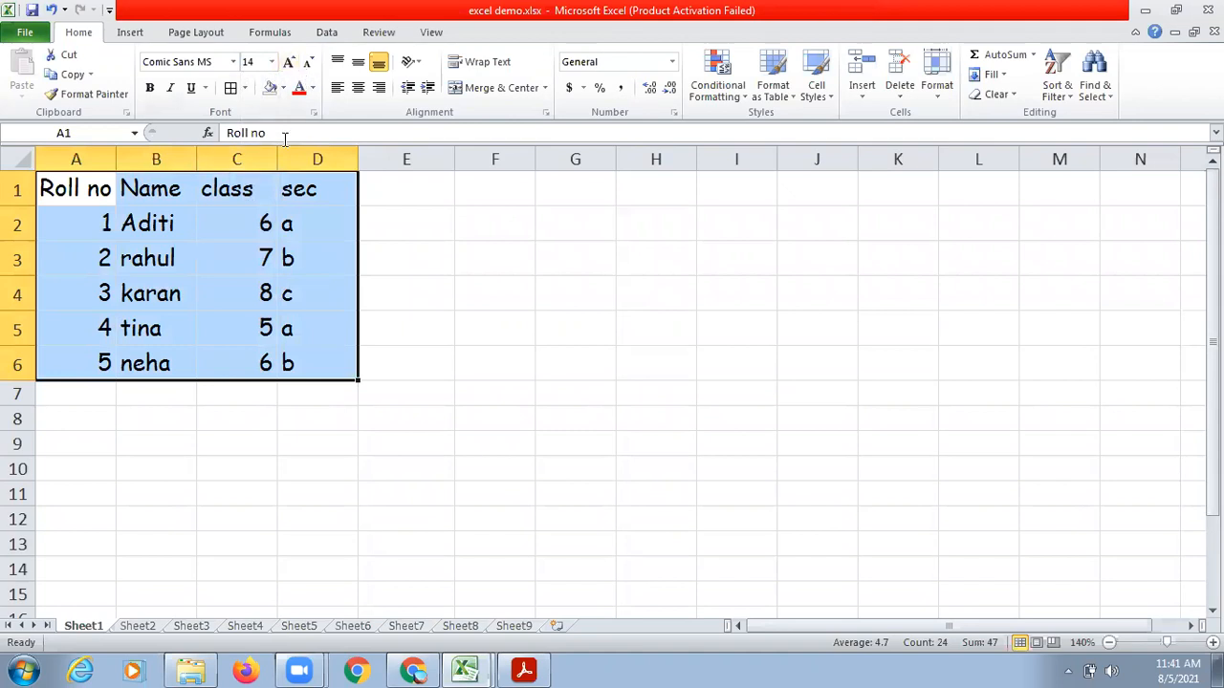
left_click(164, 215)
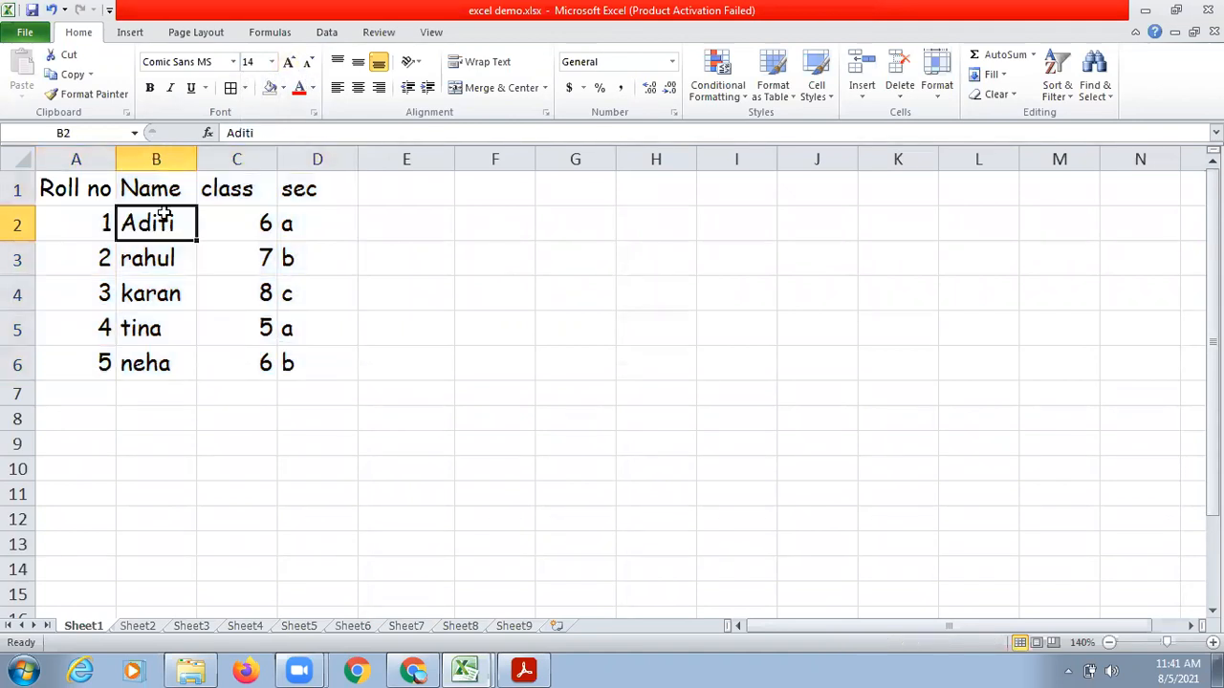
Color the header text in A1:D1 with the standard blue.
left_click_drag(81, 188, 296, 195)
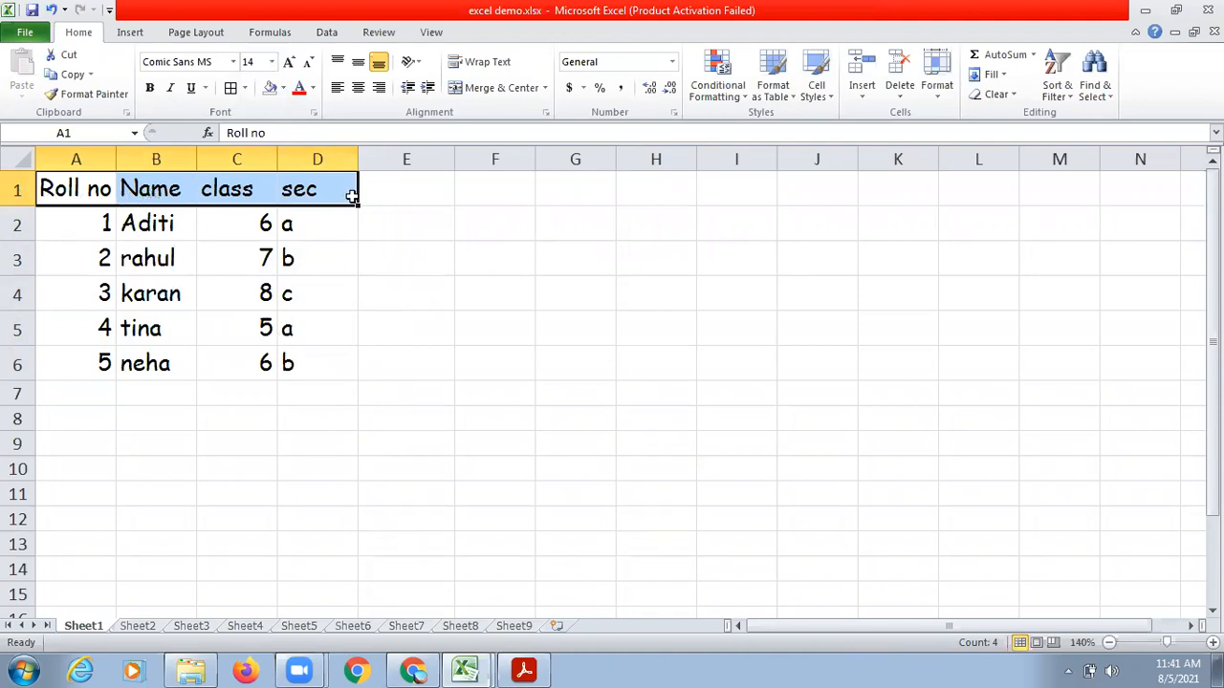
left_click(313, 89)
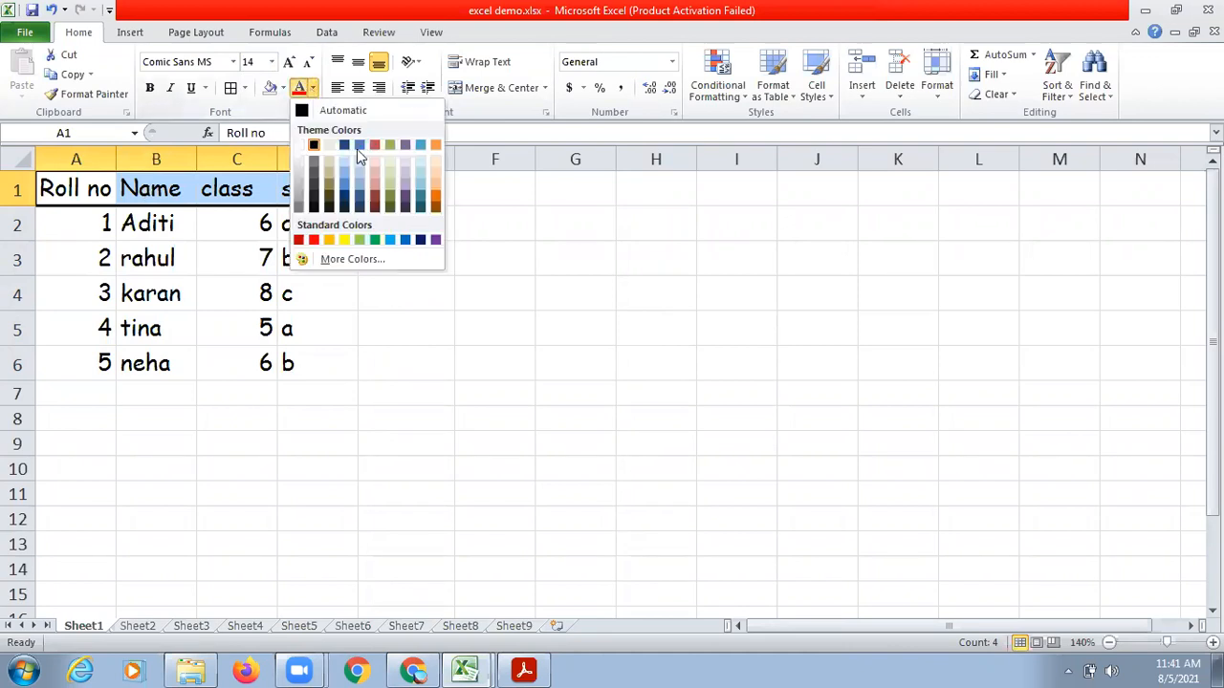
left_click(406, 241)
left_click(246, 363)
Color the text of the student records in A2:D6 with the standard green.
left_click_drag(101, 221, 307, 376)
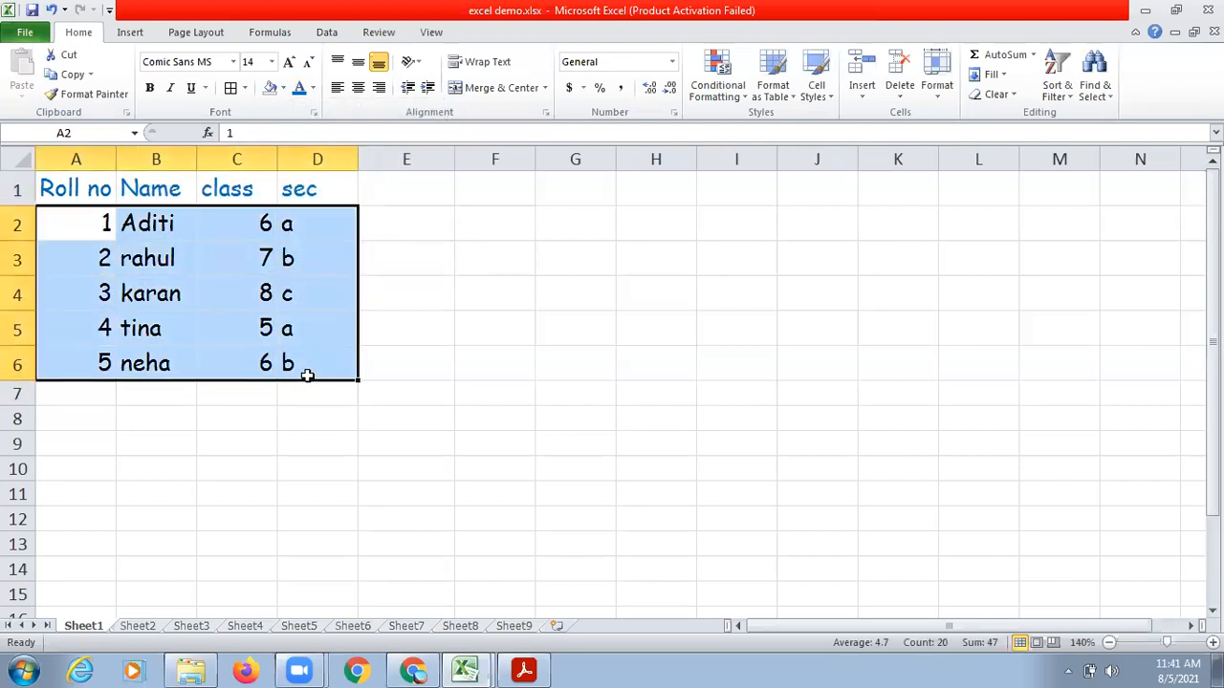
left_click(313, 88)
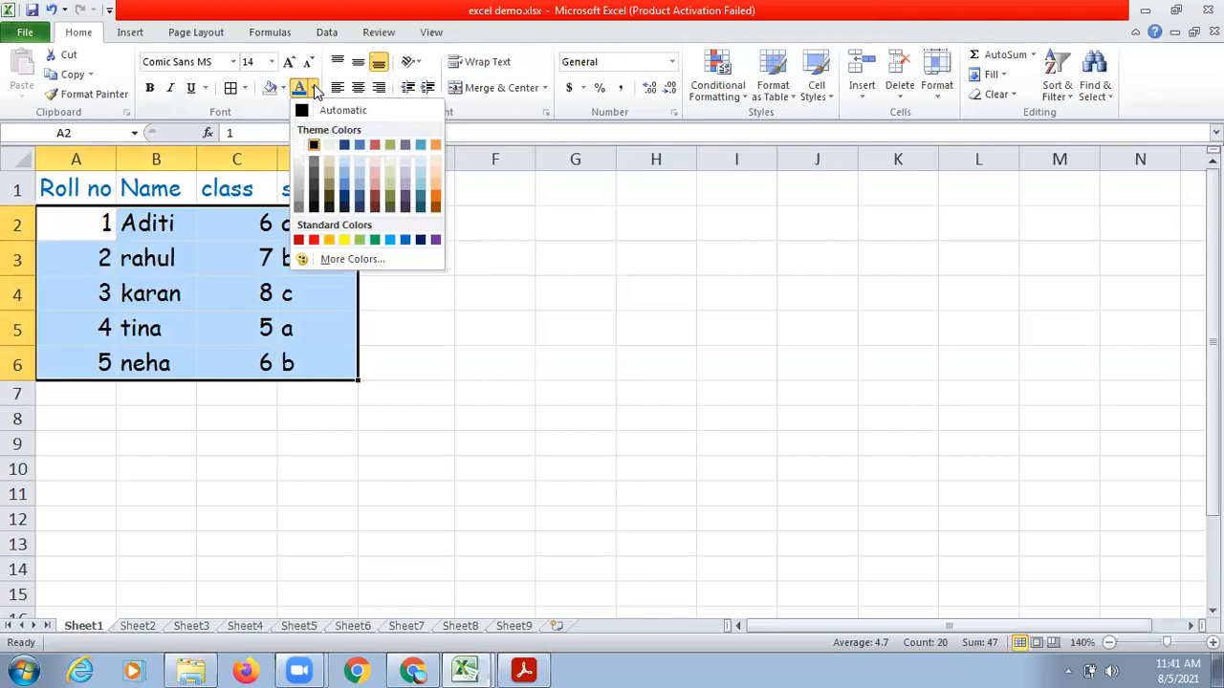
left_click(375, 240)
left_click(424, 409)
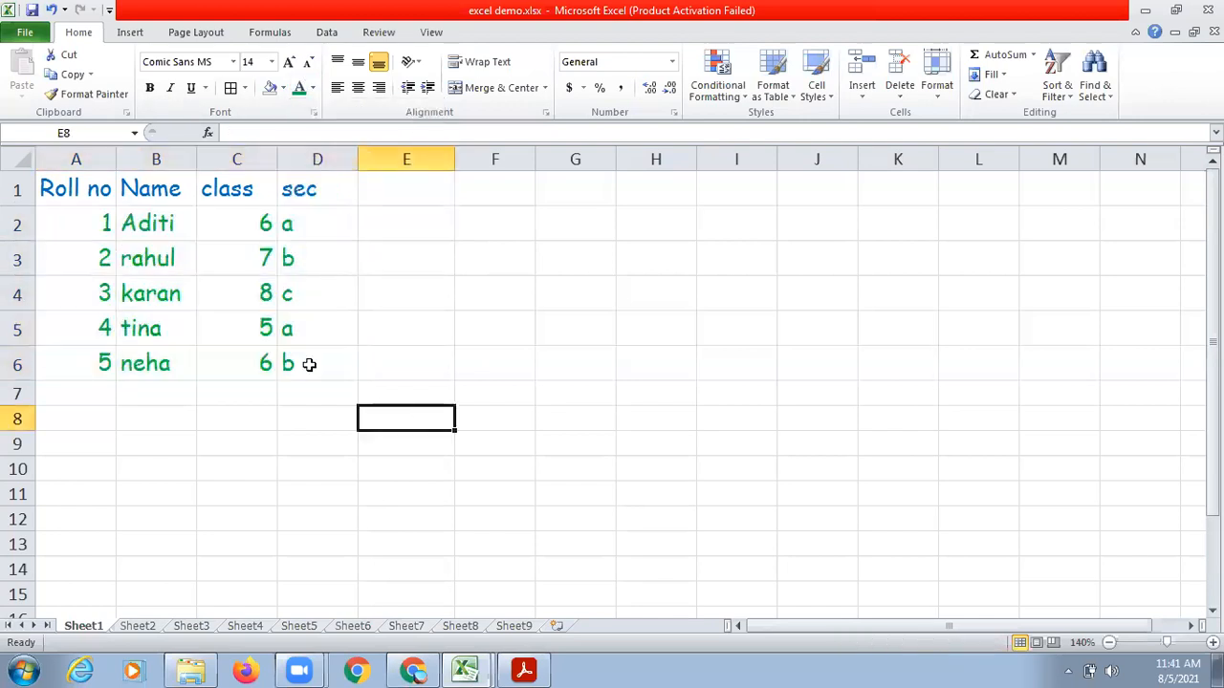
Change the font color of the roll number 2 record in A3:D3 to a dark red theme color.
left_click(156, 222)
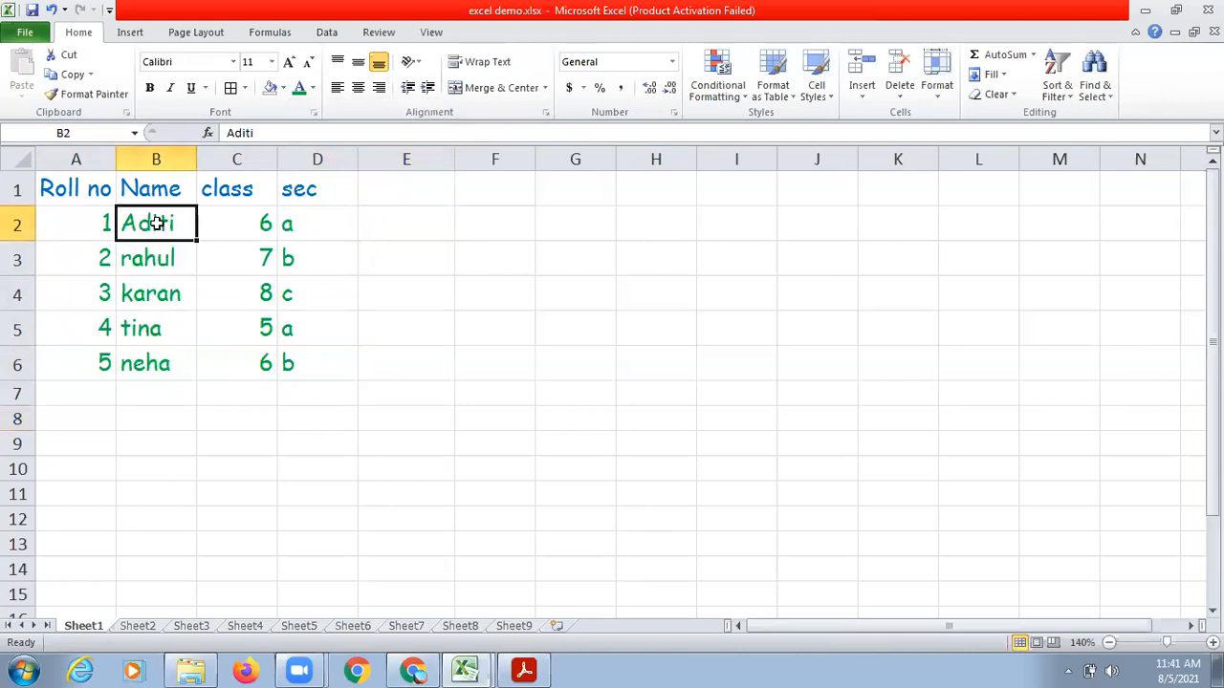
left_click_drag(63, 223, 316, 216)
left_click_drag(87, 260, 309, 254)
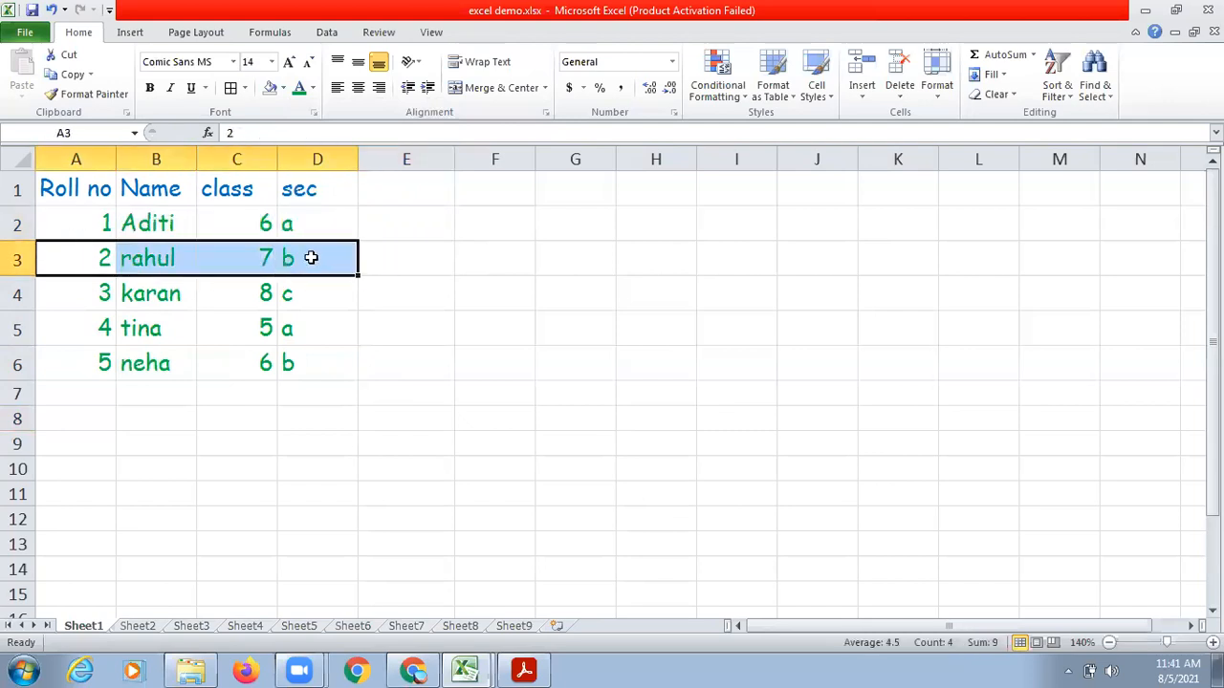
left_click(312, 89)
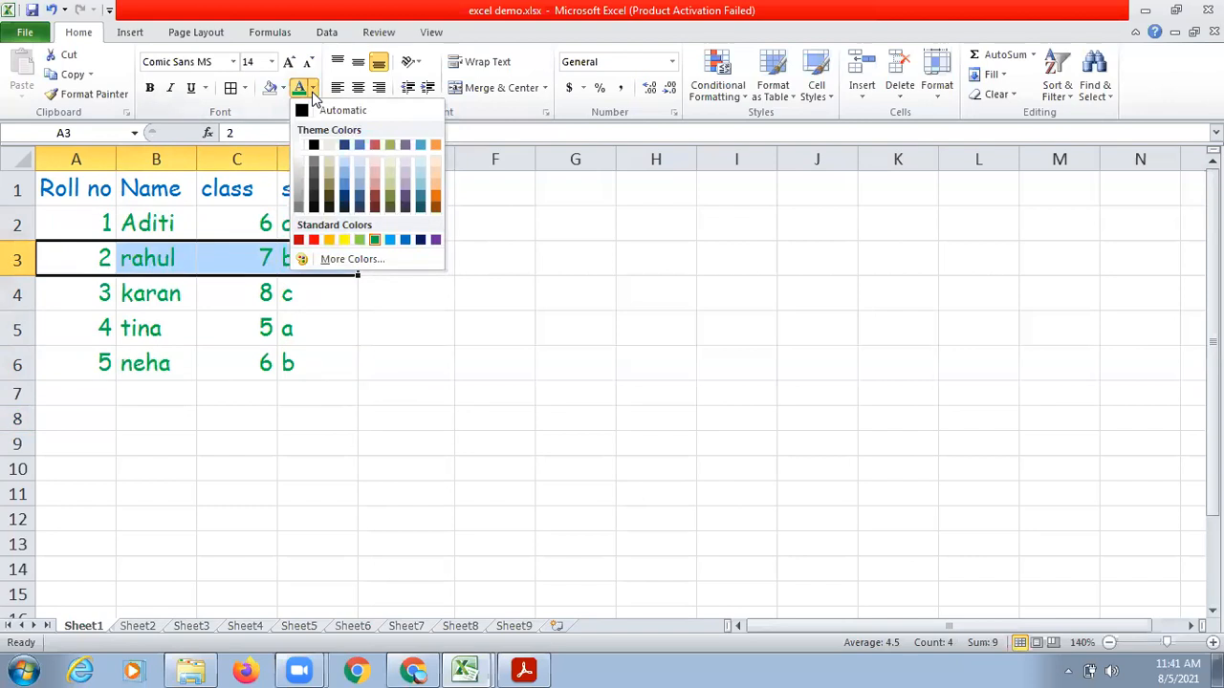
left_click(375, 200)
Apply the same dark red font color to the roll number 4 record in A5:D5.
left_click(88, 329)
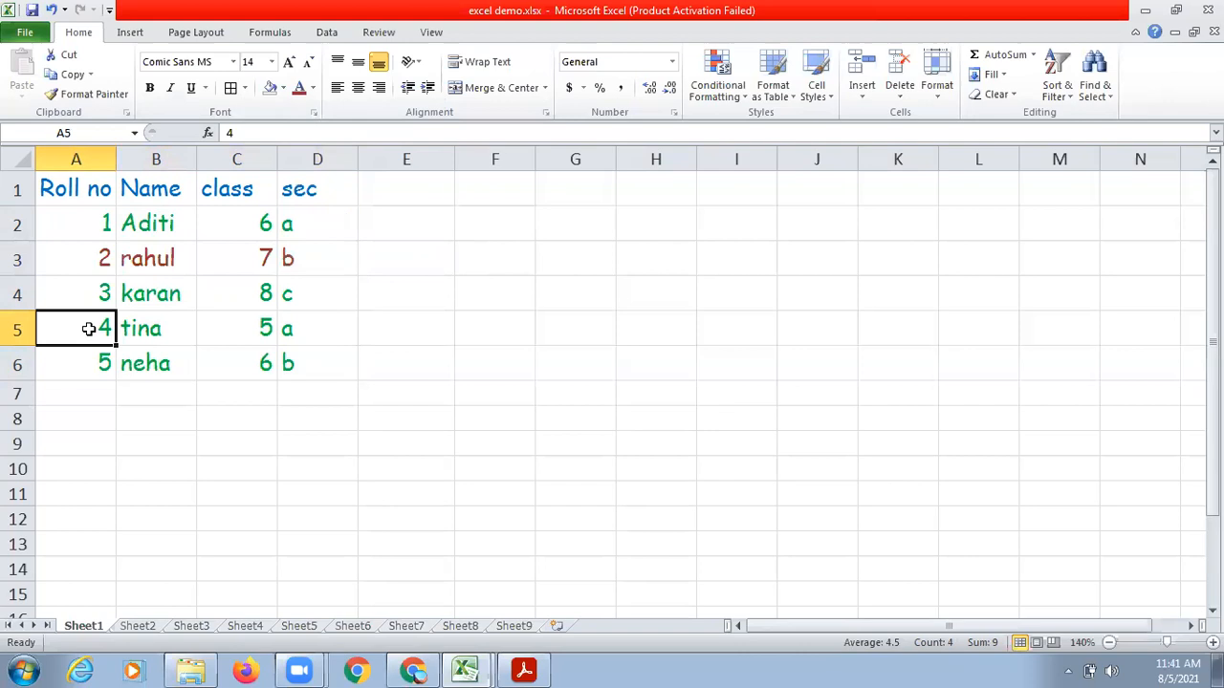
left_click_drag(88, 328, 299, 332)
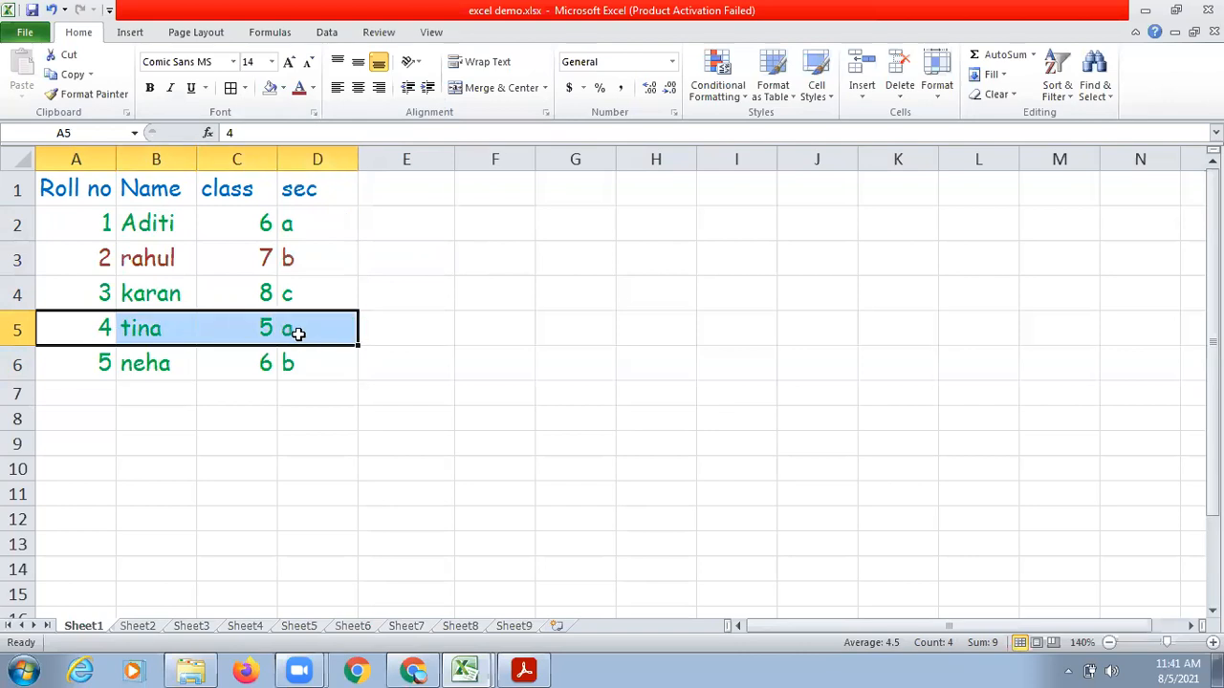
left_click(299, 88)
left_click(406, 363)
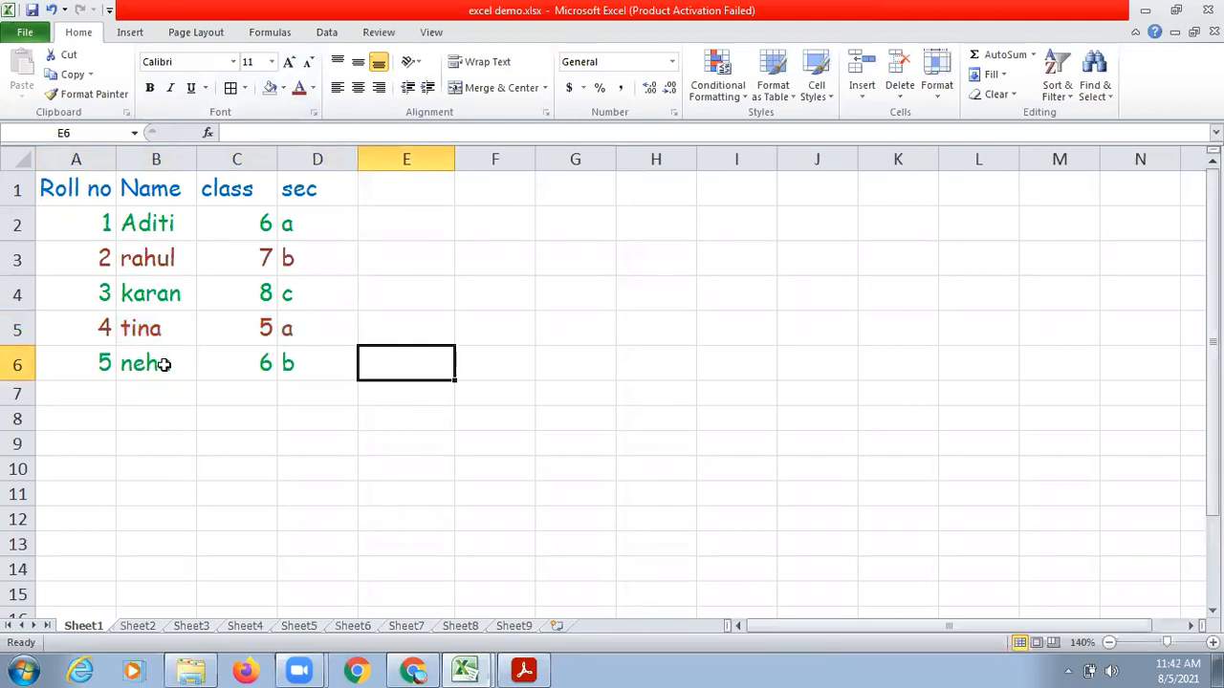
left_click(141, 222)
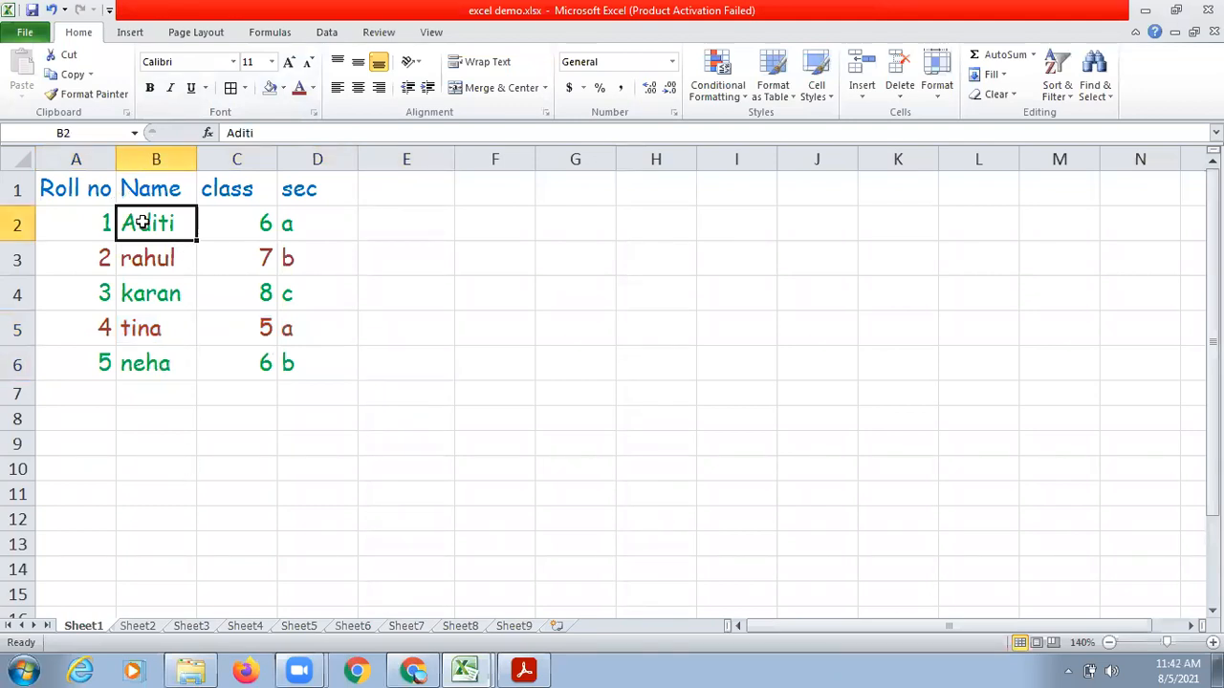
left_click_drag(60, 230, 299, 232)
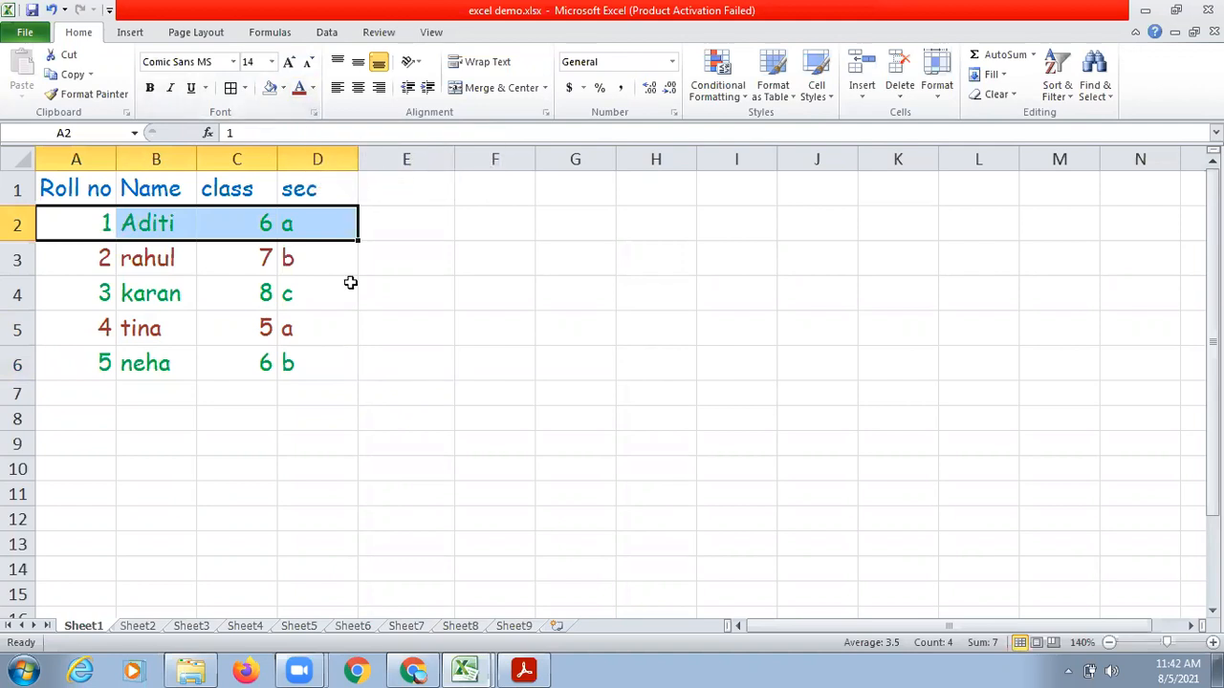
left_click(361, 351)
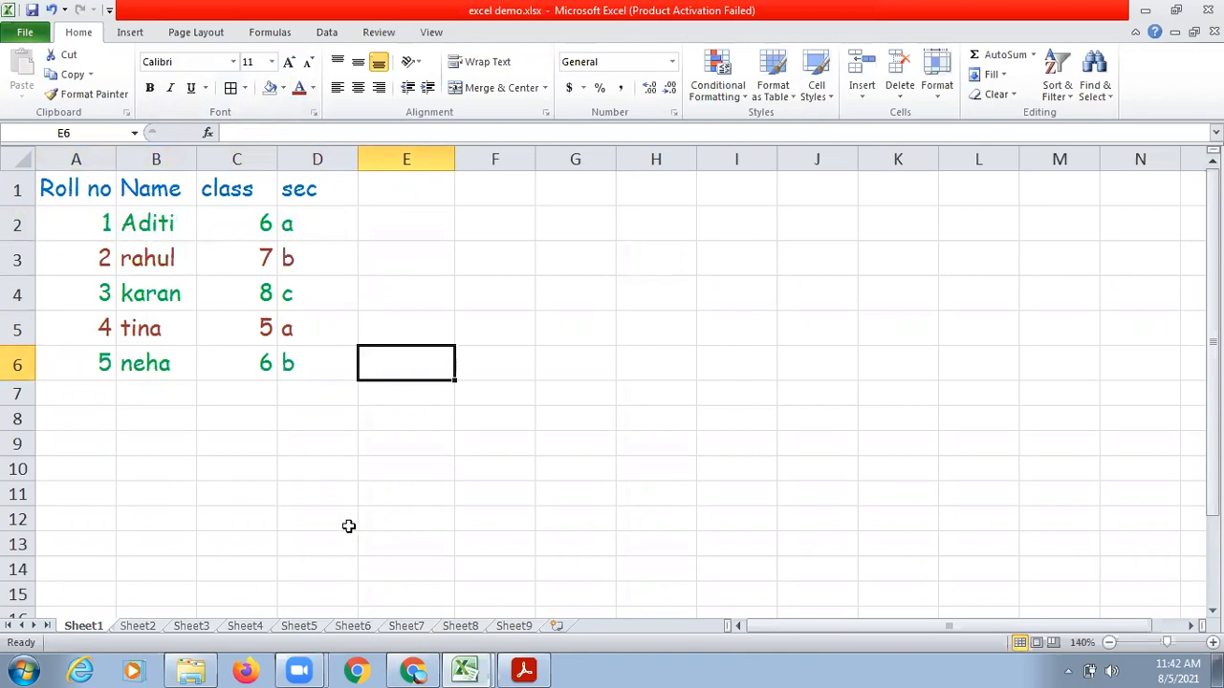
Check the formatting topics in Ch4 Introduction to MS Excel.pdf in Acrobat Reader and return to excel demo.xlsx in Excel.
left_click(526, 669)
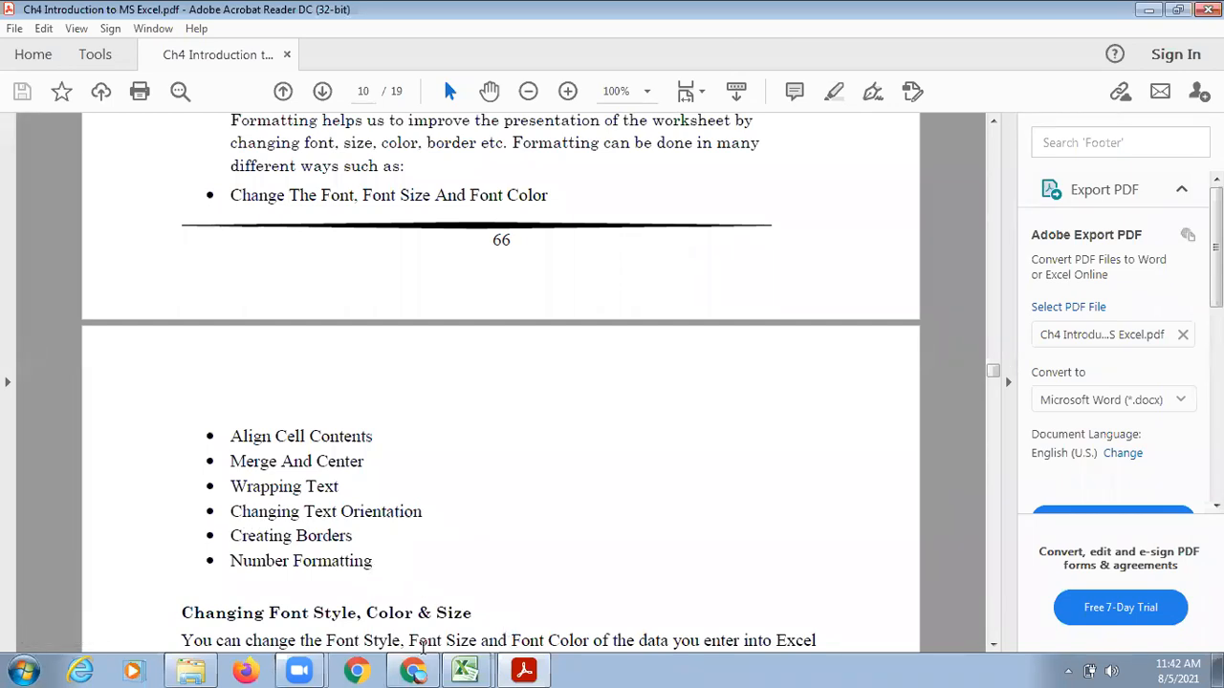
left_click(466, 672)
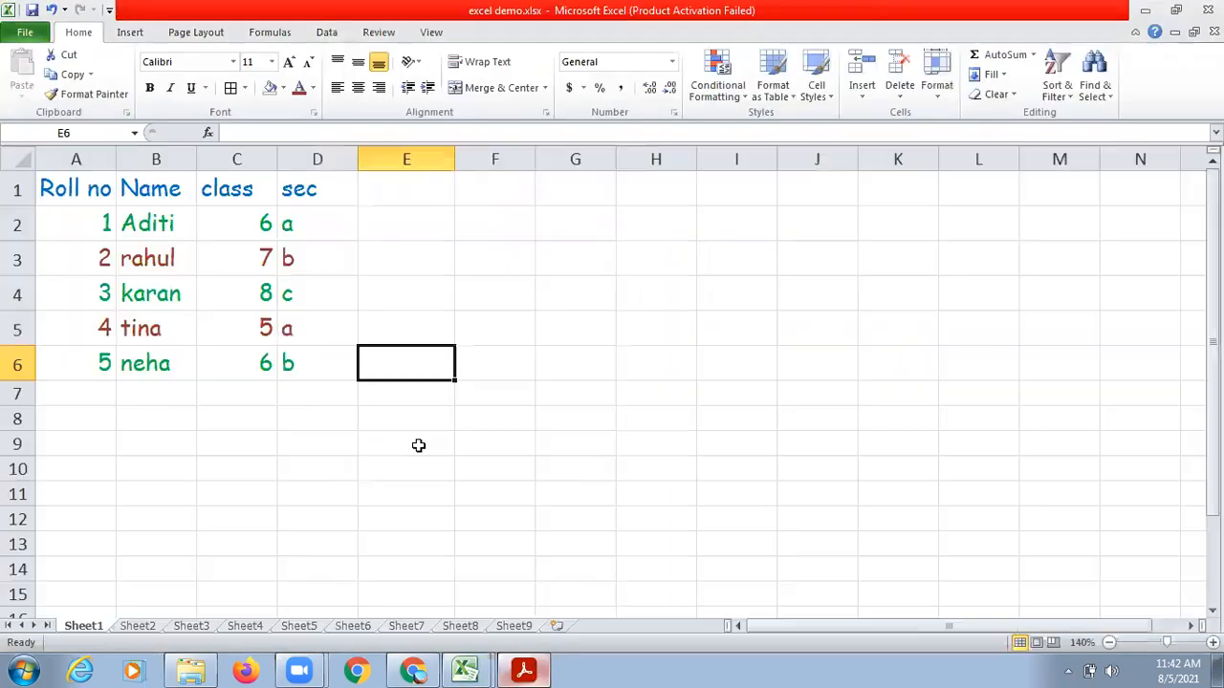
left_click_drag(99, 187, 310, 349)
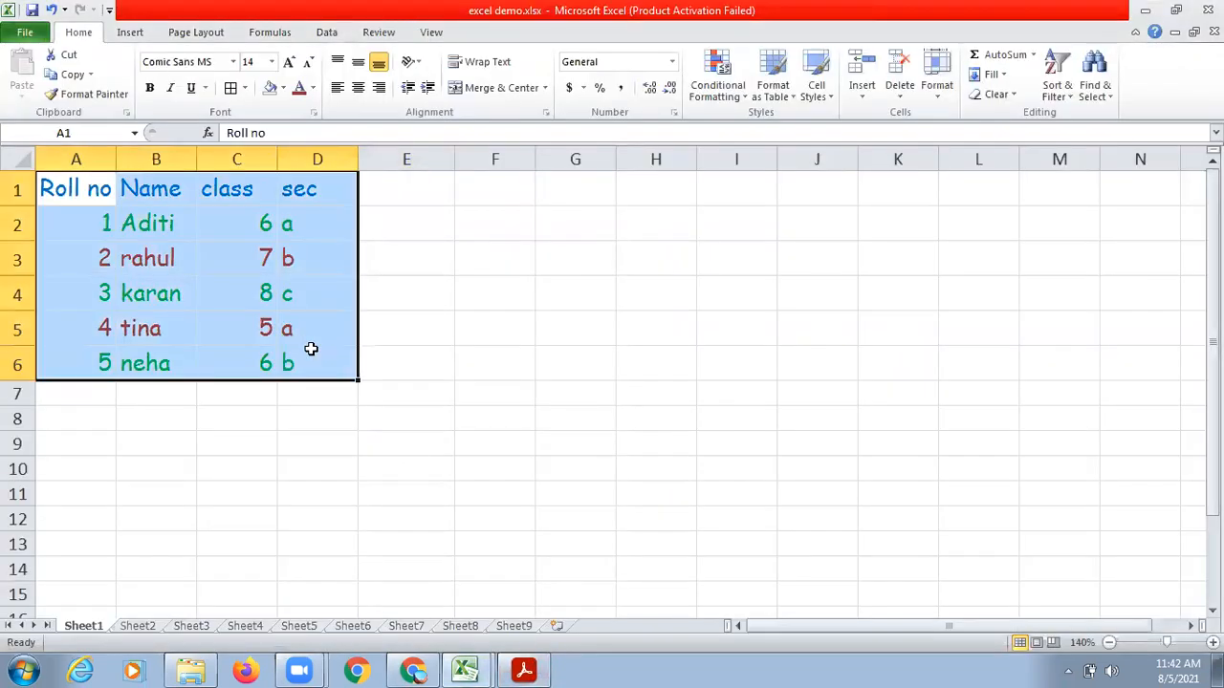
left_click(472, 392)
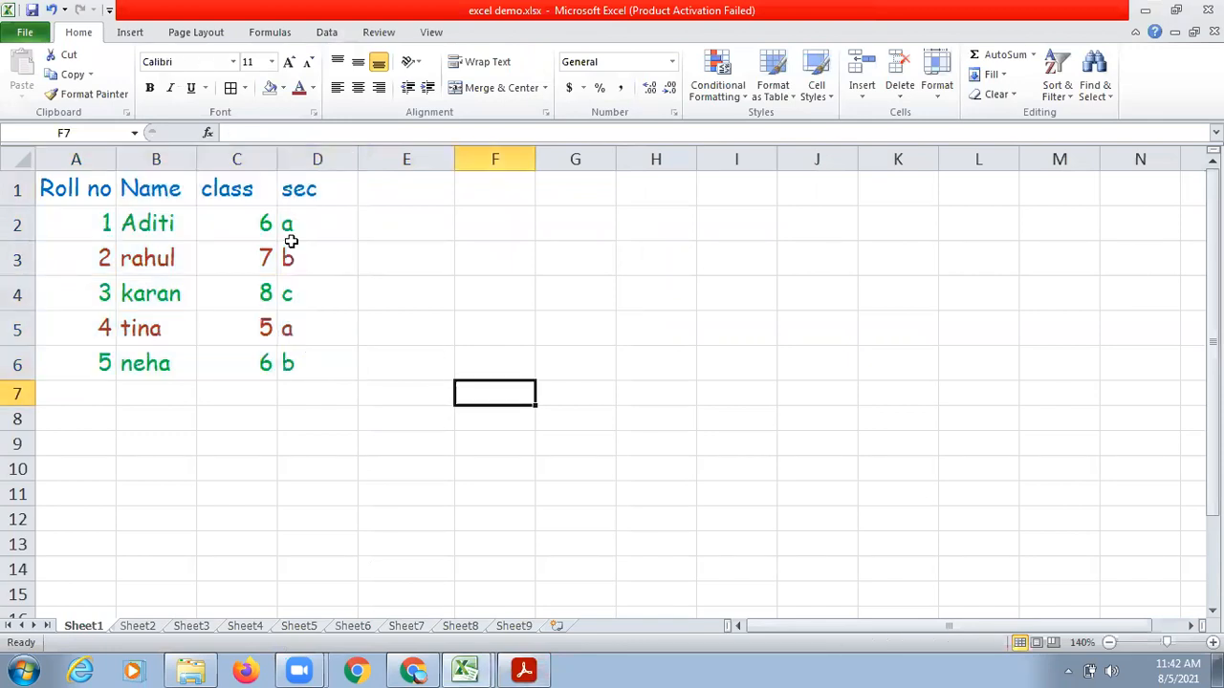
Fill the header cells A1:D1 with a light aqua background.
left_click(99, 188)
left_click_drag(98, 188, 298, 201)
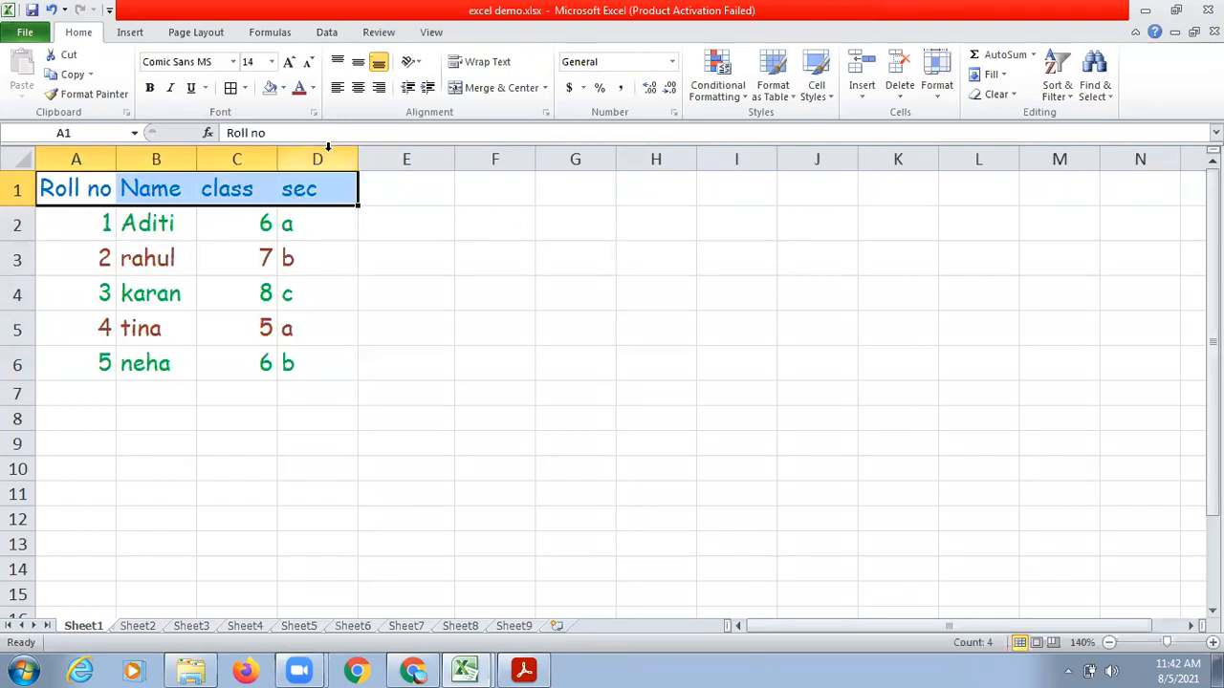
left_click(283, 89)
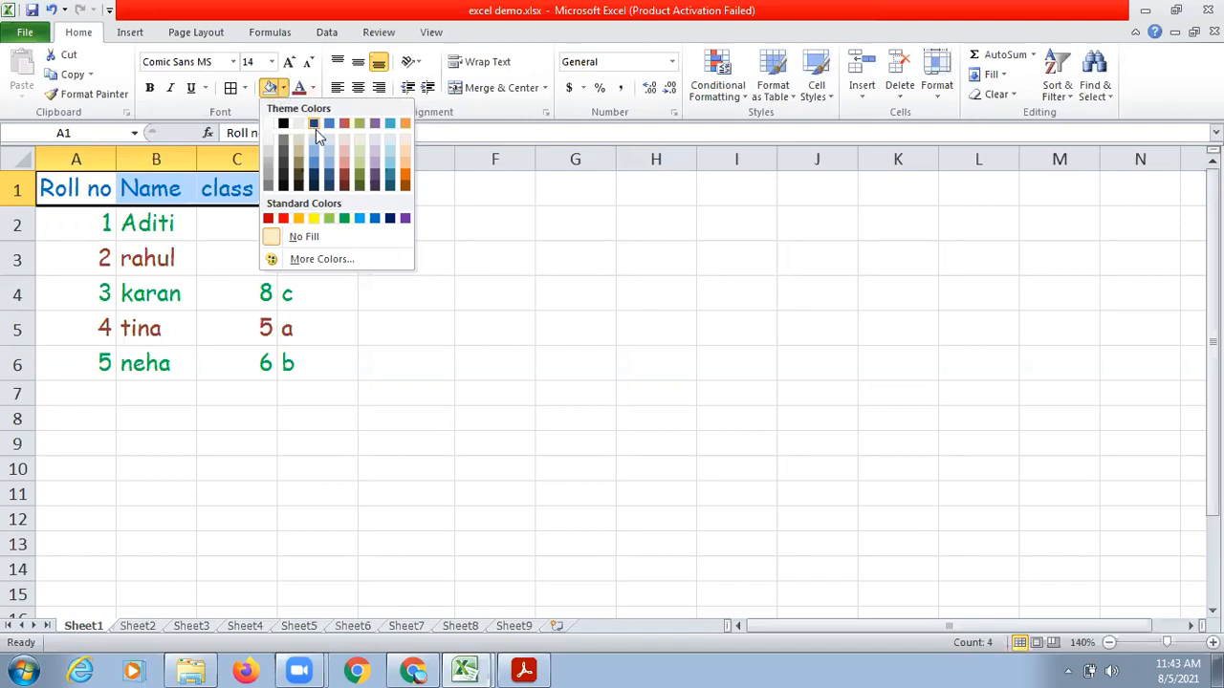
left_click(390, 141)
Fill the student record cells A2:D6 with a light orange background.
left_click_drag(76, 226, 301, 371)
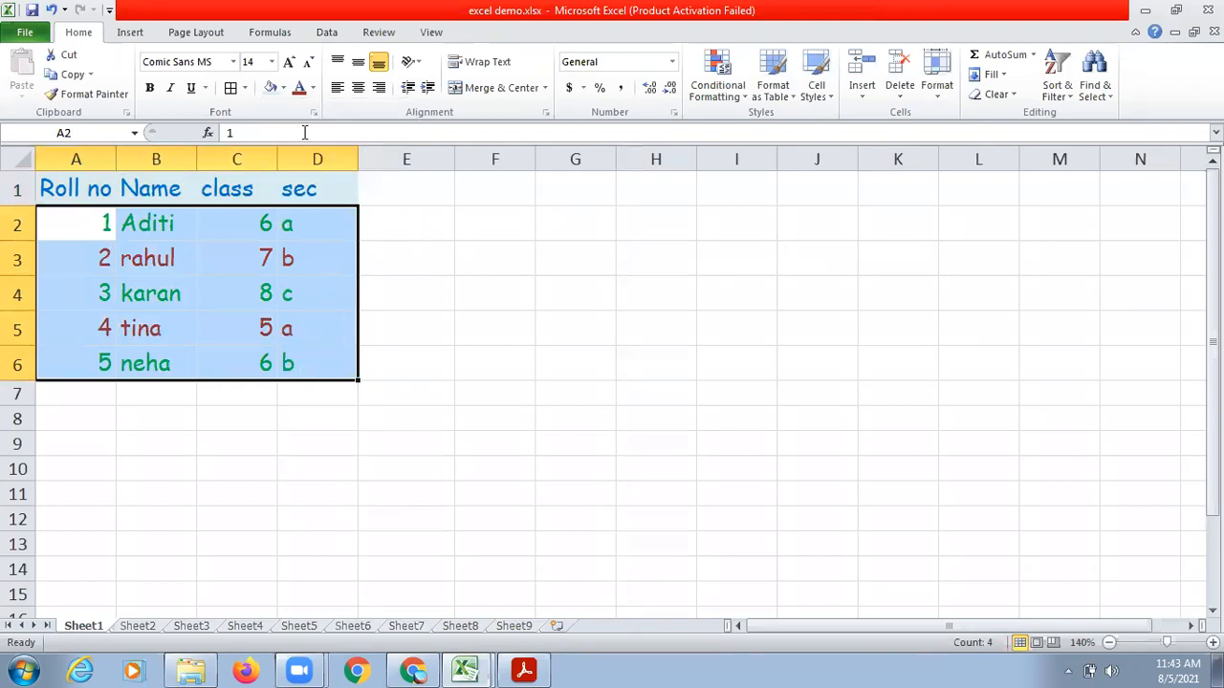
left_click(283, 87)
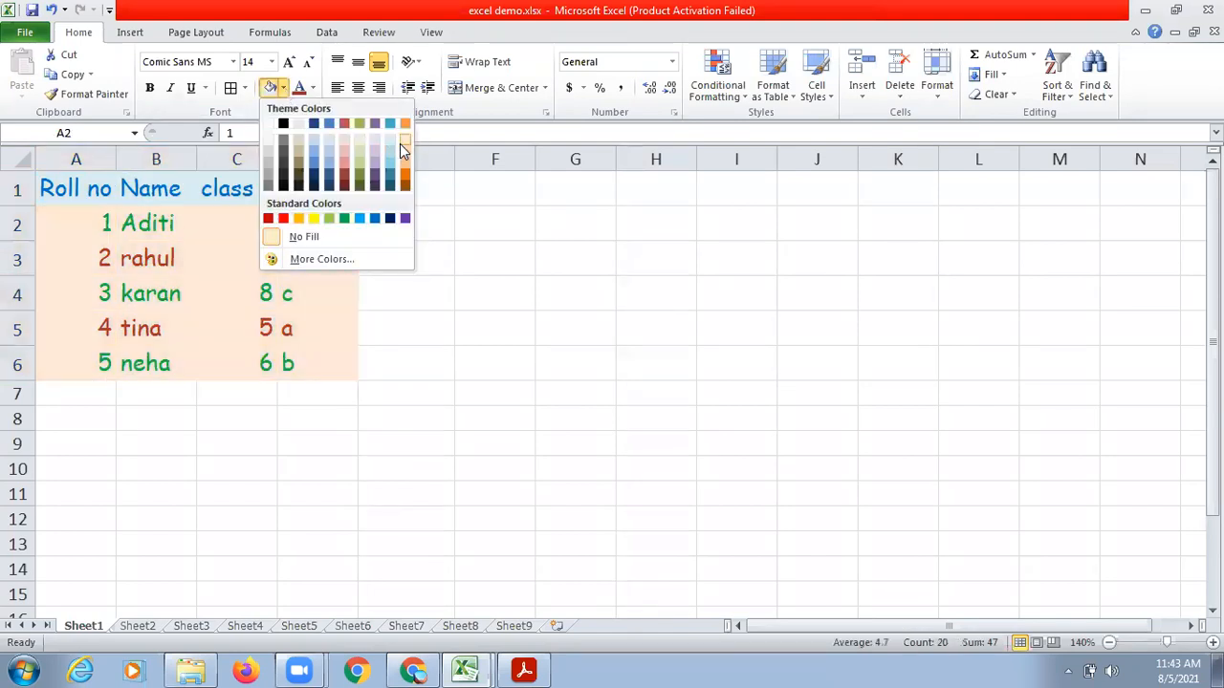
left_click(400, 142)
left_click(460, 331)
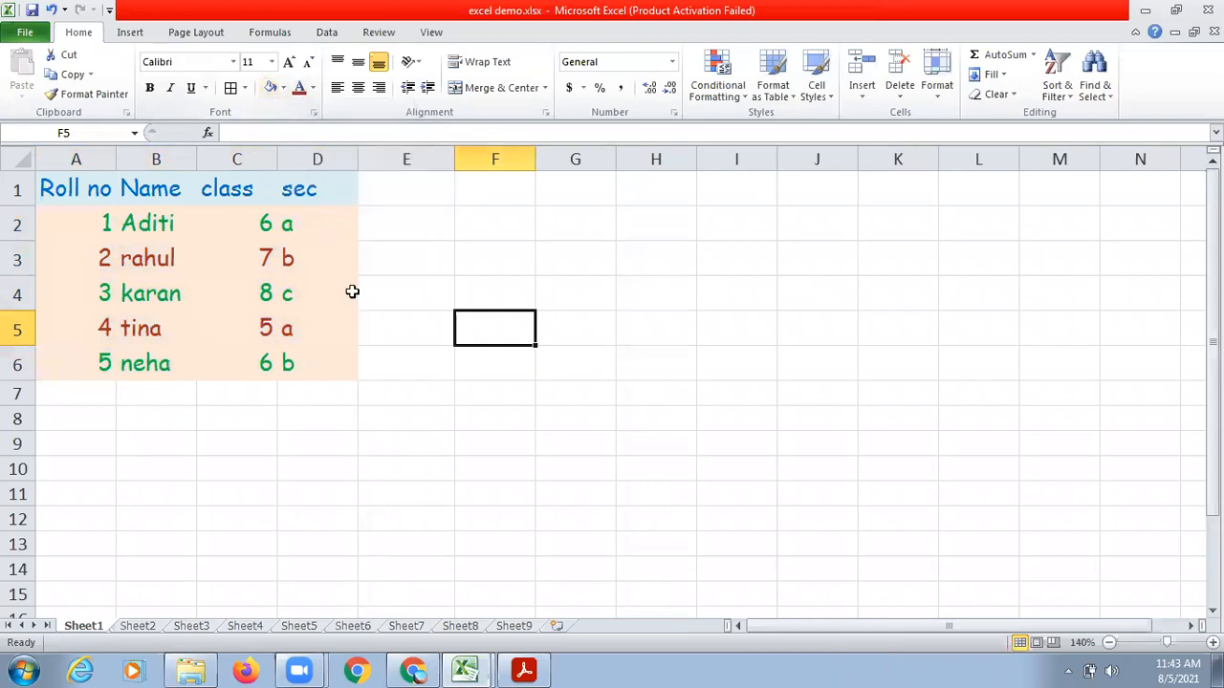
Look up the topic on aligning cell contents in the chapter PDF in Acrobat Reader and switch back to Excel.
left_click(550, 670)
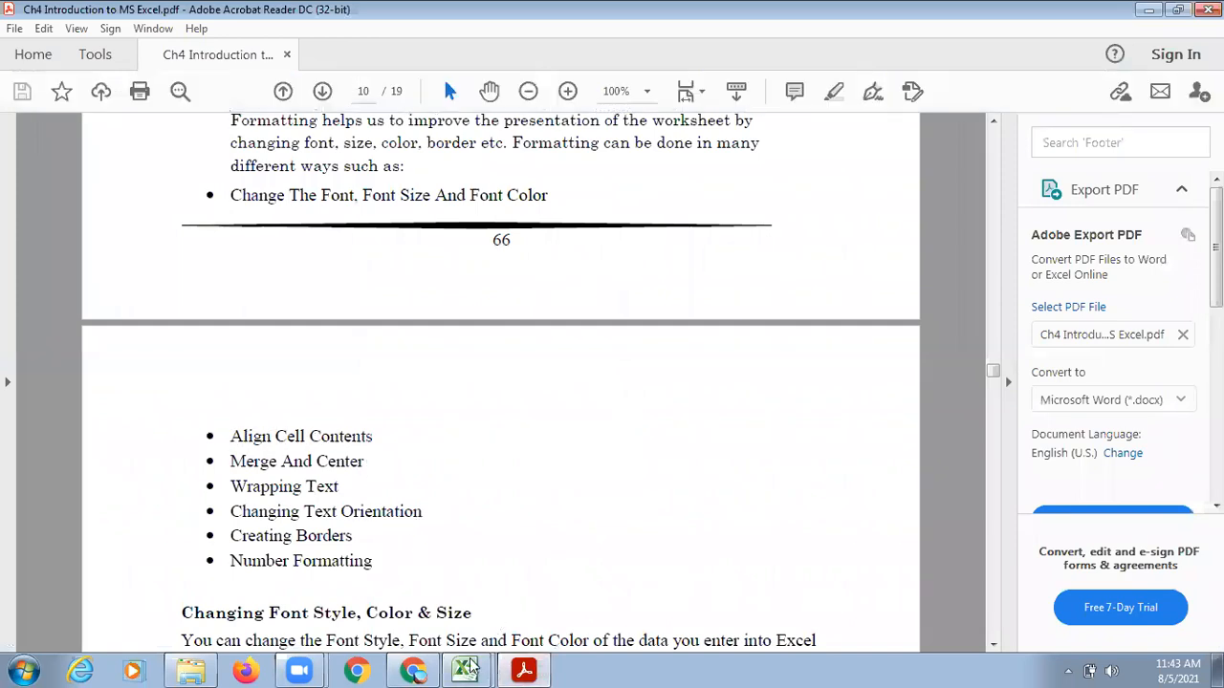
mouse_move(469, 669)
left_click(463, 630)
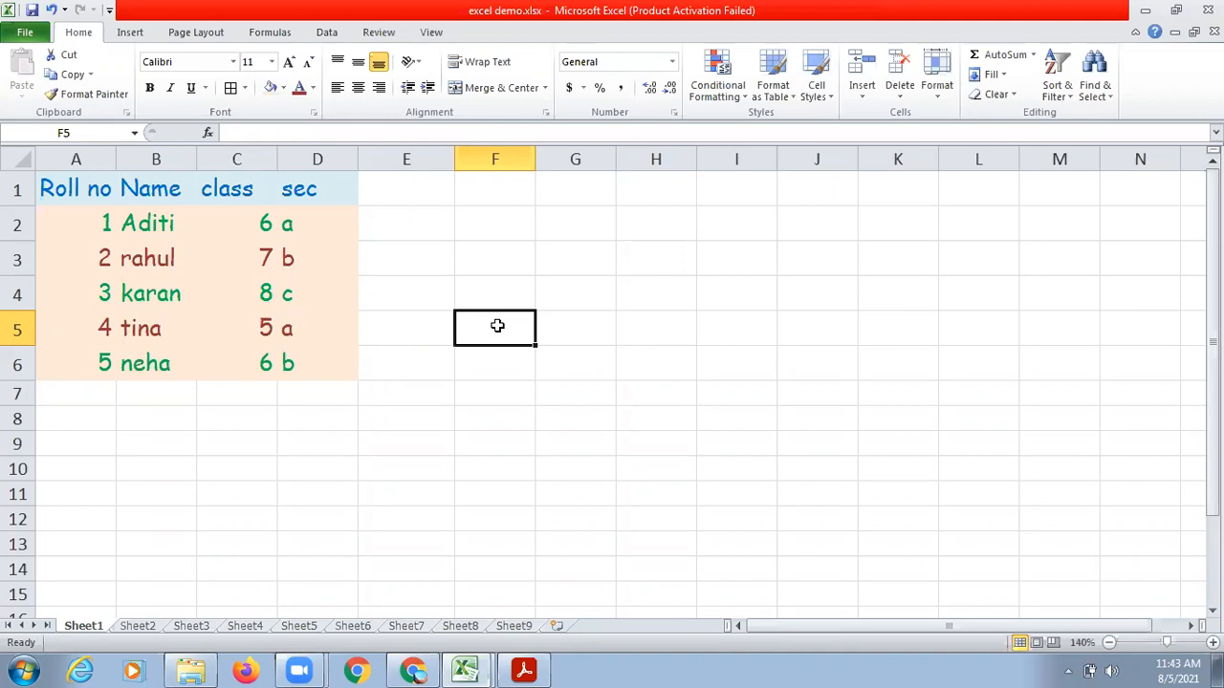
Enter the number 12 in F5 and the text Apple in F6.
type("12")
key("Return")
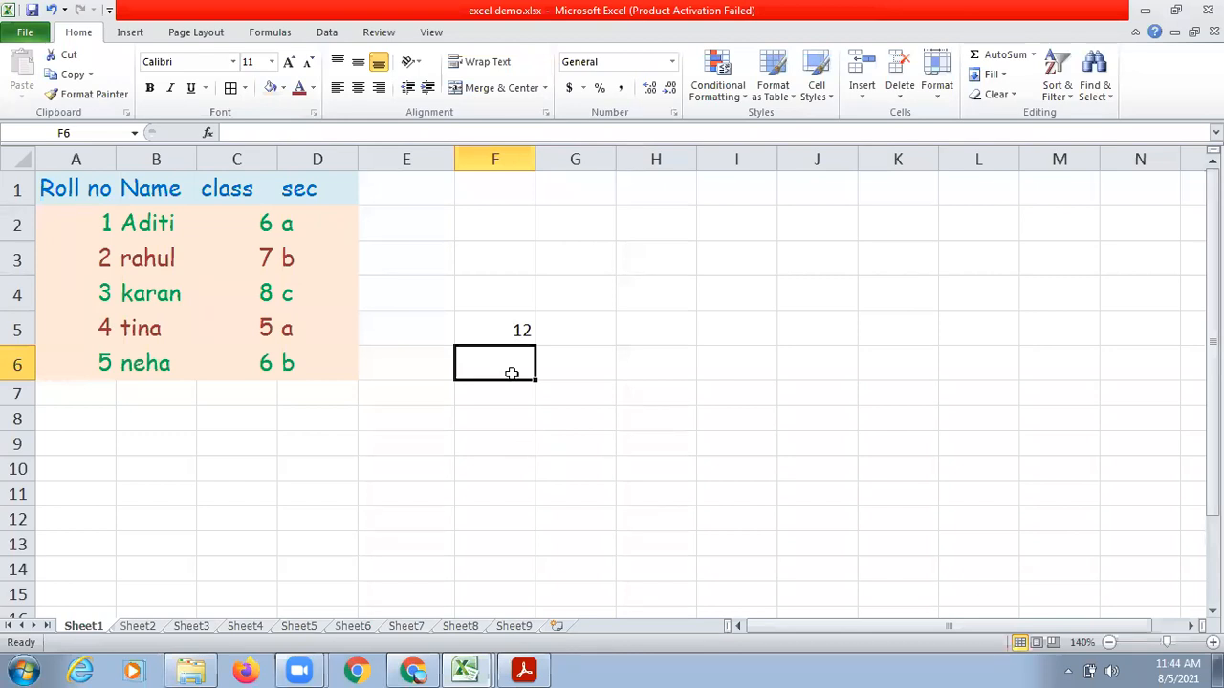
type("Apple")
key("Return")
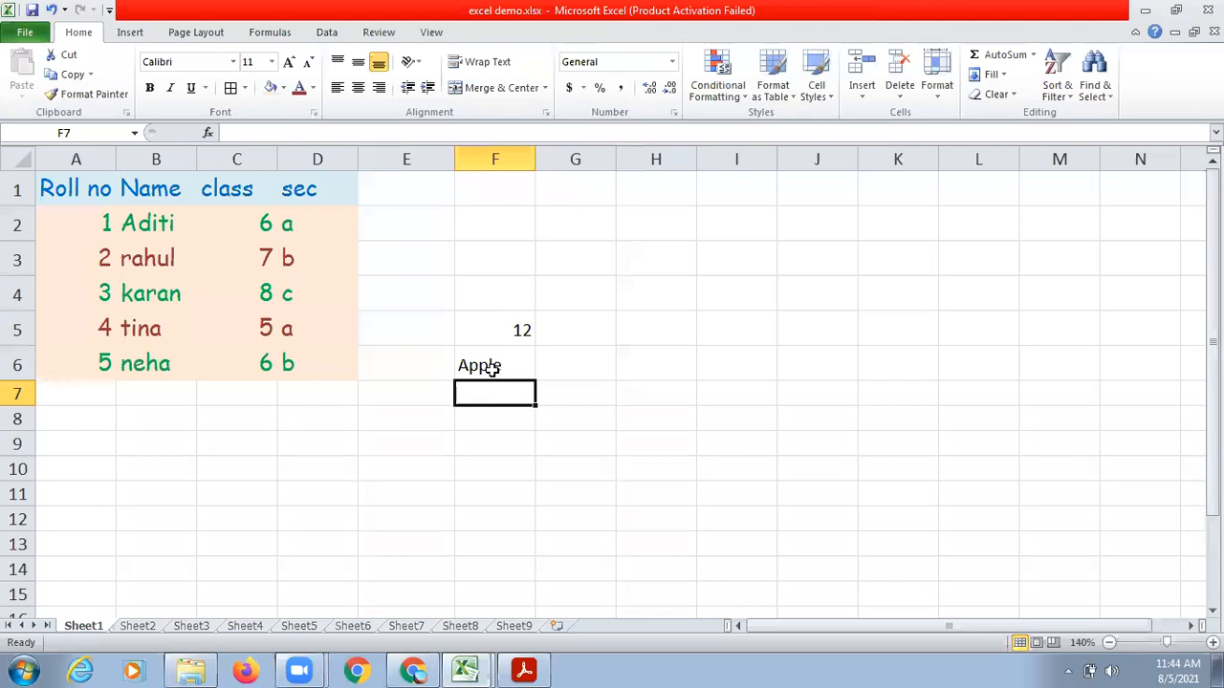
Clear the sample entries in F5:F6 and undo the deletion.
left_click_drag(494, 332, 492, 370)
key("Delete")
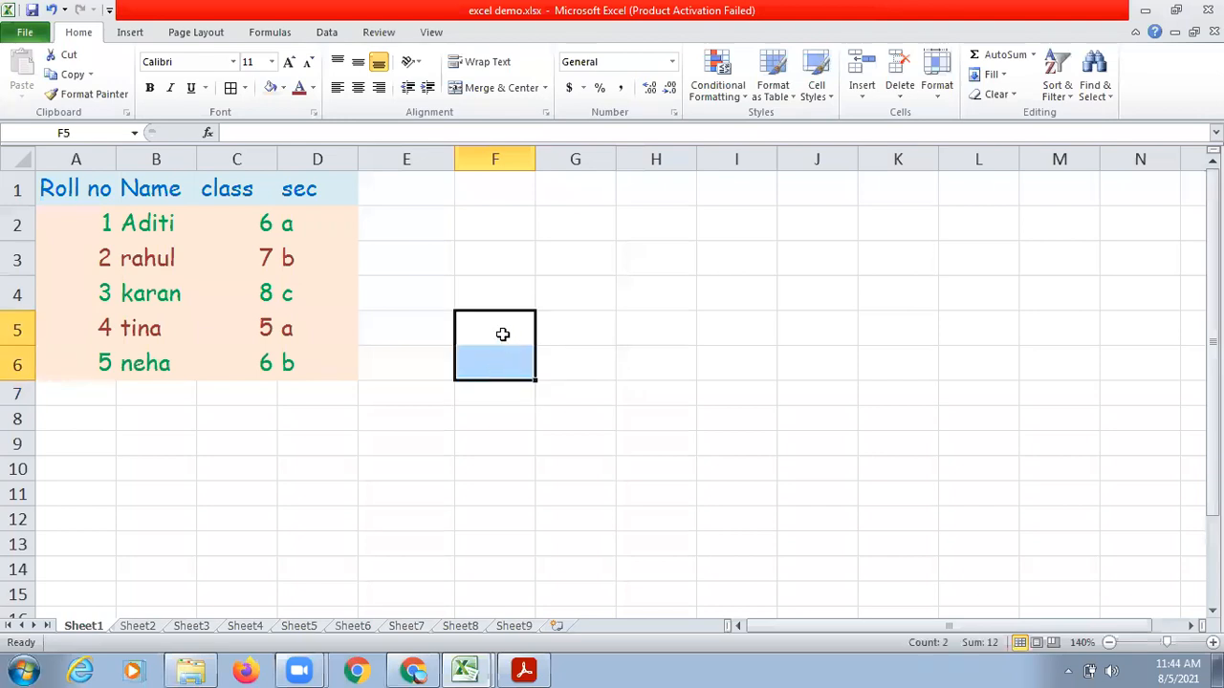
key("ctrl+z")
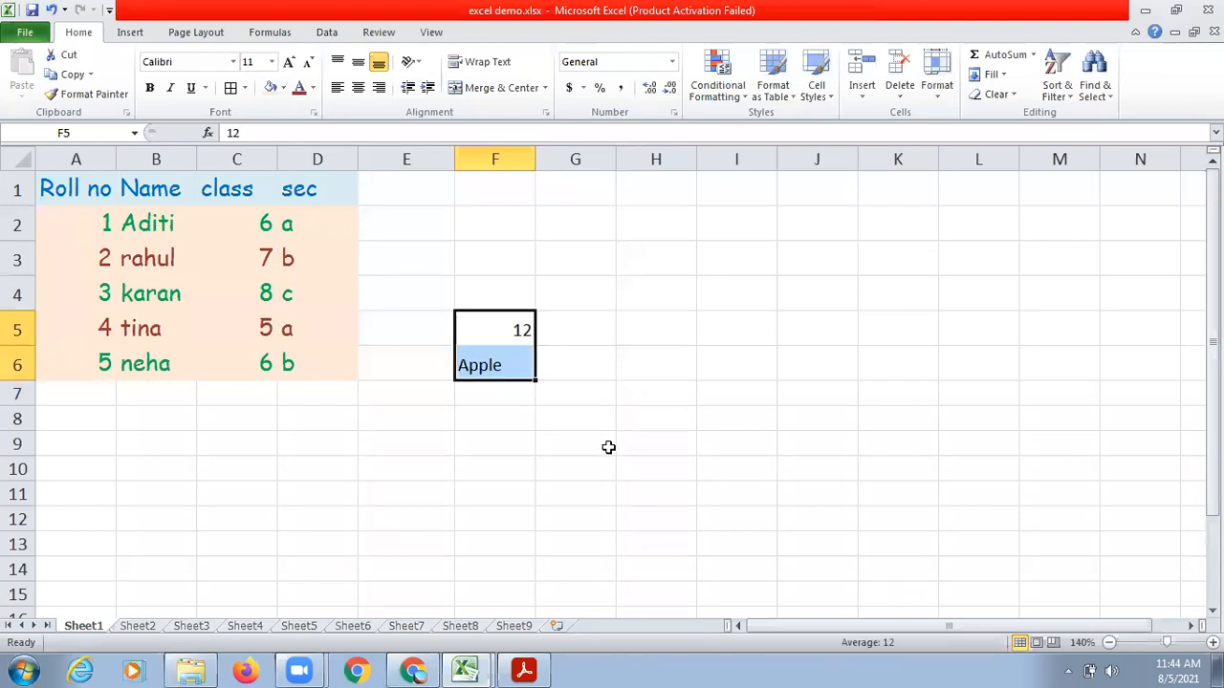
Align the sample entries in F5:F6 left and right, finishing with them centered horizontally and vertically.
left_click(631, 348)
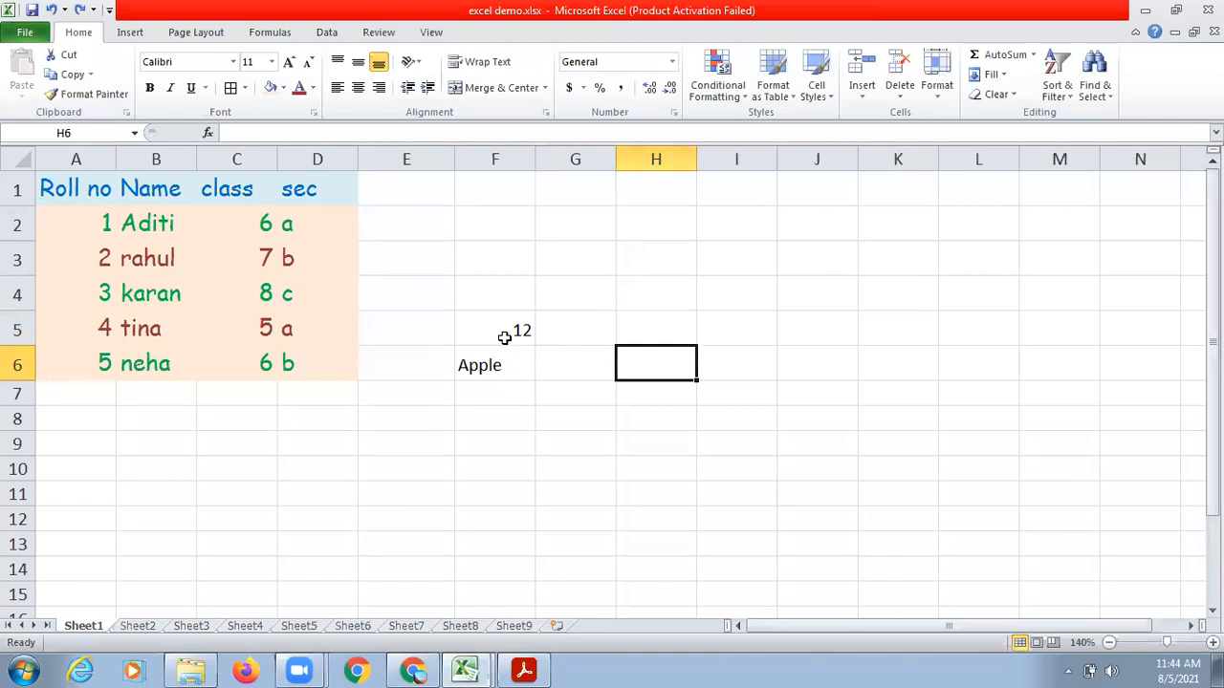
left_click_drag(503, 338, 503, 372)
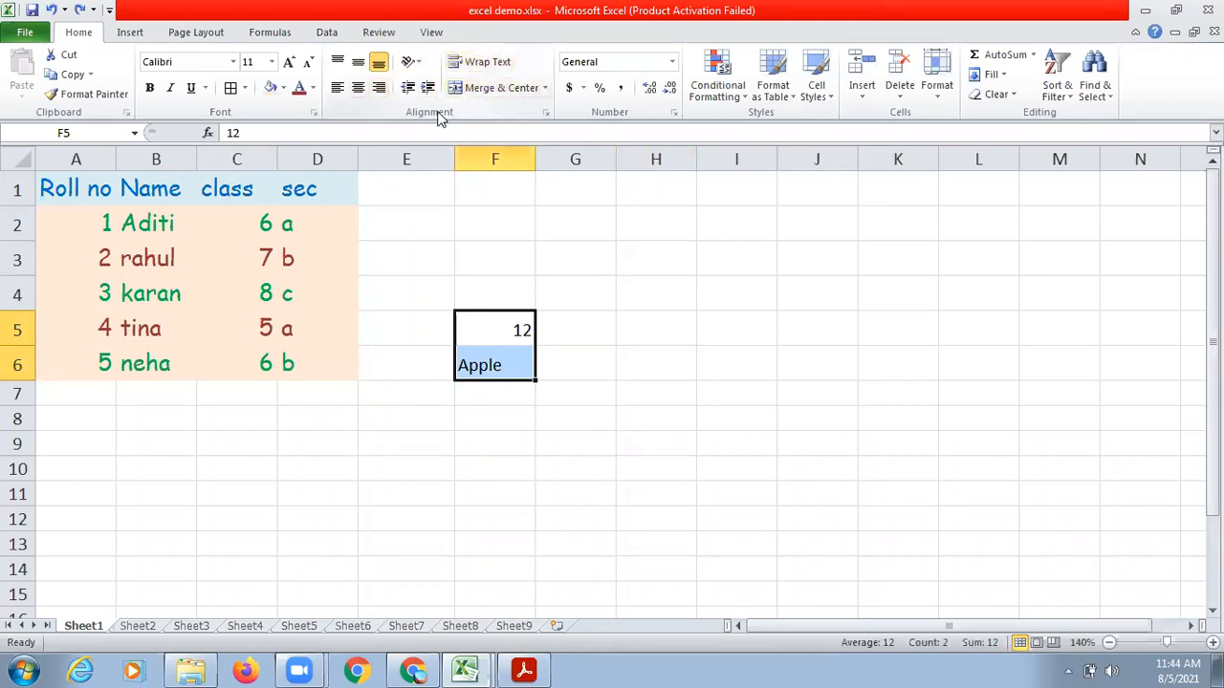
left_click(338, 88)
left_click(381, 96)
left_click(356, 93)
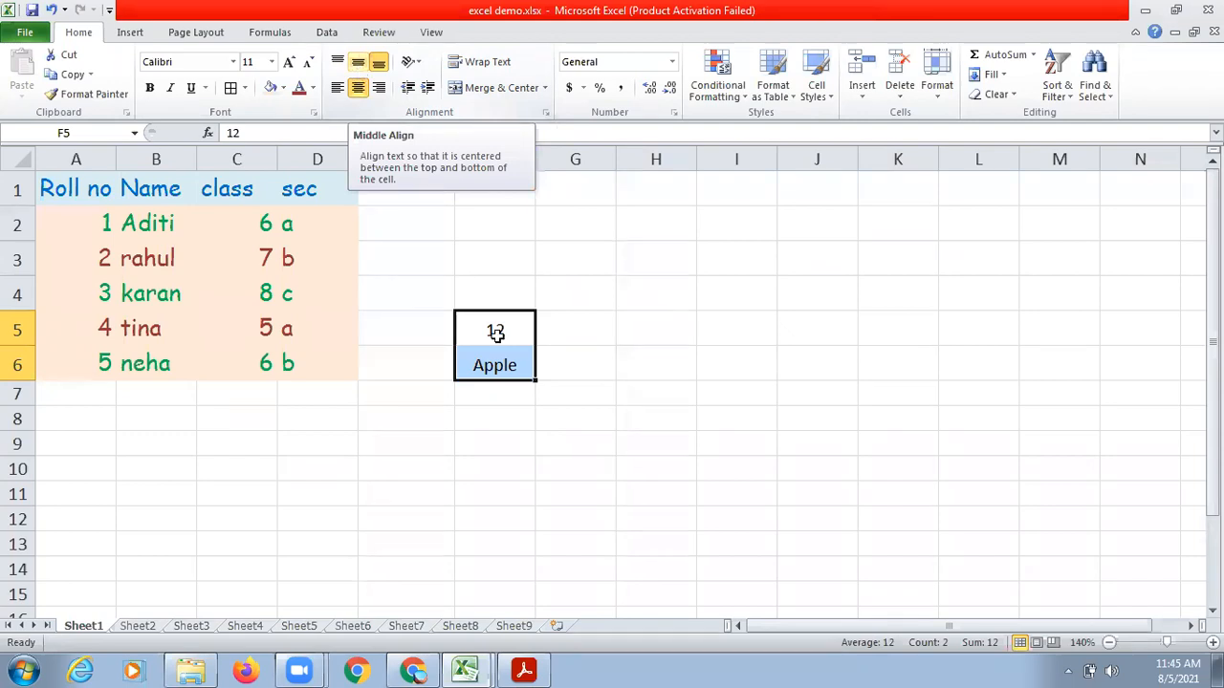
left_click(625, 429)
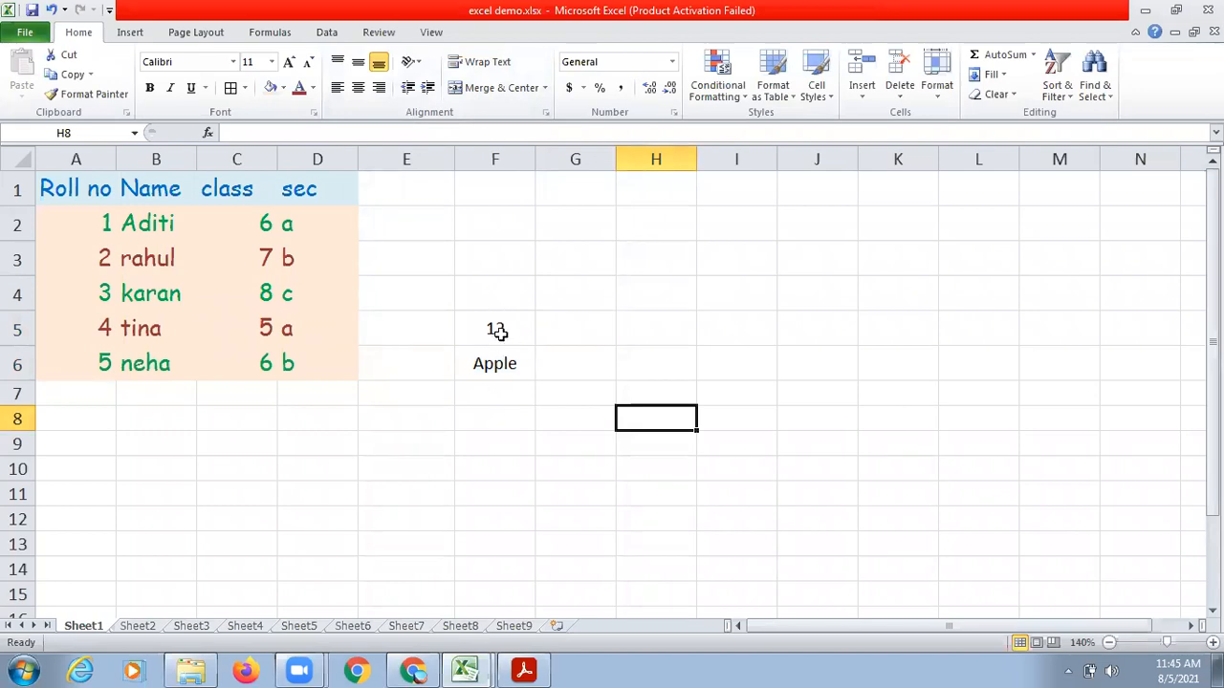
Clear the sample entries in F5:F6 and center the student table A1:D6 horizontally and vertically within its cells.
left_click_drag(497, 330, 503, 372)
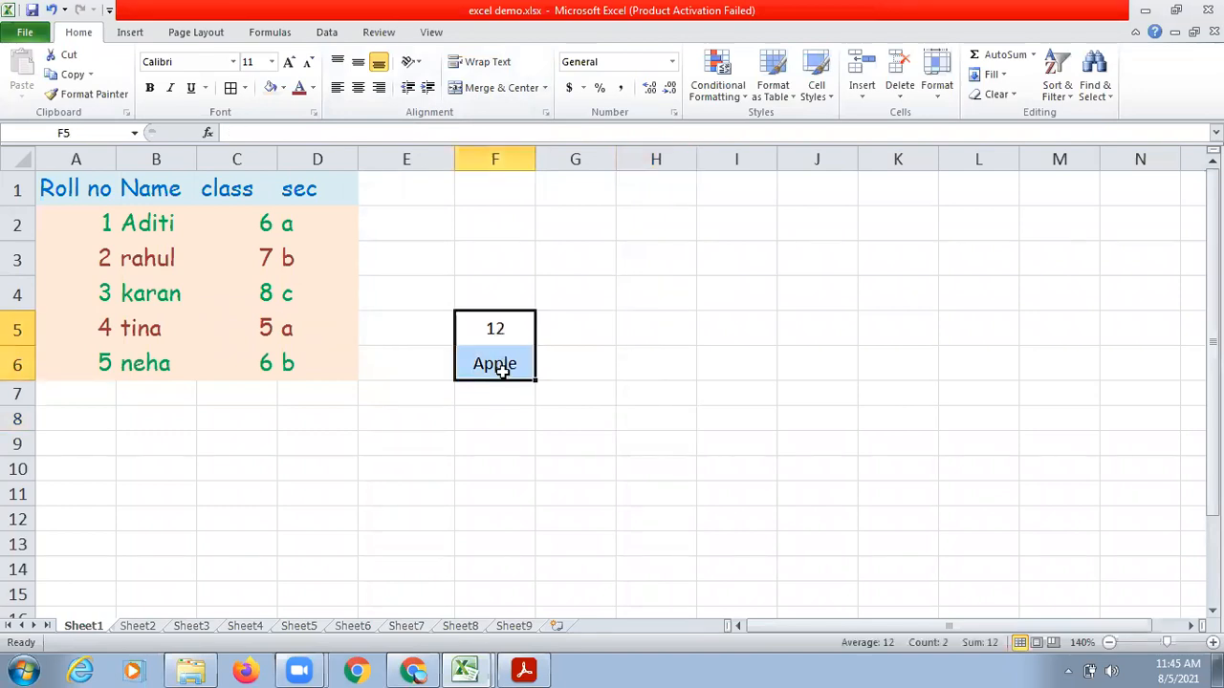
left_click_drag(68, 189, 177, 262)
left_click_drag(243, 300, 307, 361)
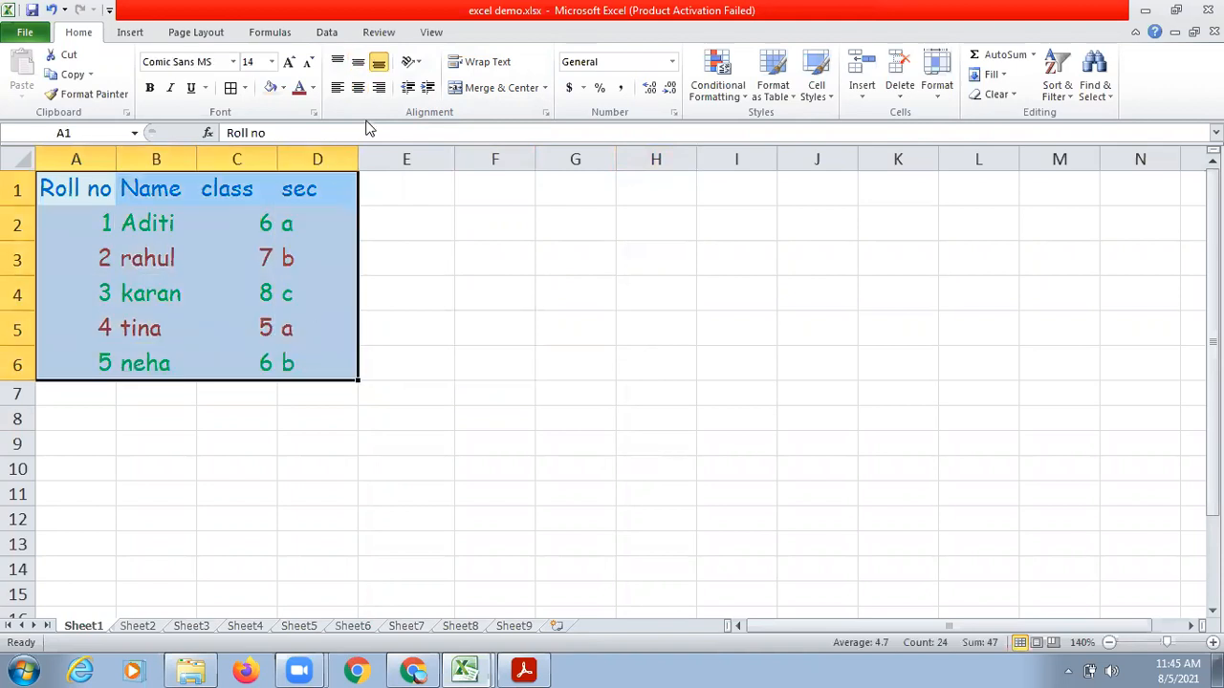
left_click(359, 88)
left_click(358, 63)
left_click(491, 325)
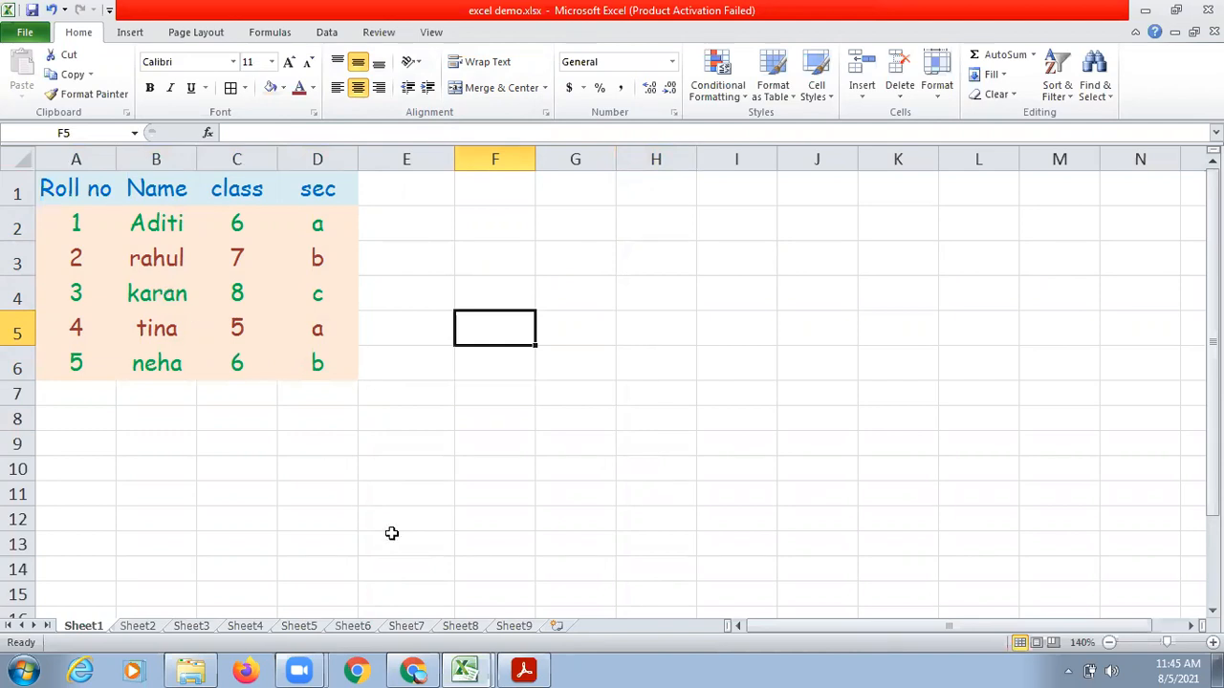
Apply All Borders to the student table A1:D6.
left_click_drag(87, 186, 310, 370)
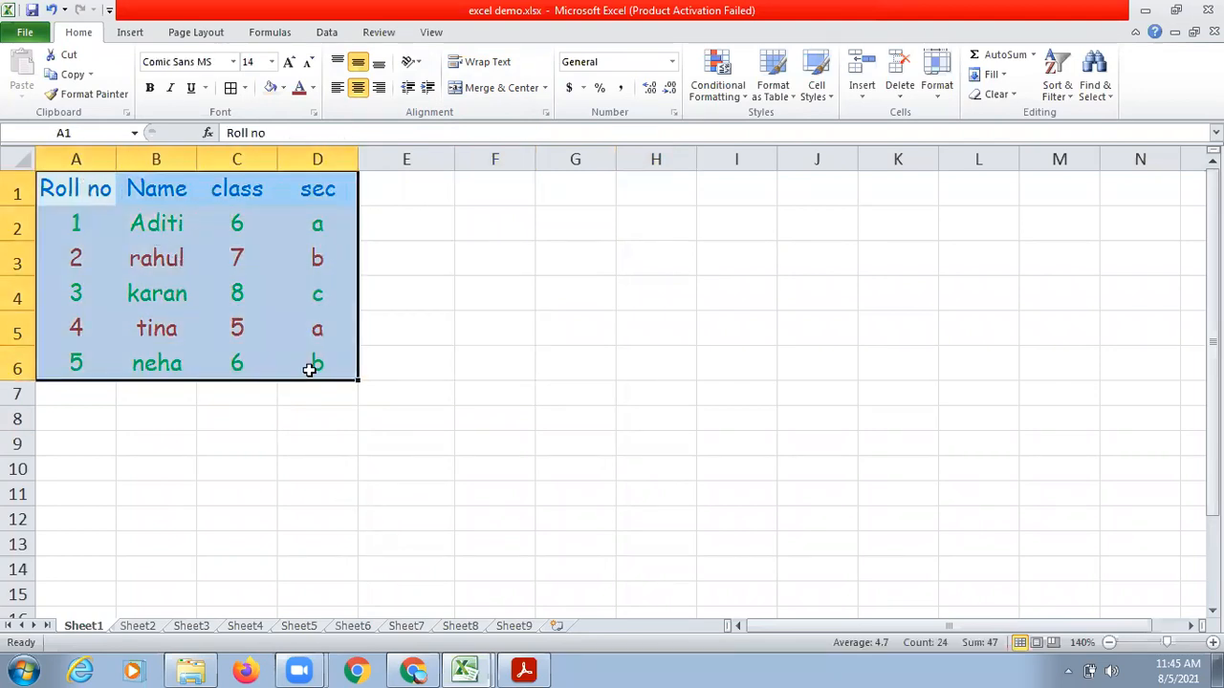
left_click(230, 91)
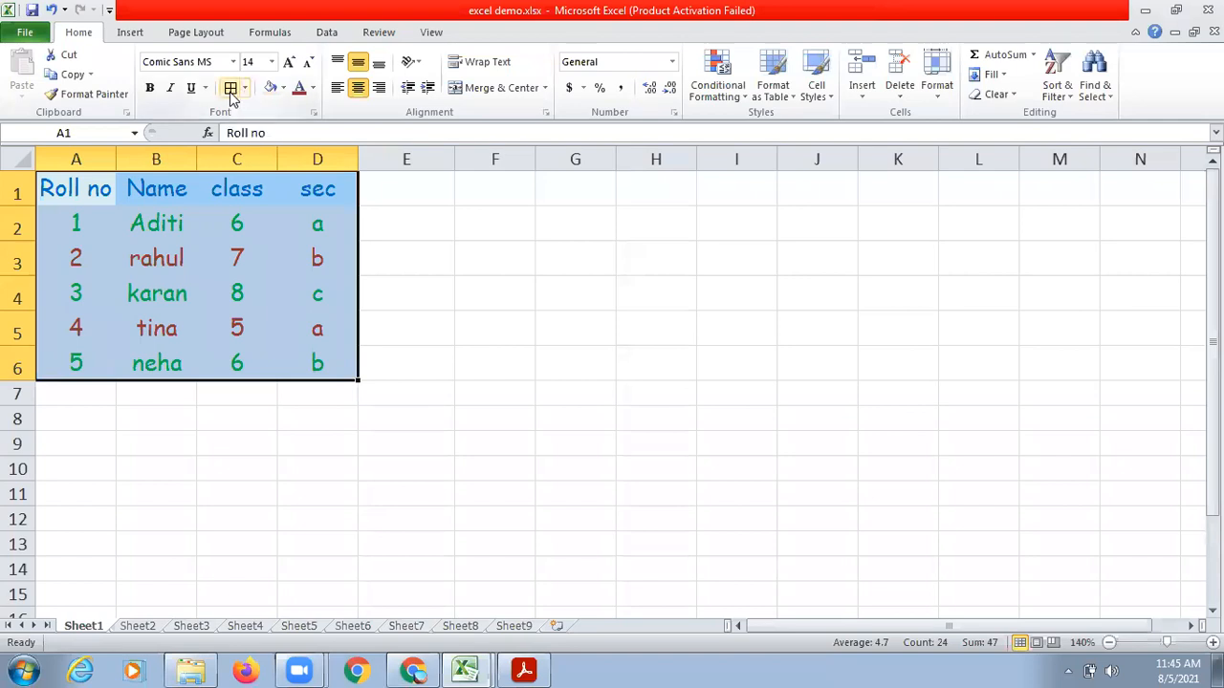
left_click(244, 88)
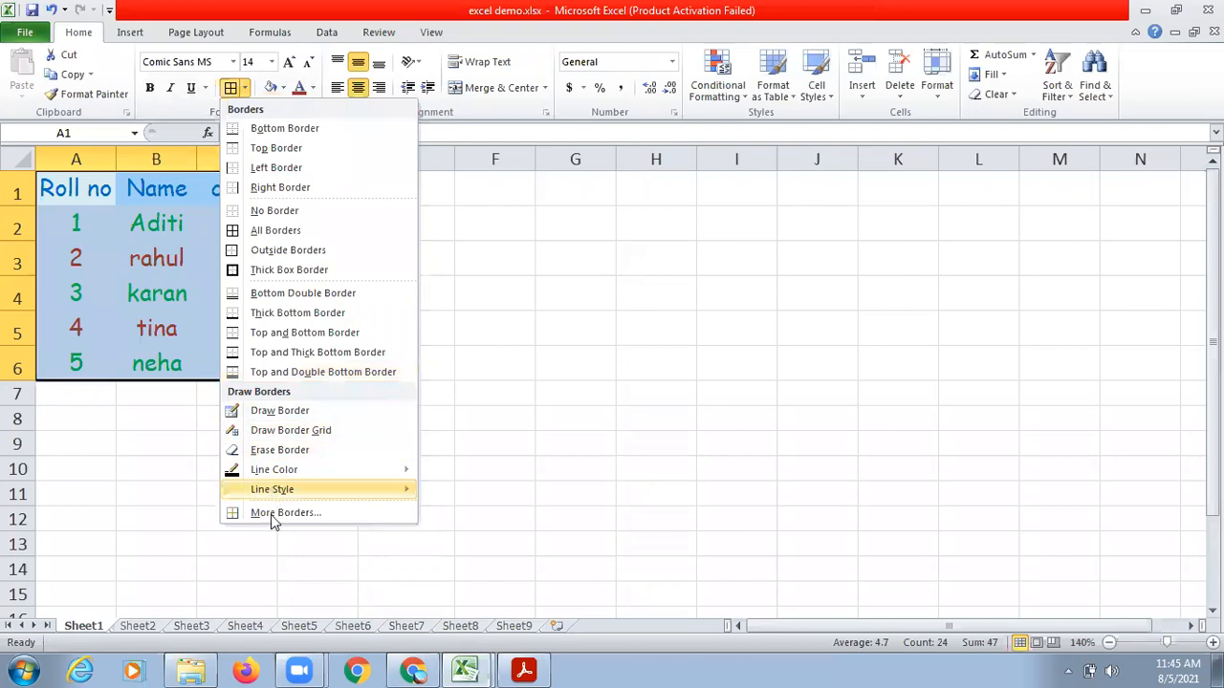
left_click(229, 91)
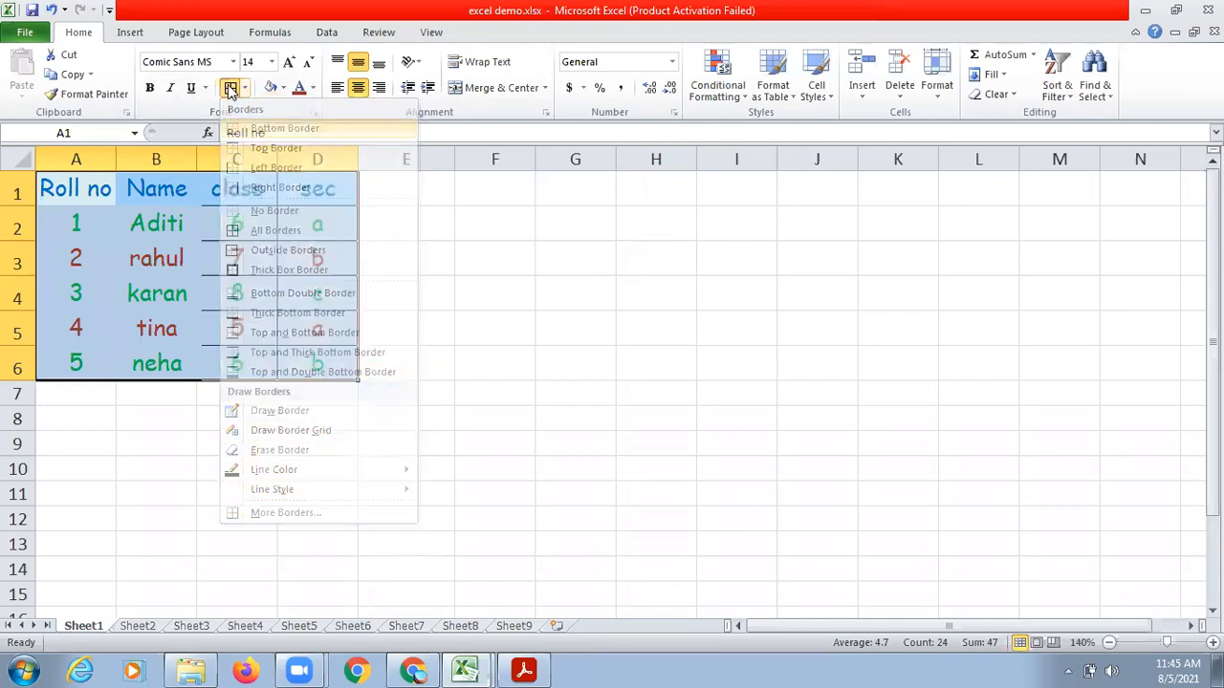
left_click(432, 368)
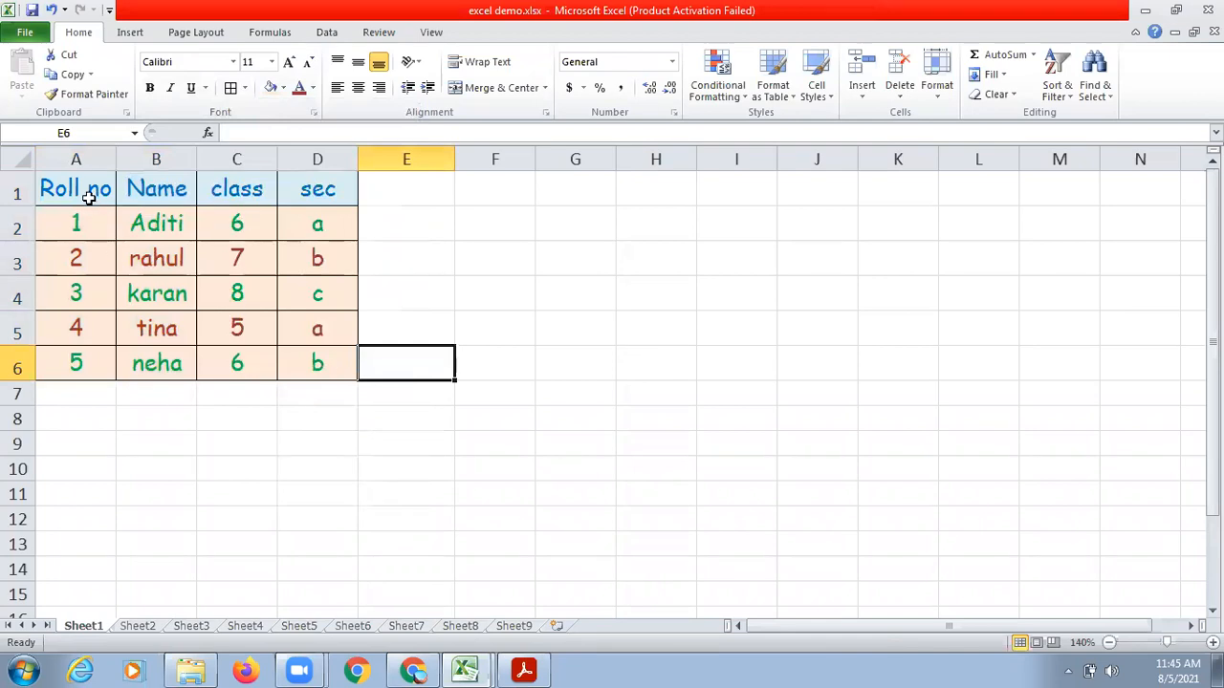
Set the outer borders of A1:D6 to the black slanted dash-dot line style using the detailed border settings.
left_click_drag(88, 193, 286, 354)
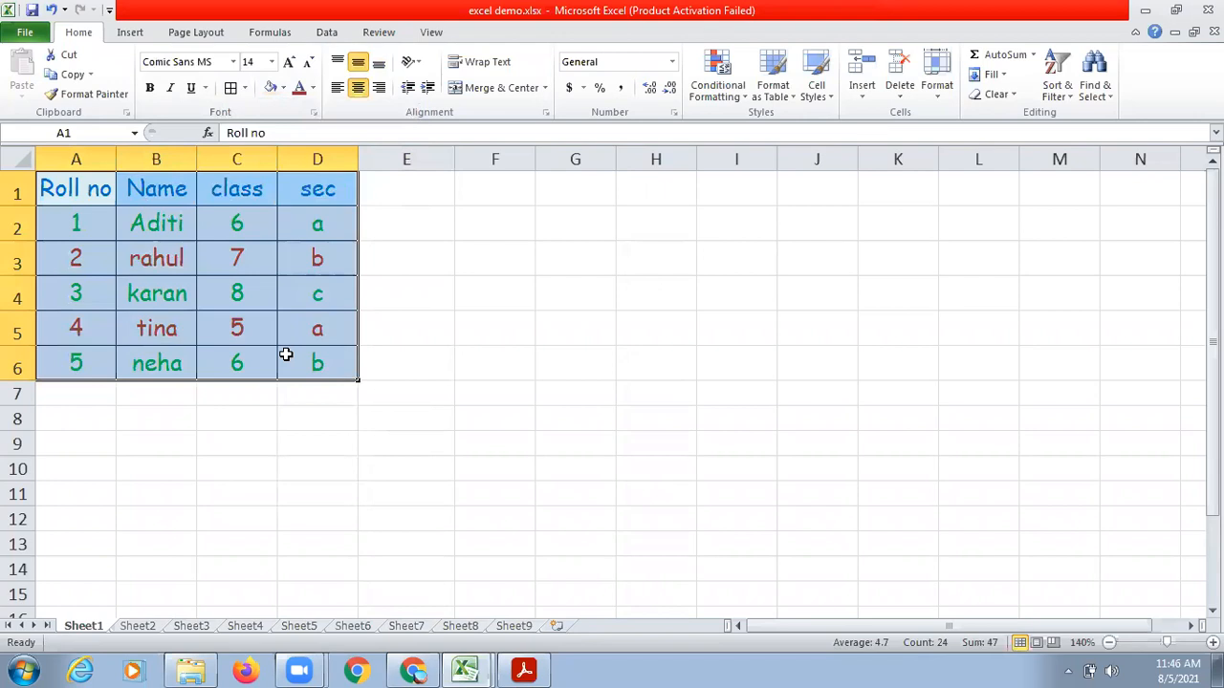
left_click(244, 91)
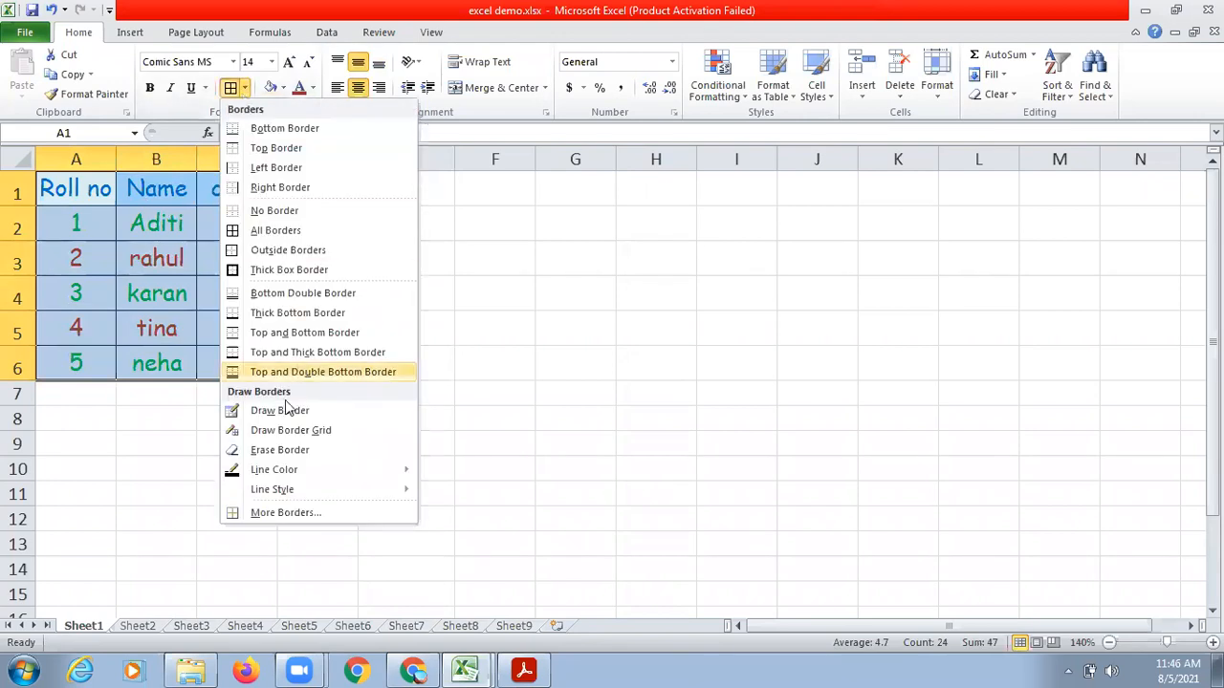
left_click(287, 512)
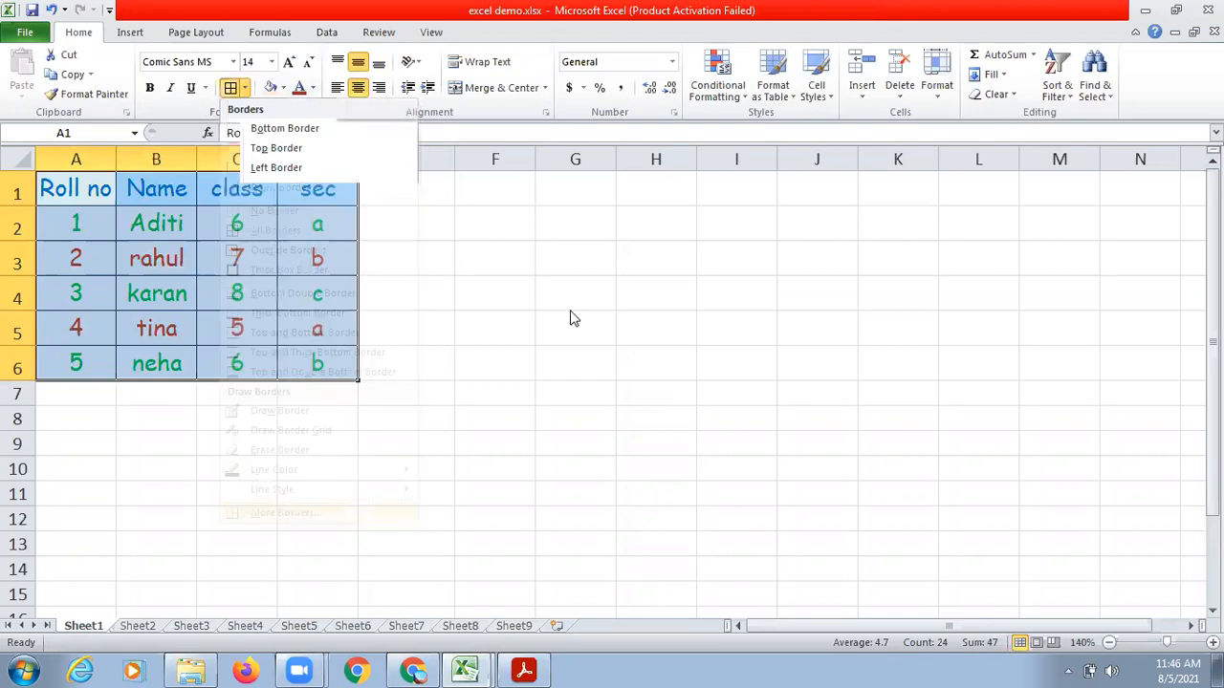
left_click(726, 201)
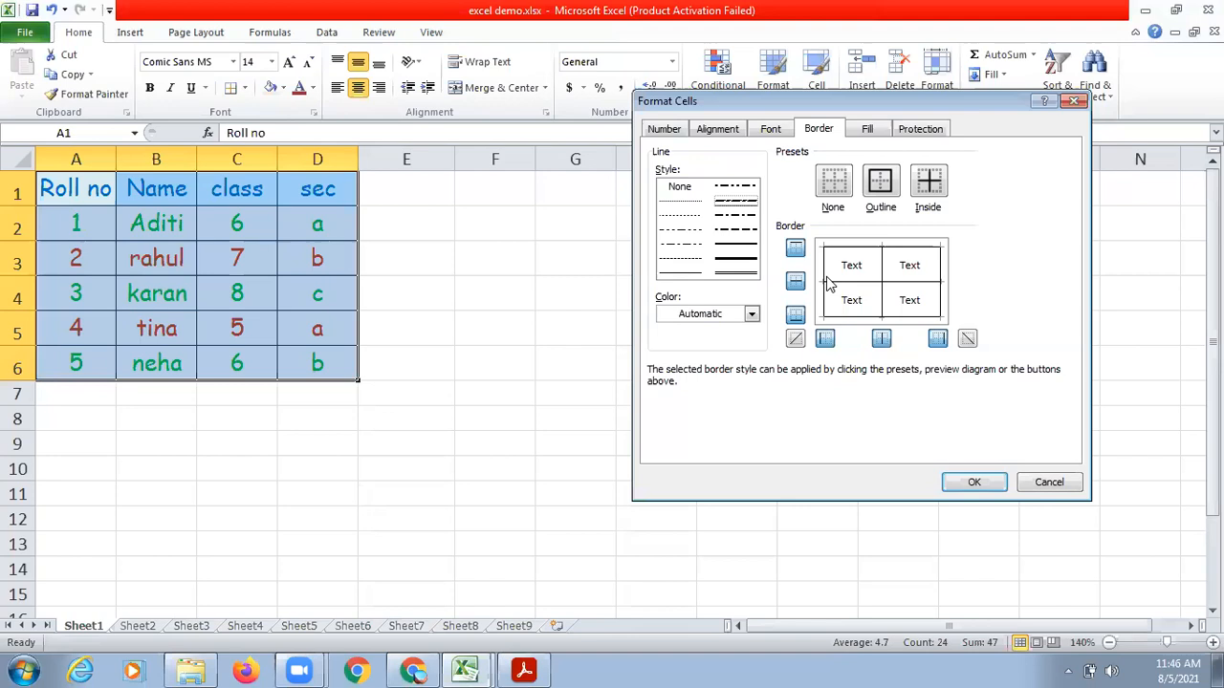
left_click(853, 251)
left_click(944, 287)
left_click(908, 321)
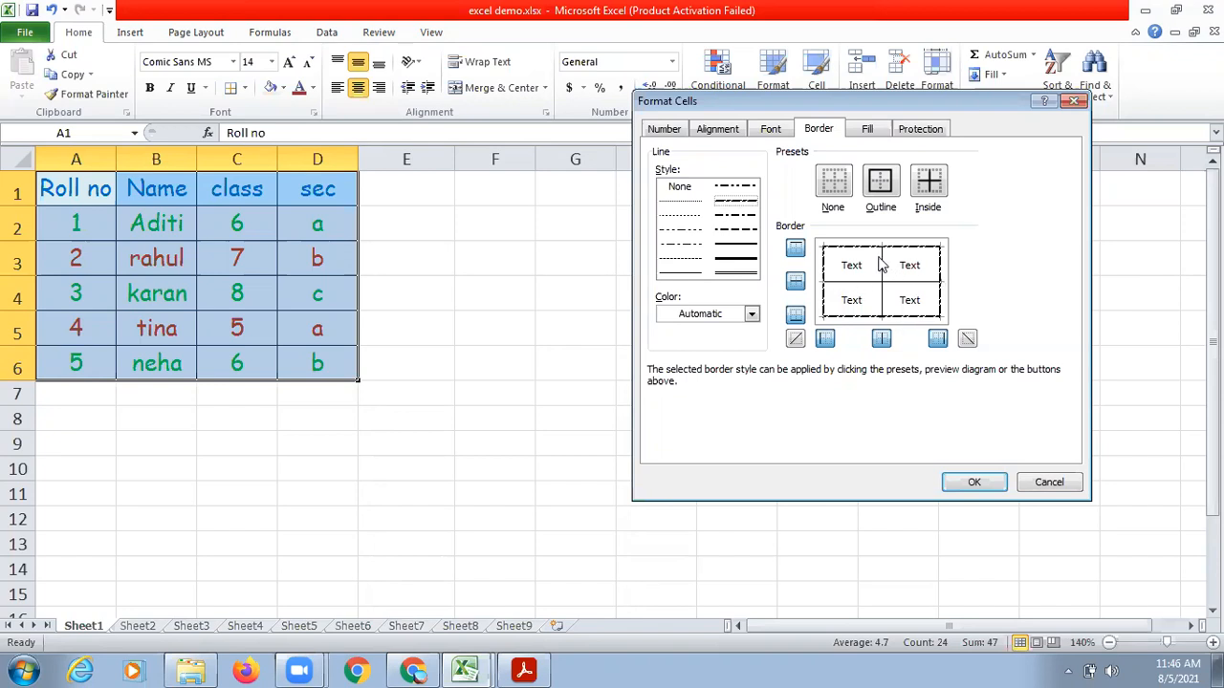
Set the inside borders of A1:D6 to the finest dotted line style and apply the border settings.
left_click(681, 200)
left_click(883, 281)
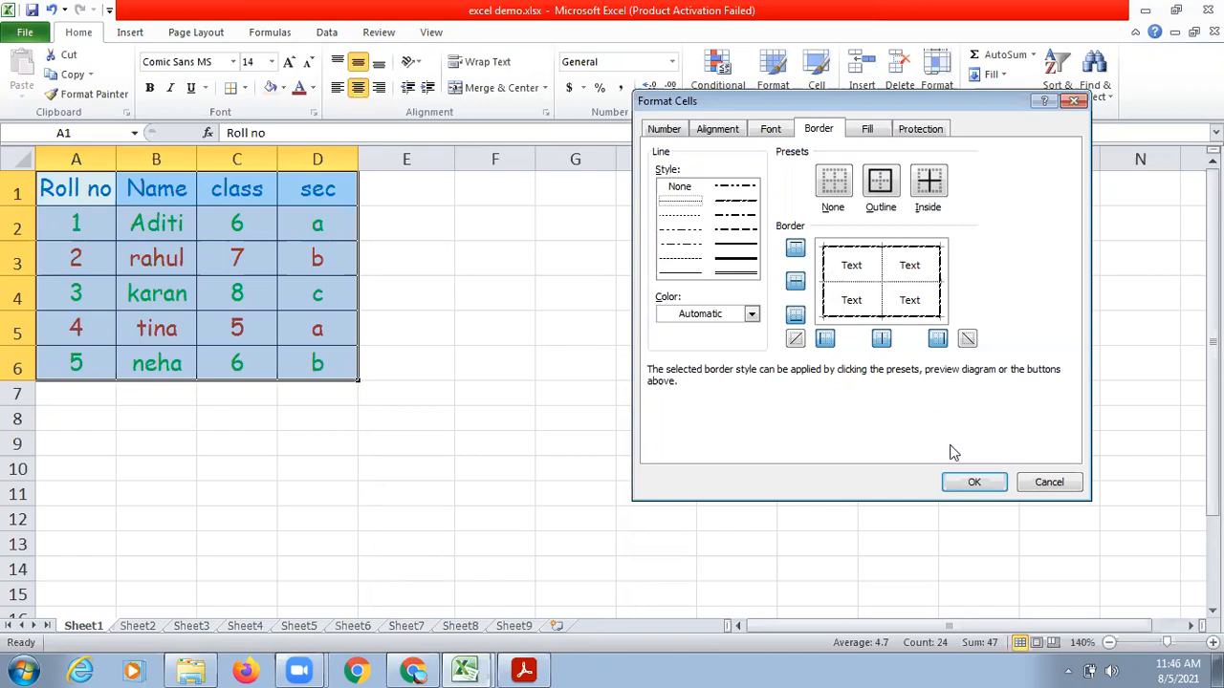
left_click(972, 484)
left_click(691, 378)
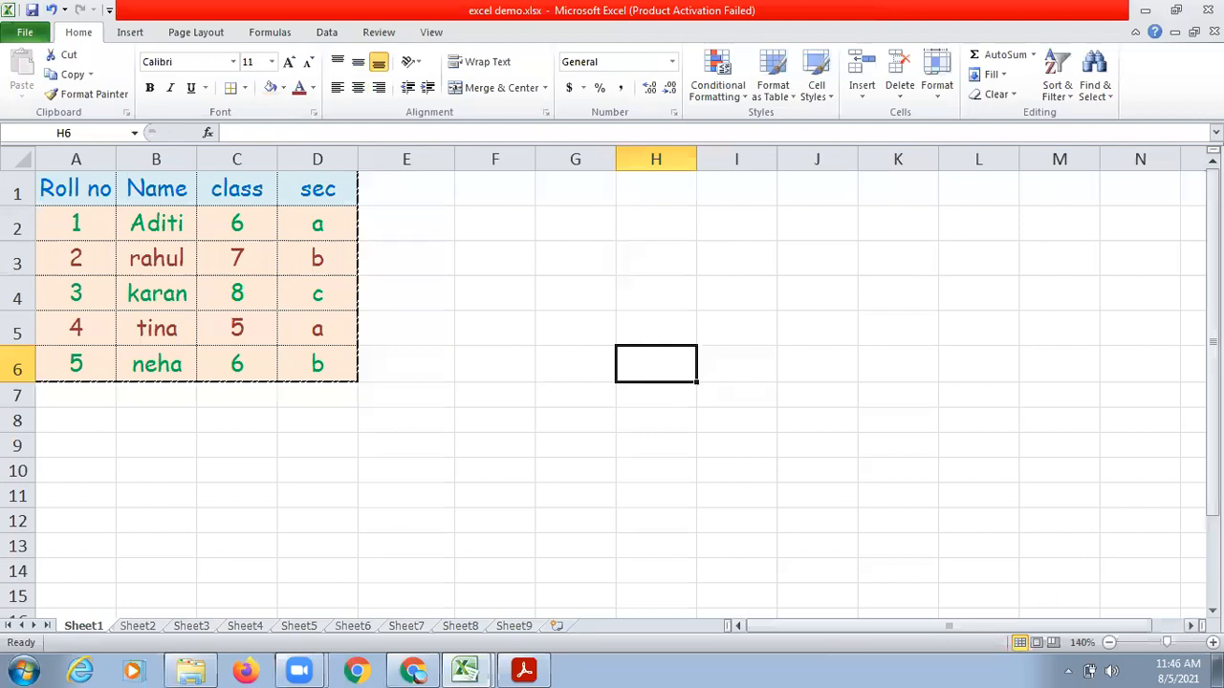
Set the inside borders of the student table A1:D6 to a thin black dash-dot line in the detailed border settings.
scroll(1177, 456, "up", 5, "ctrl")
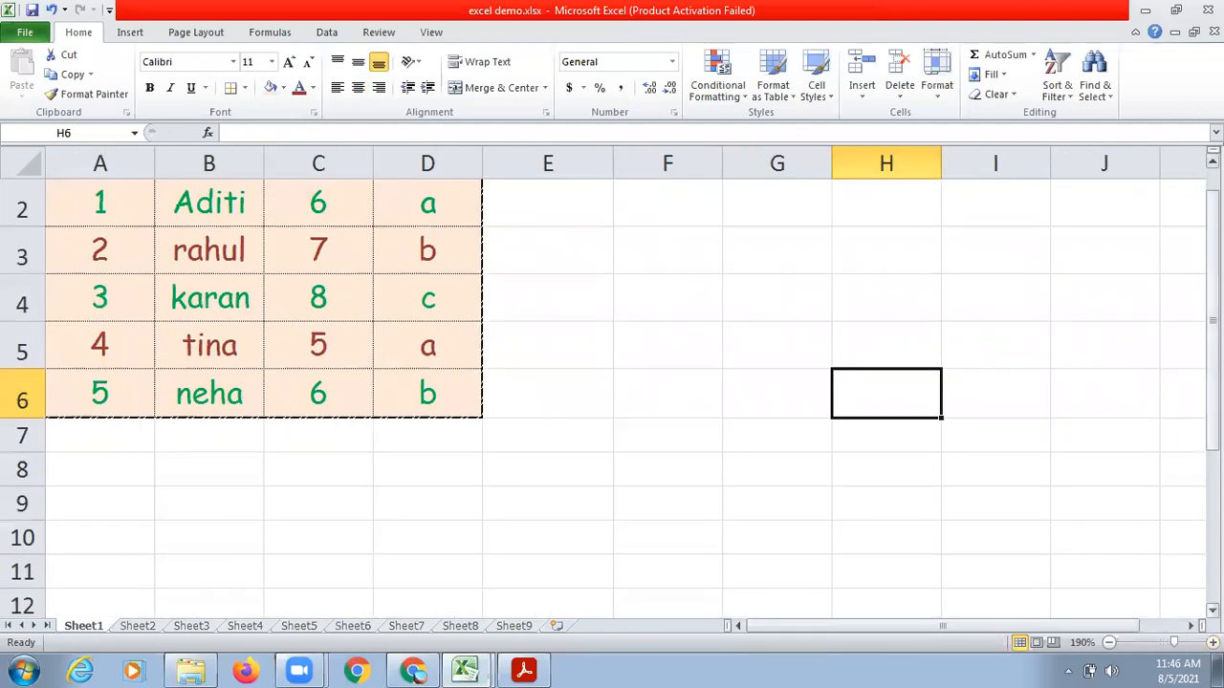
left_click_drag(1212, 359, 1213, 327)
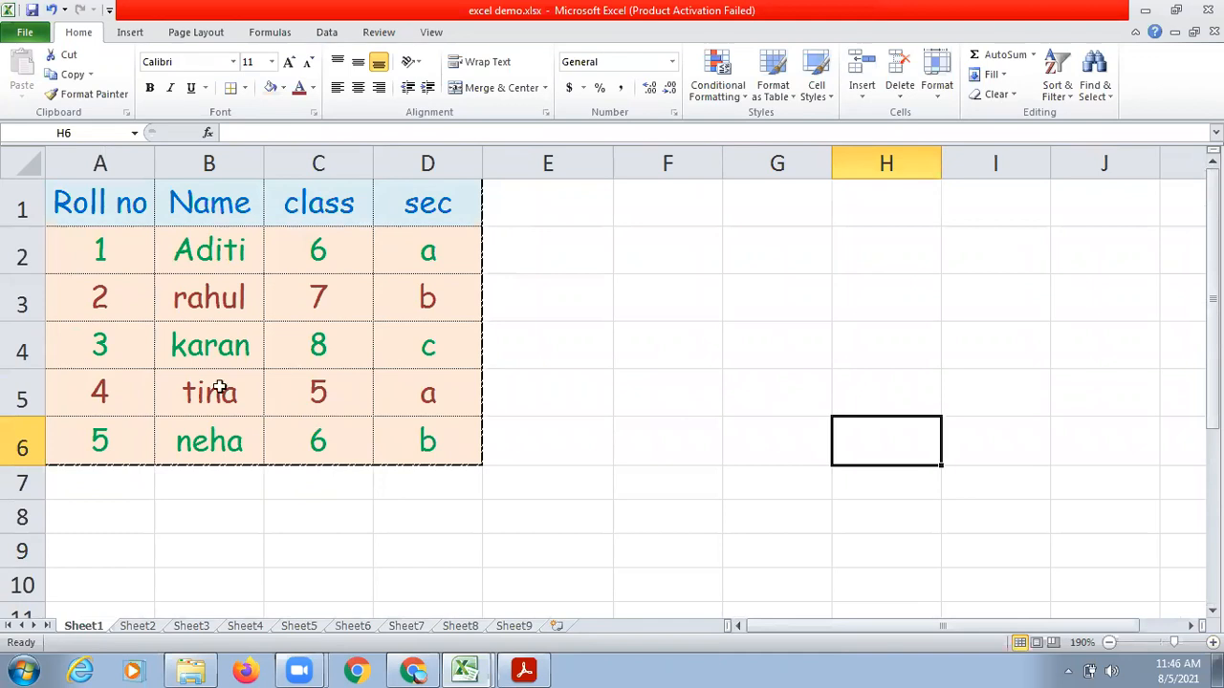
left_click_drag(81, 191, 384, 435)
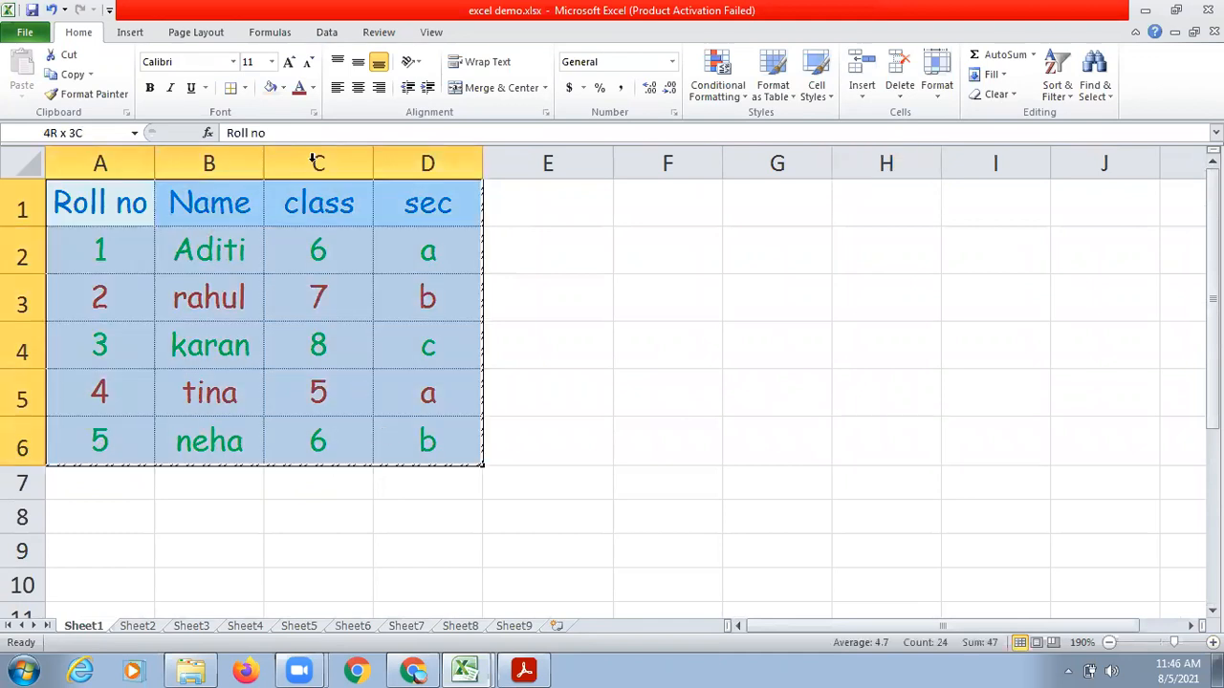
left_click(245, 89)
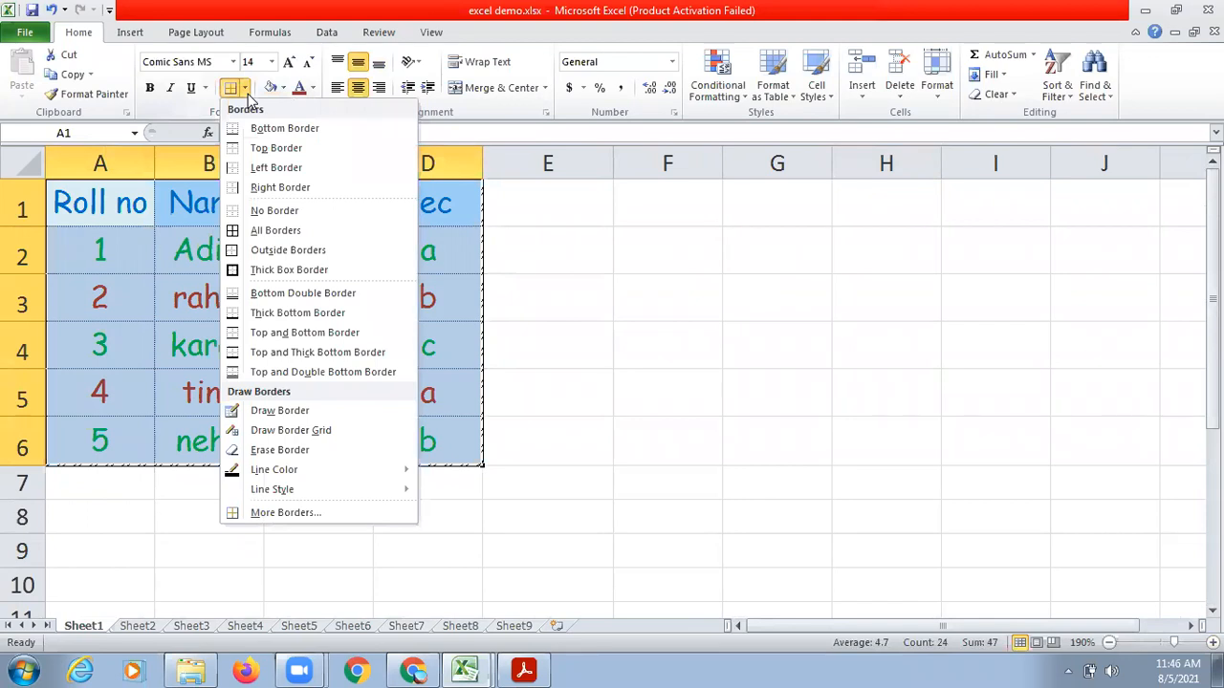
left_click(274, 512)
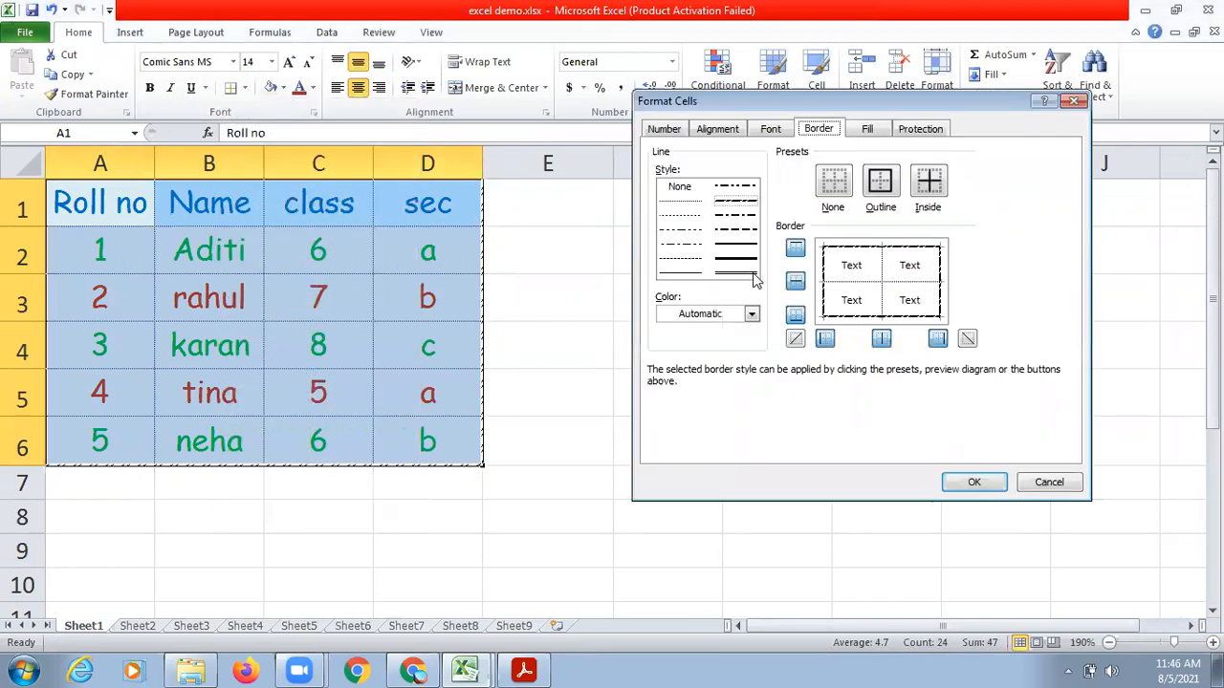
left_click(672, 250)
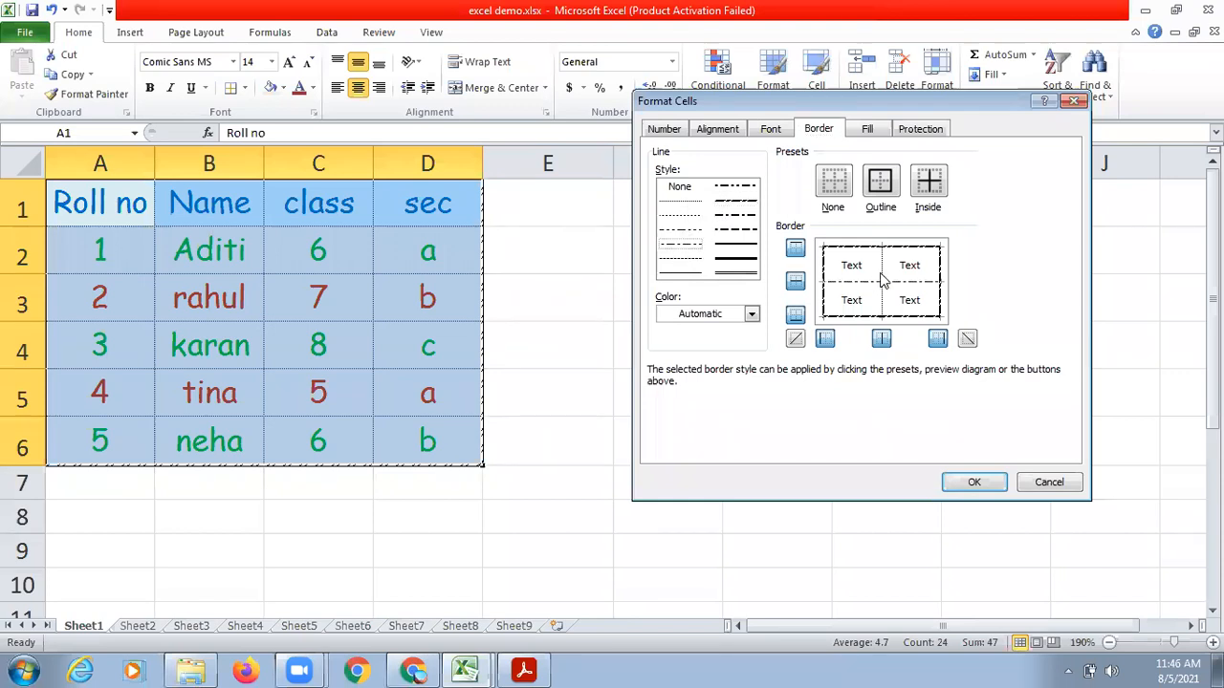
Recolor the outer borders of A1:D6 red using the slanted dash-dot line style.
left_click(744, 204)
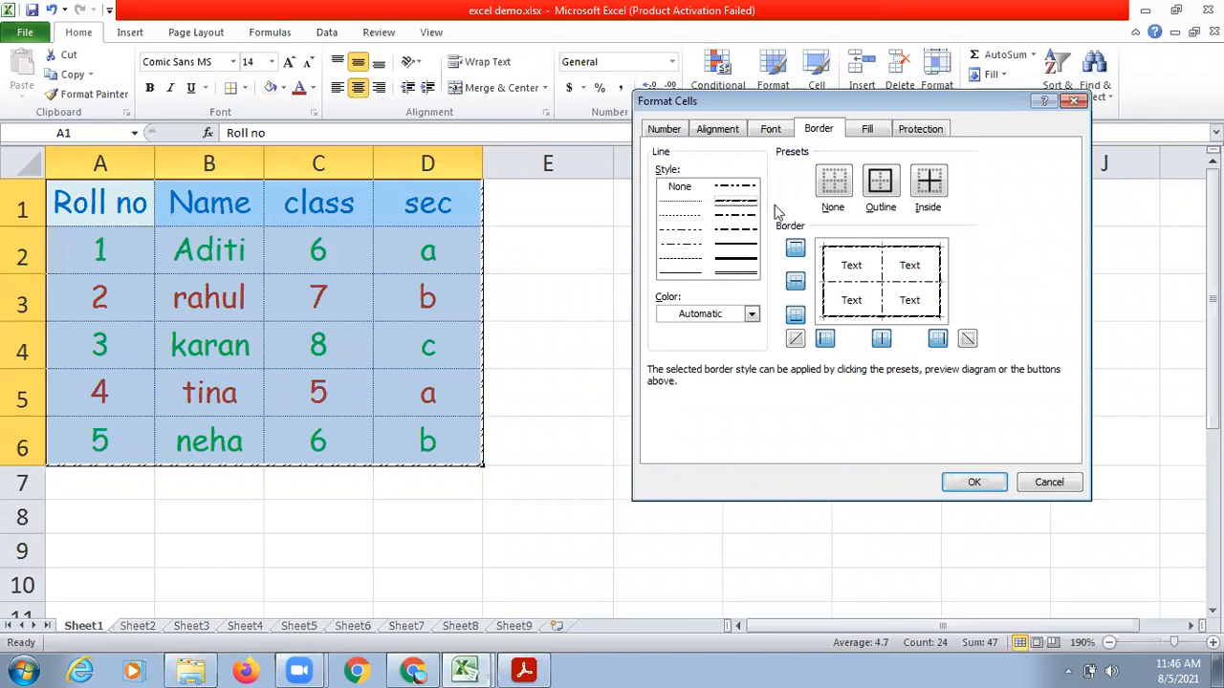
left_click(752, 316)
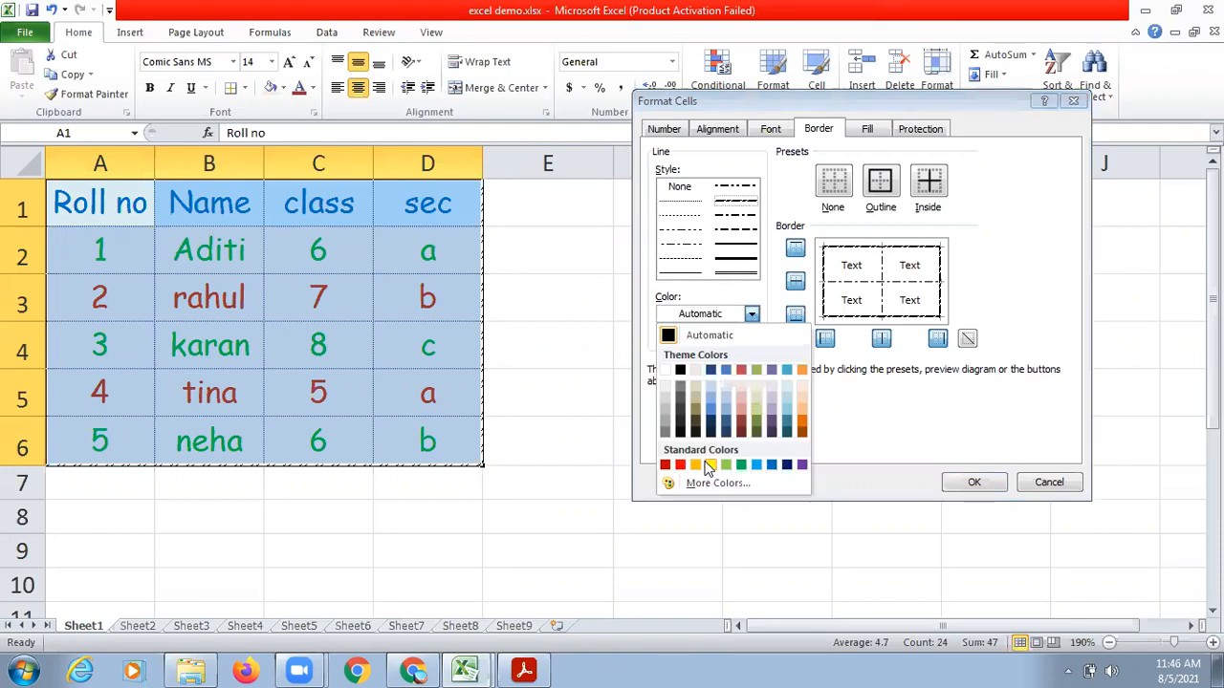
left_click(680, 464)
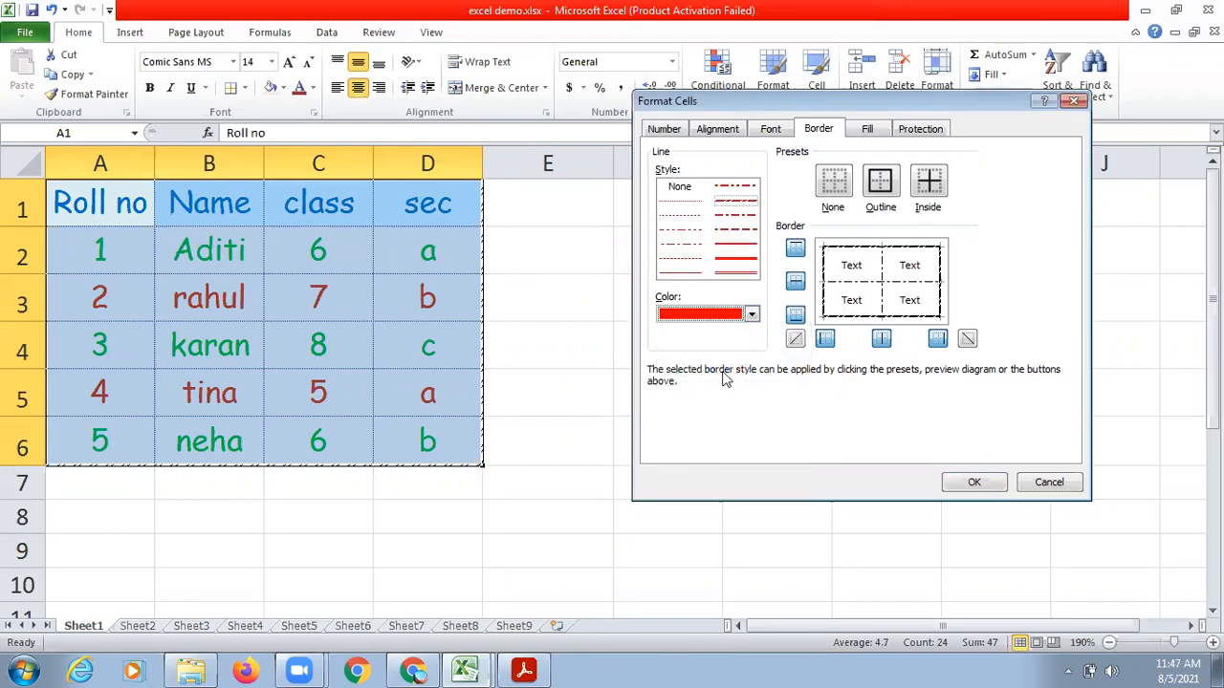
left_click(824, 280)
left_click(856, 247)
left_click(874, 318)
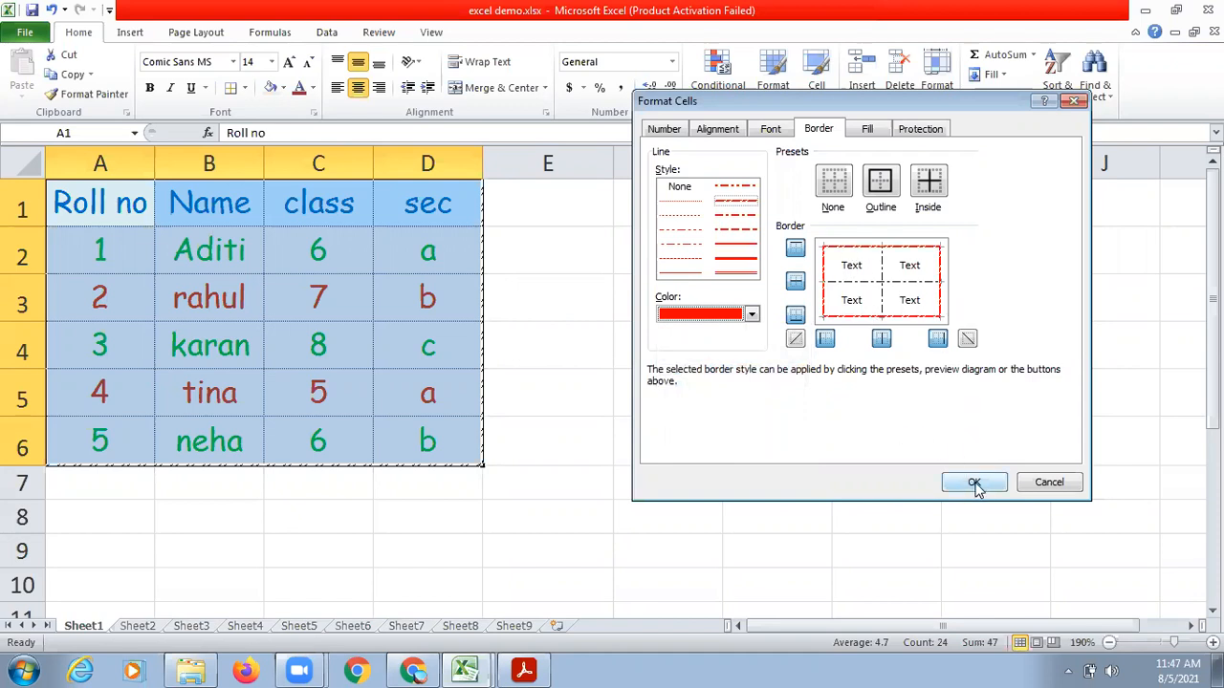
Set the inside borders of A1:D6 to a purple thin dash-dot-dot line and apply the border settings.
left_click(752, 314)
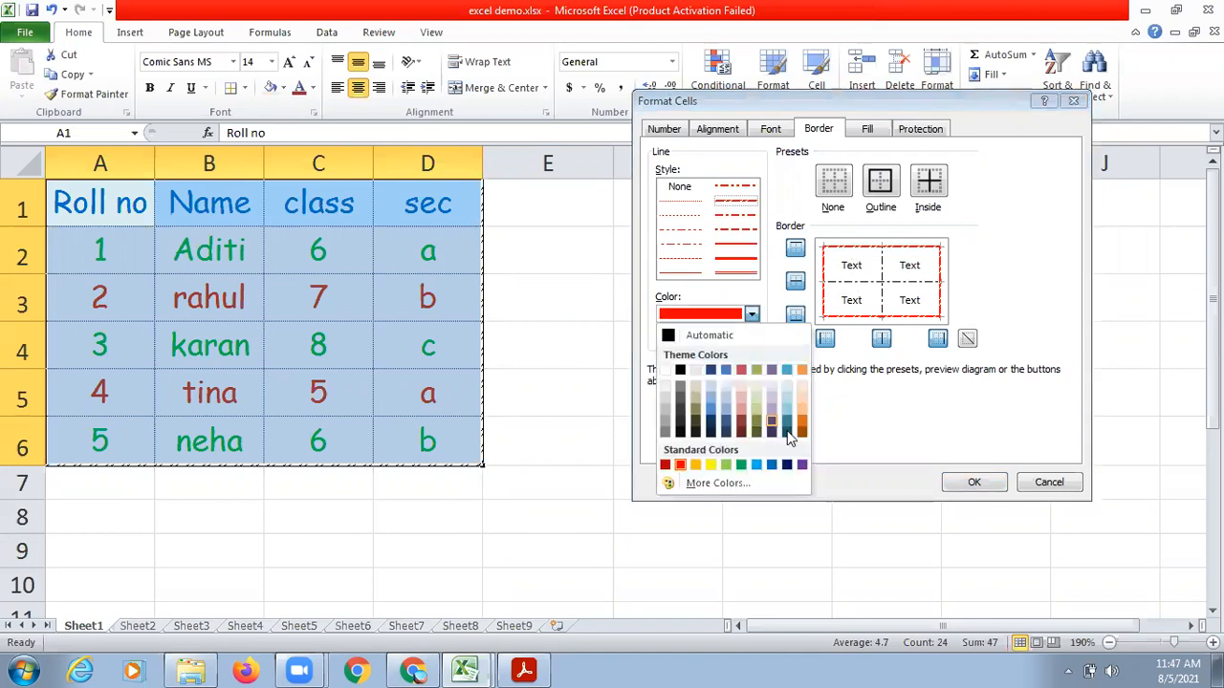
left_click(802, 465)
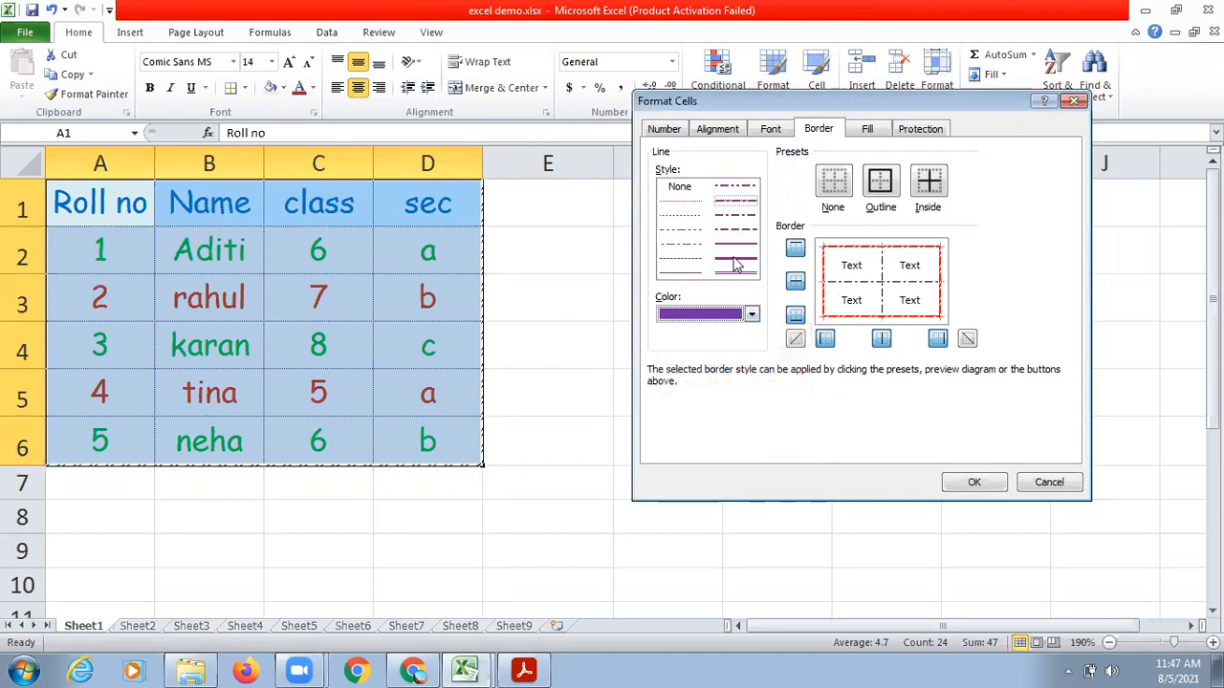
left_click(685, 230)
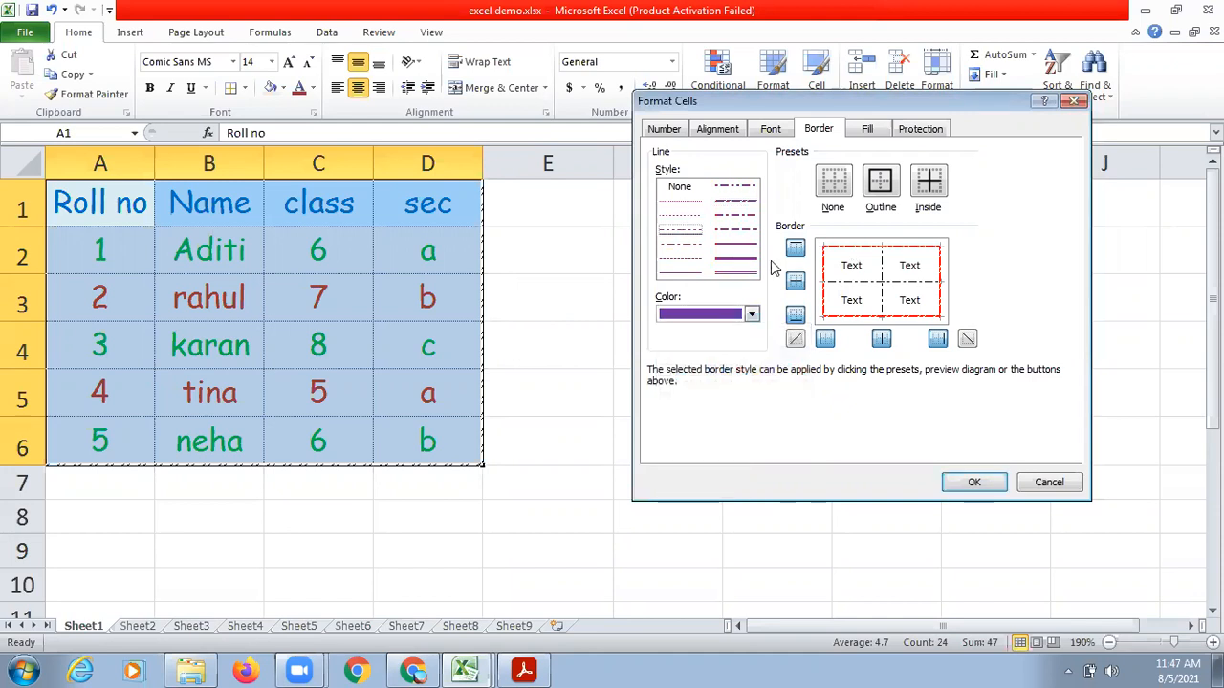
left_click(843, 283)
left_click(882, 272)
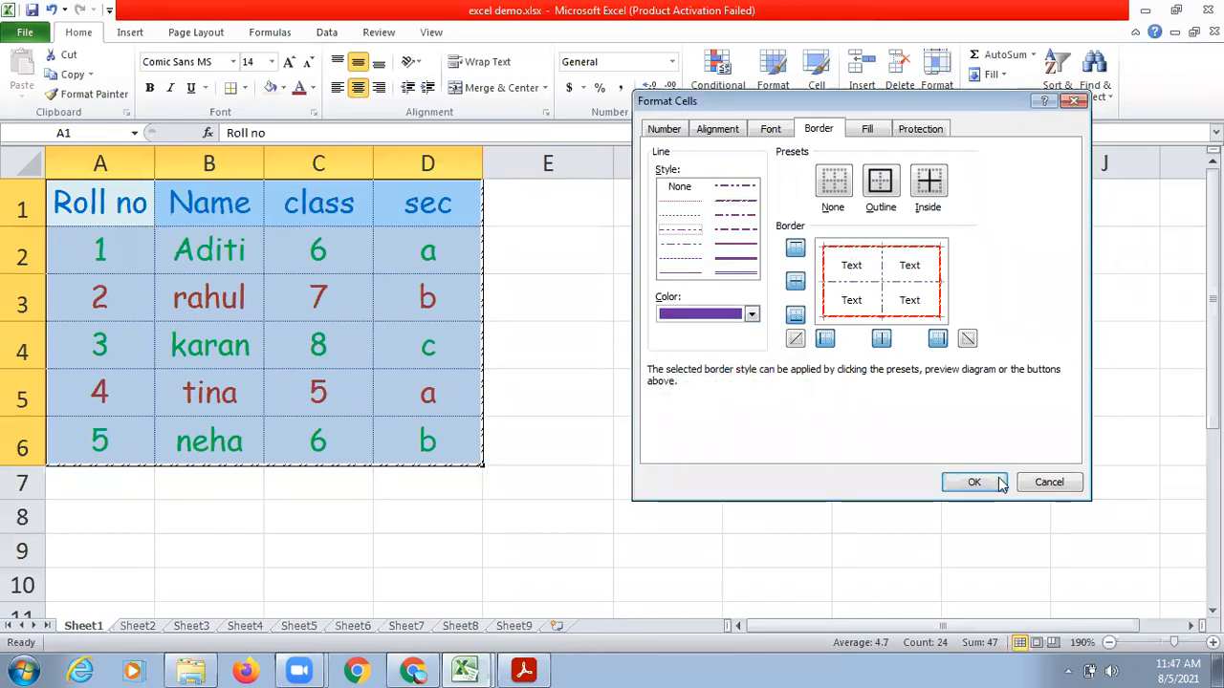
left_click(808, 410)
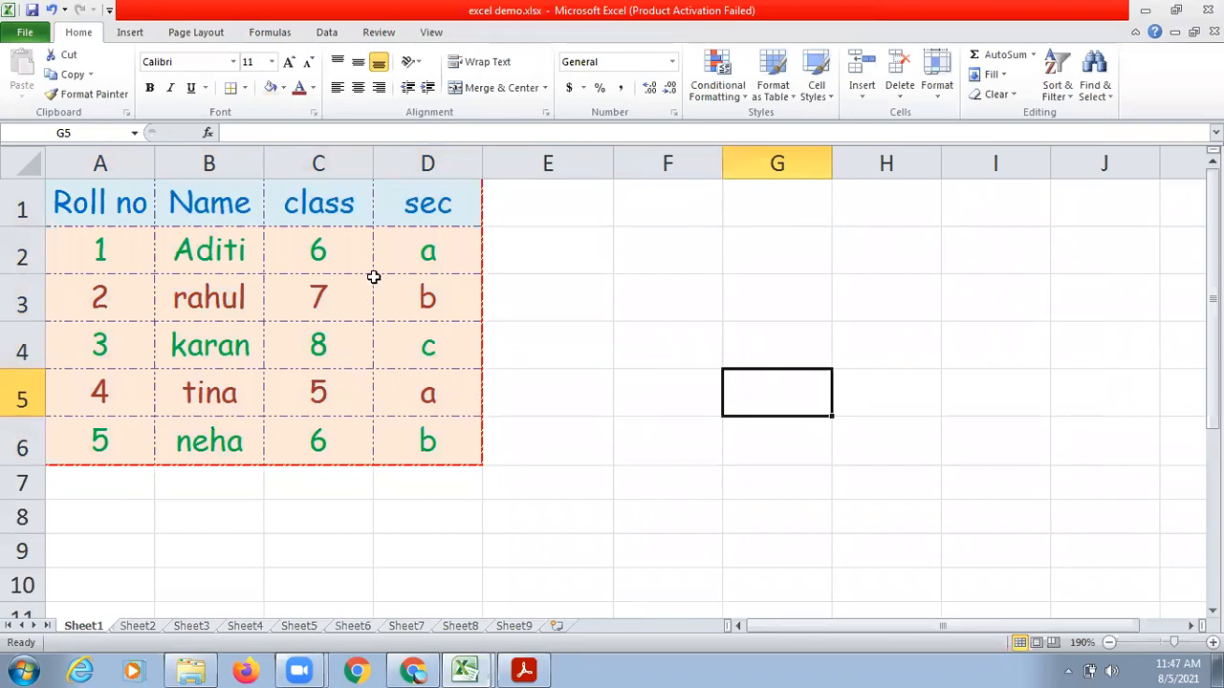
Move the formatted student table from A1:D6 so that it starts at cell C2.
left_click_drag(68, 202, 100, 250)
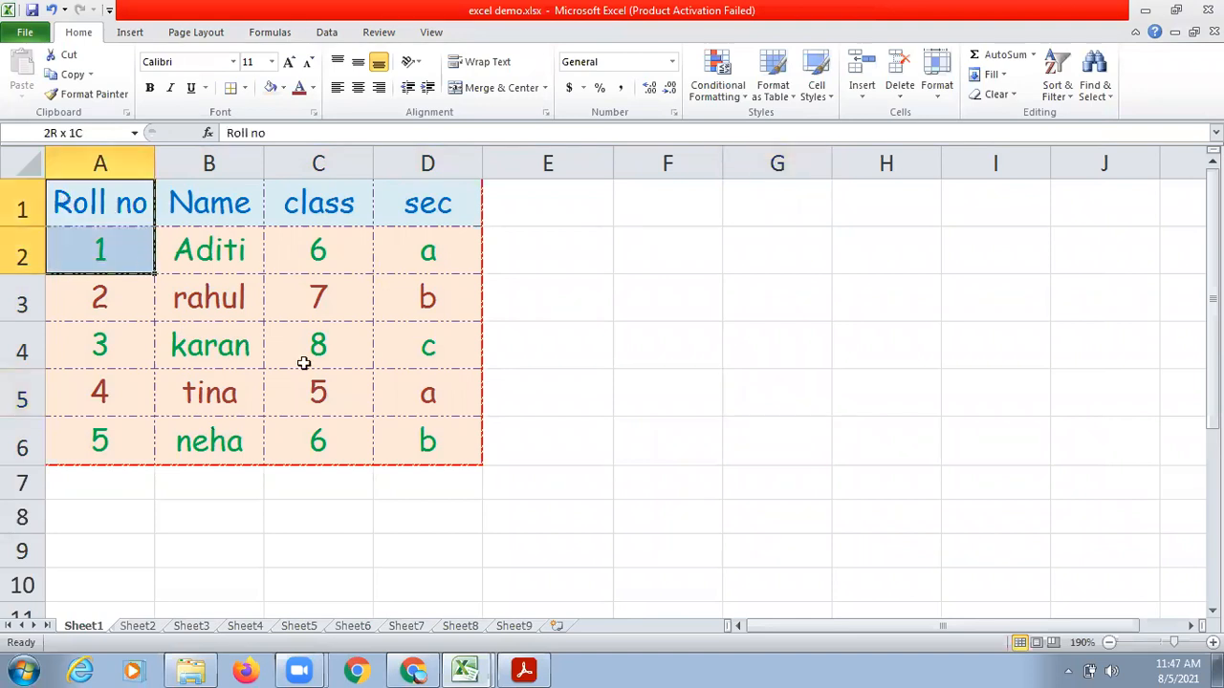
left_click_drag(304, 364, 446, 456)
key("ctrl+c")
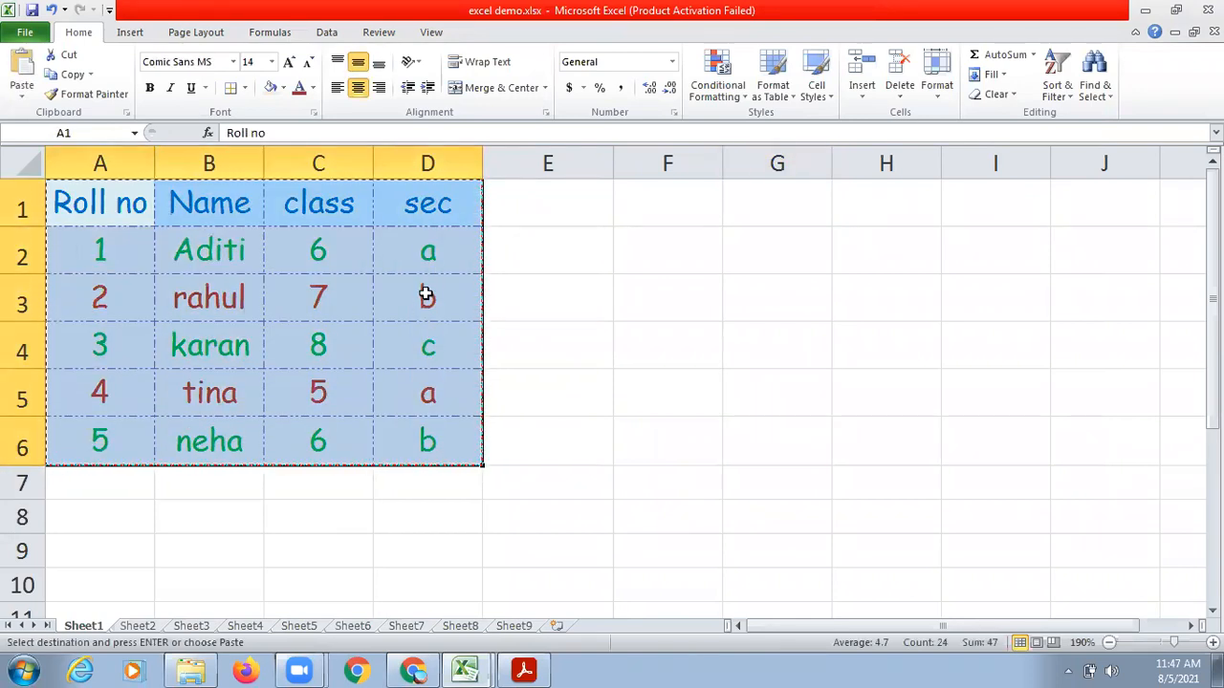
left_click(341, 251)
key("ctrl+v")
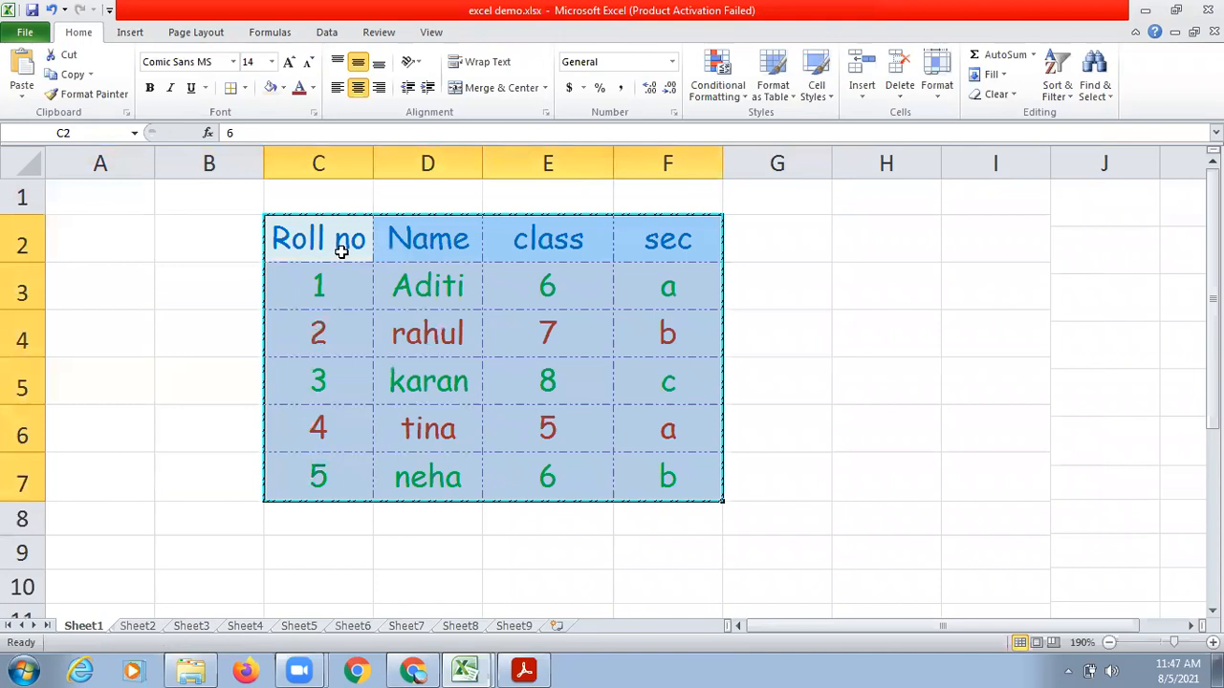
left_click(798, 293)
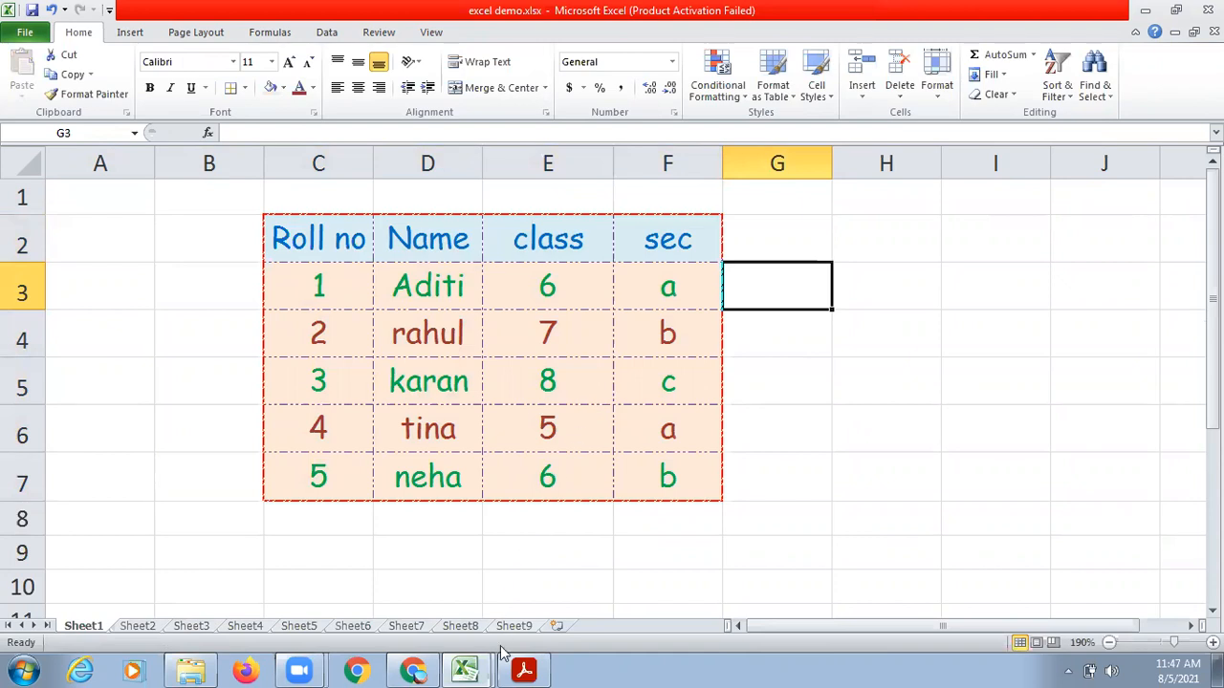
Switch to the Ch4 Introduction to MS Excel PDF in Acrobat Reader, mark Creating Borders and Align Cell Contents in the formatting list, and return to Excel.
left_click(528, 668)
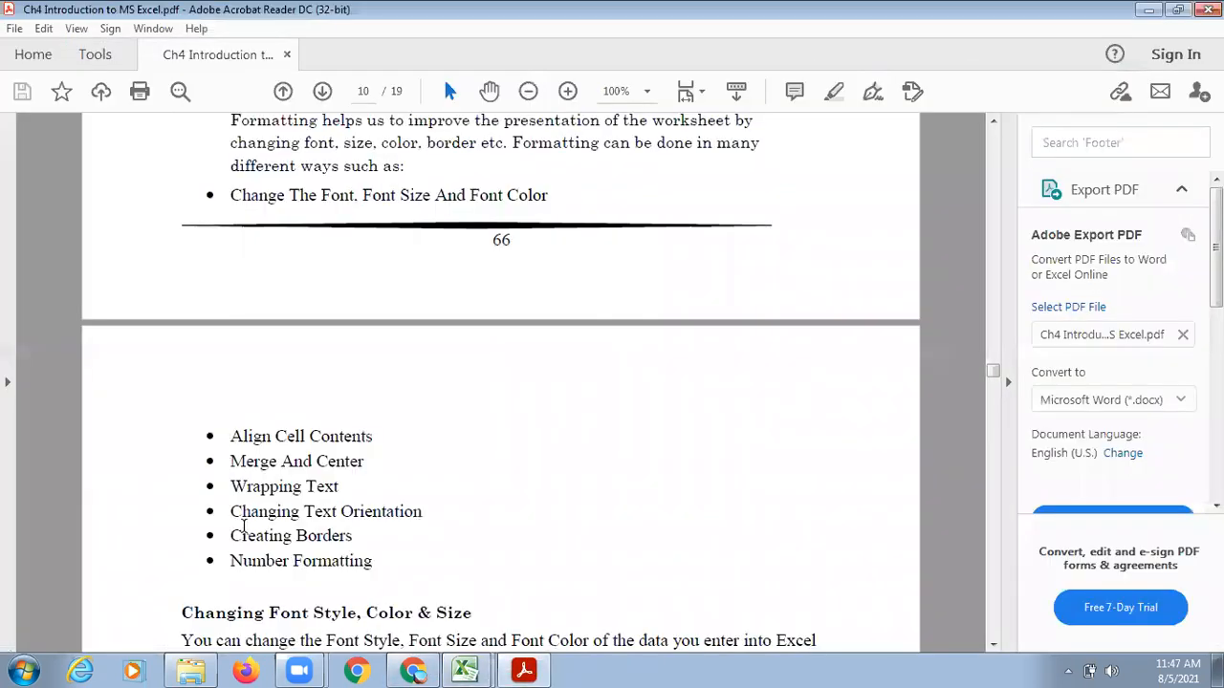
left_click_drag(232, 535, 356, 536)
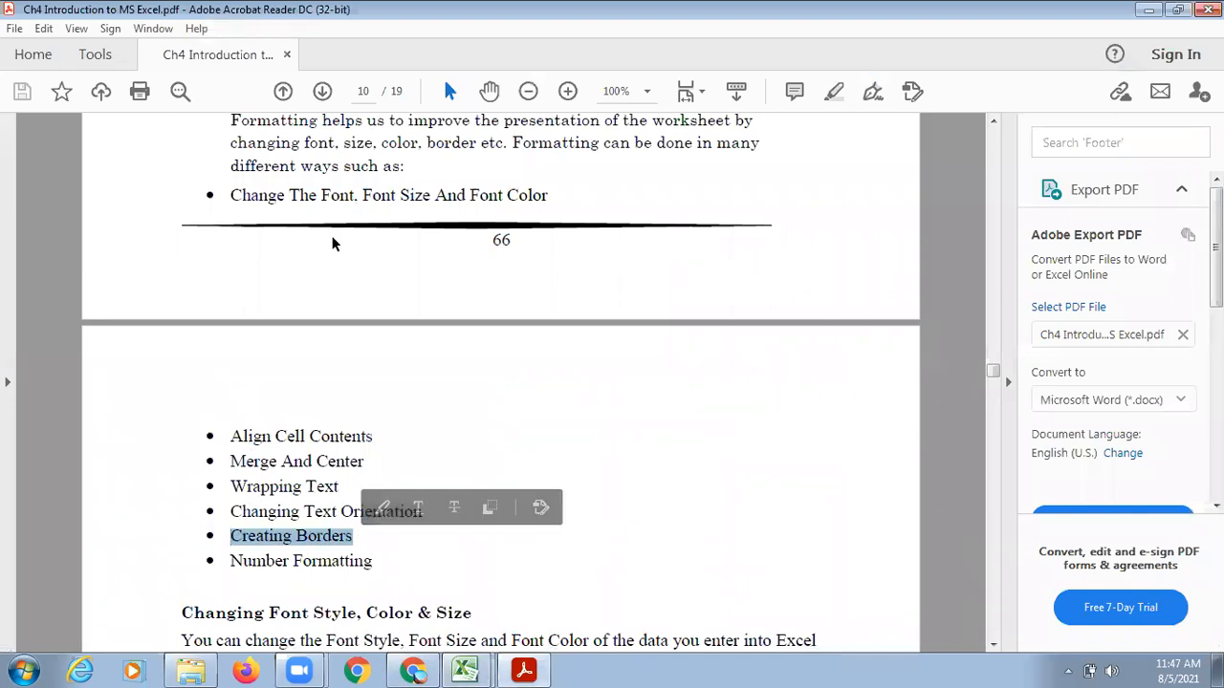
left_click_drag(226, 436, 377, 439)
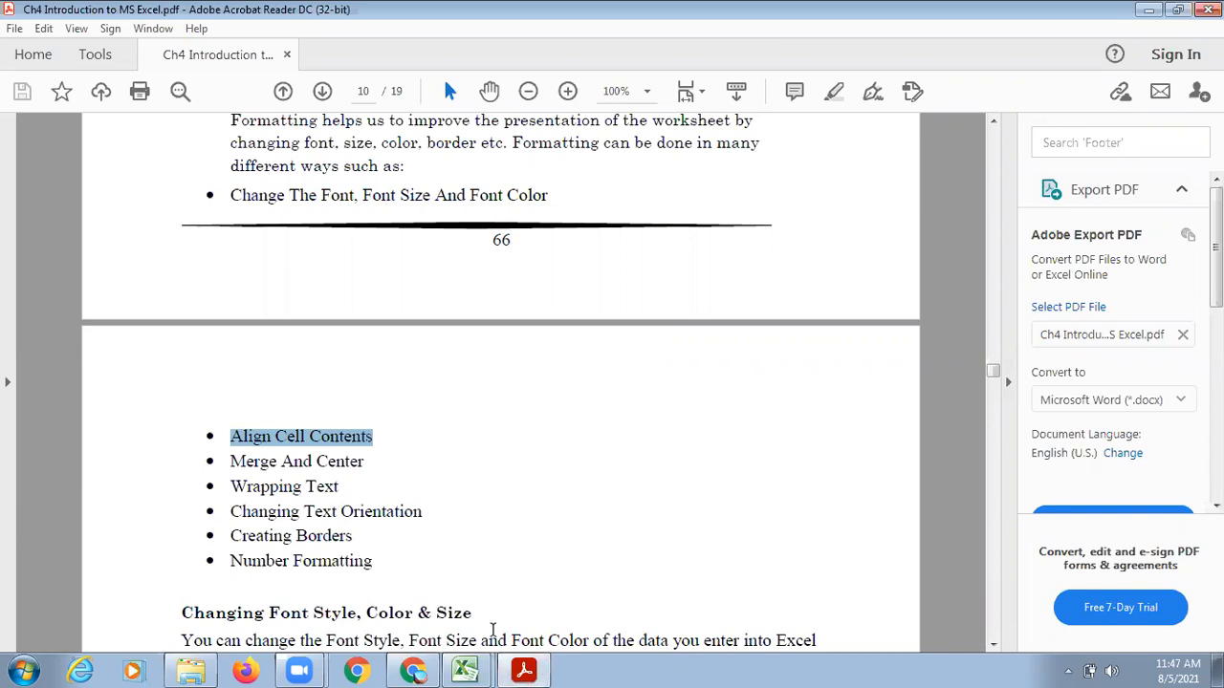
left_click(524, 671)
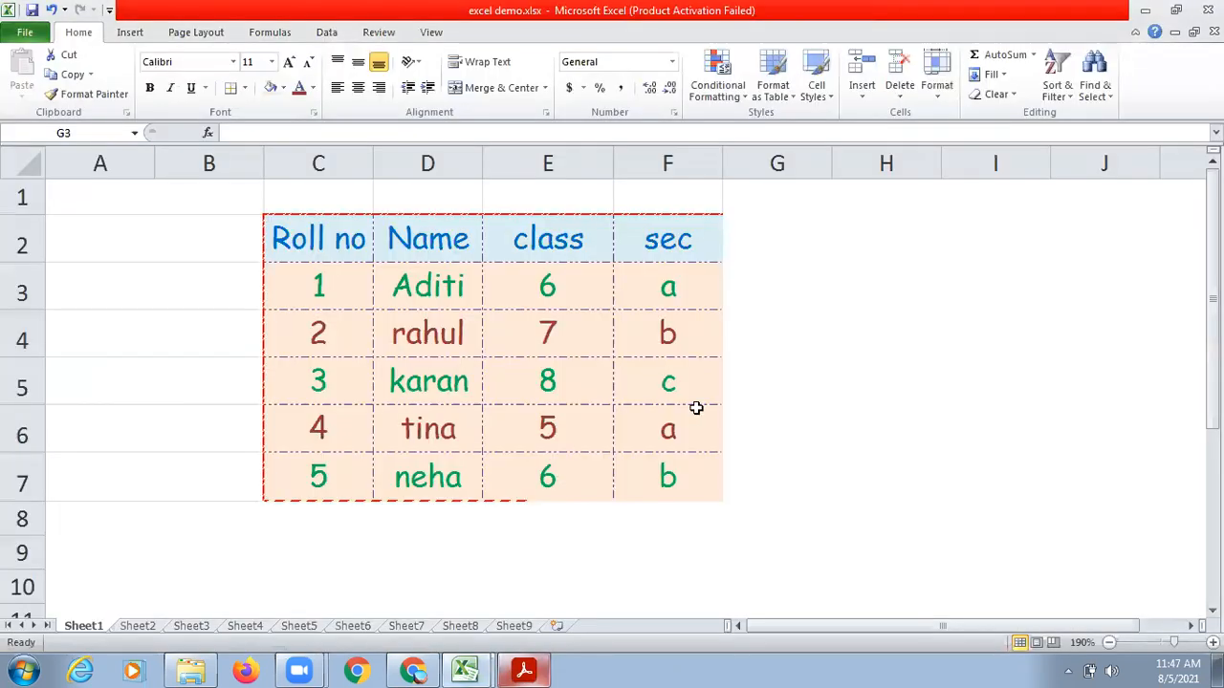
Merge and center cells C1:F1 above the student table.
left_click(819, 384)
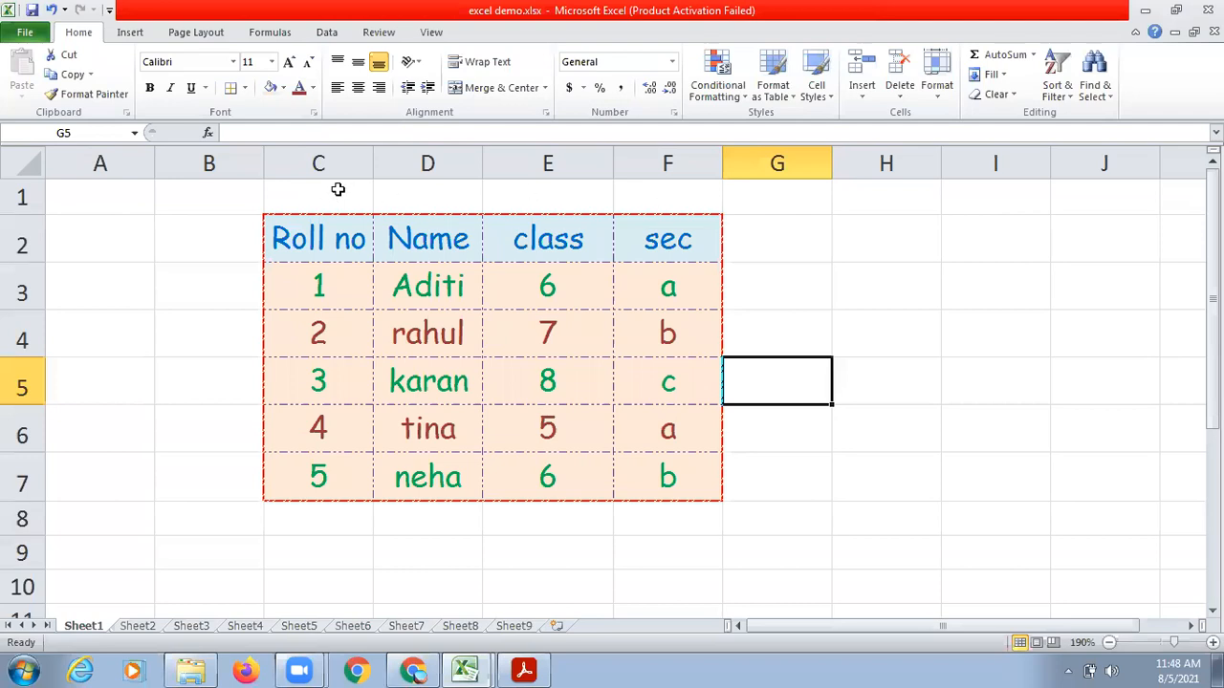
left_click_drag(337, 189, 630, 204)
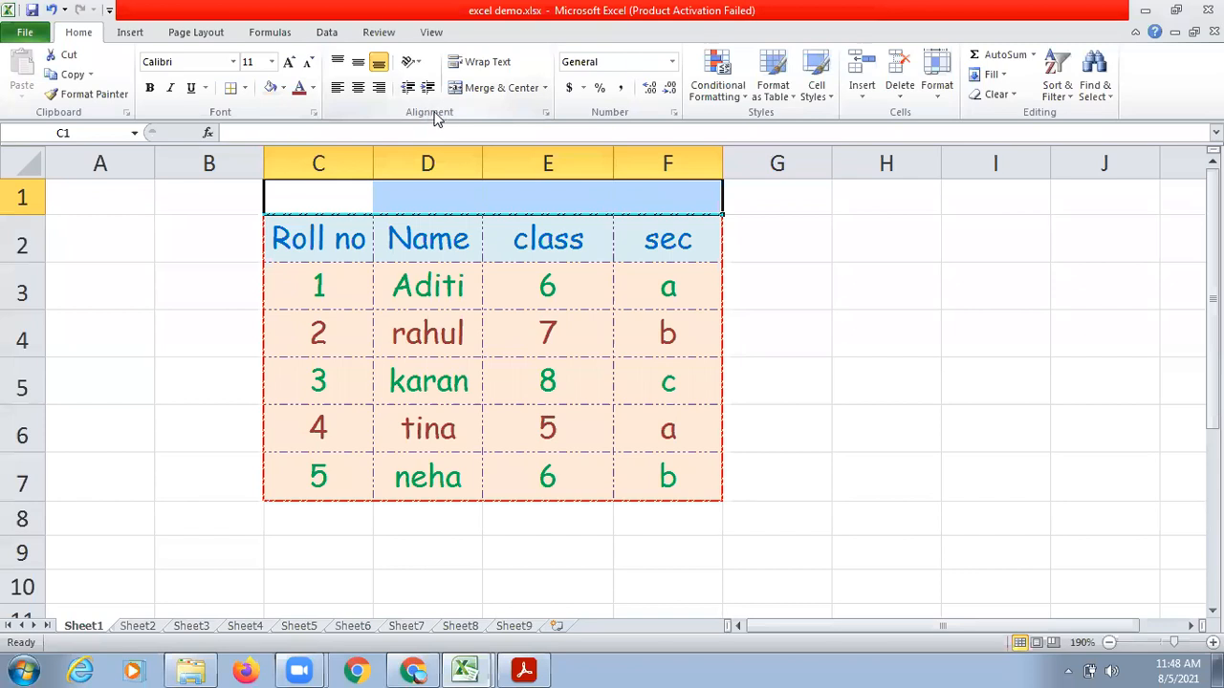
left_click(496, 88)
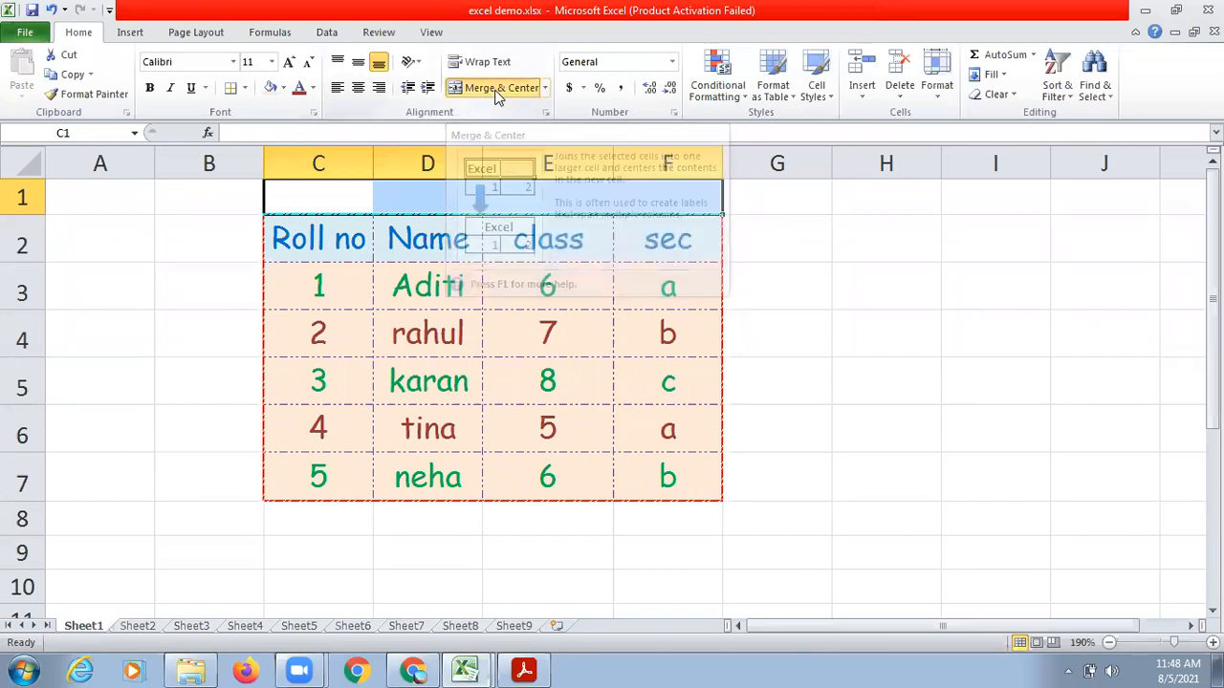
left_click(865, 263)
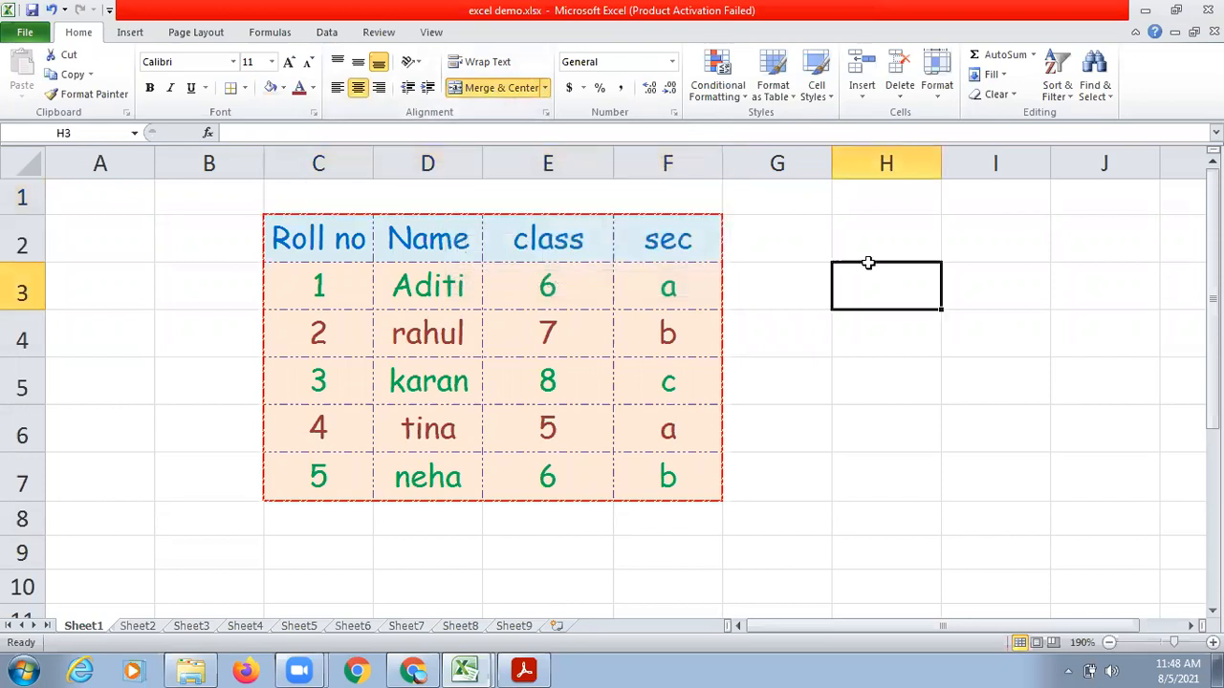
Enter the title "Sports List" in the merged cell above the table.
left_click(609, 204)
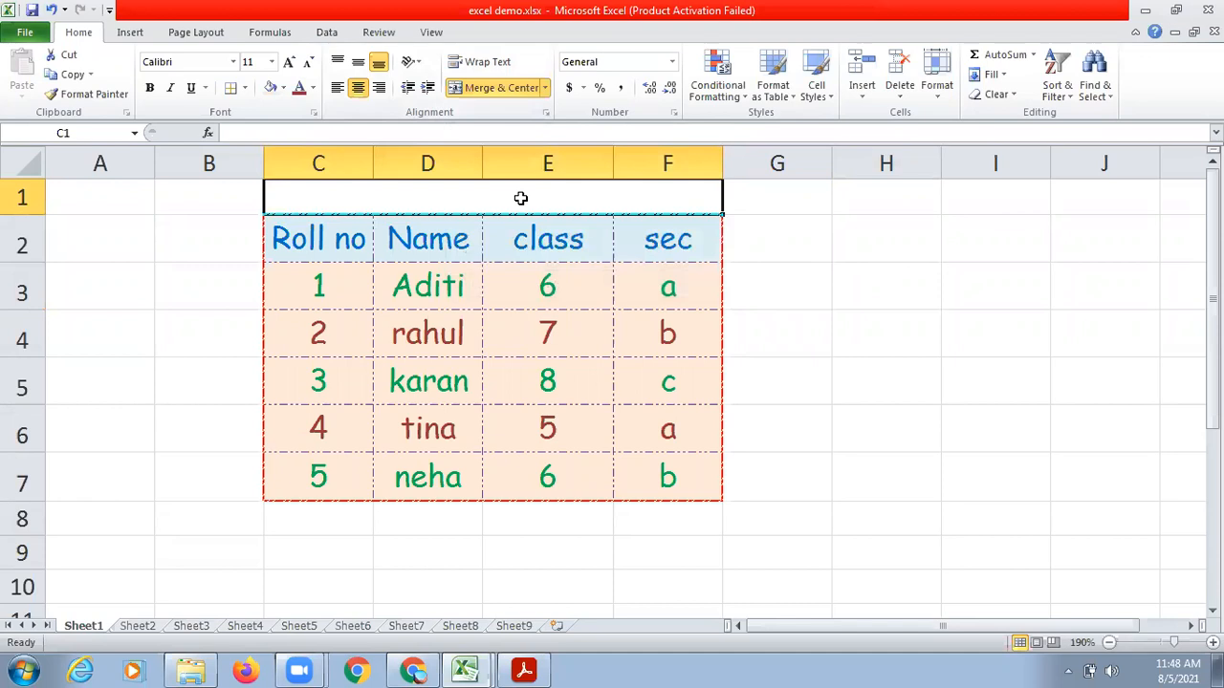
type("S")
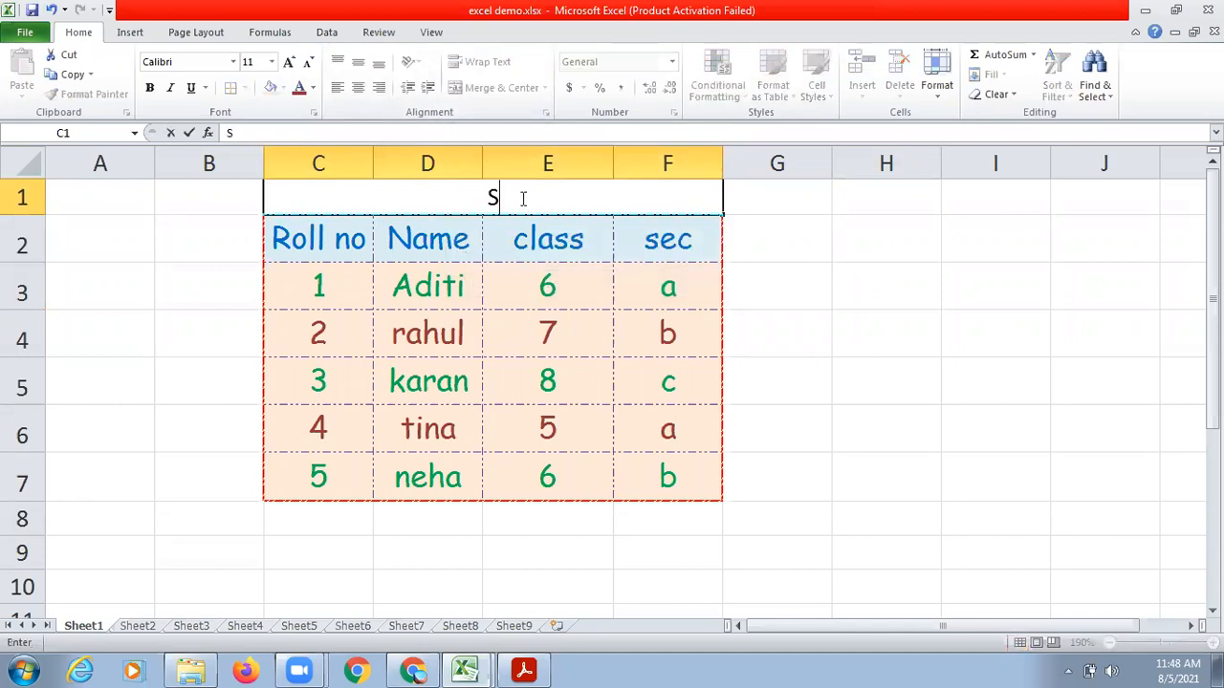
type("ports List")
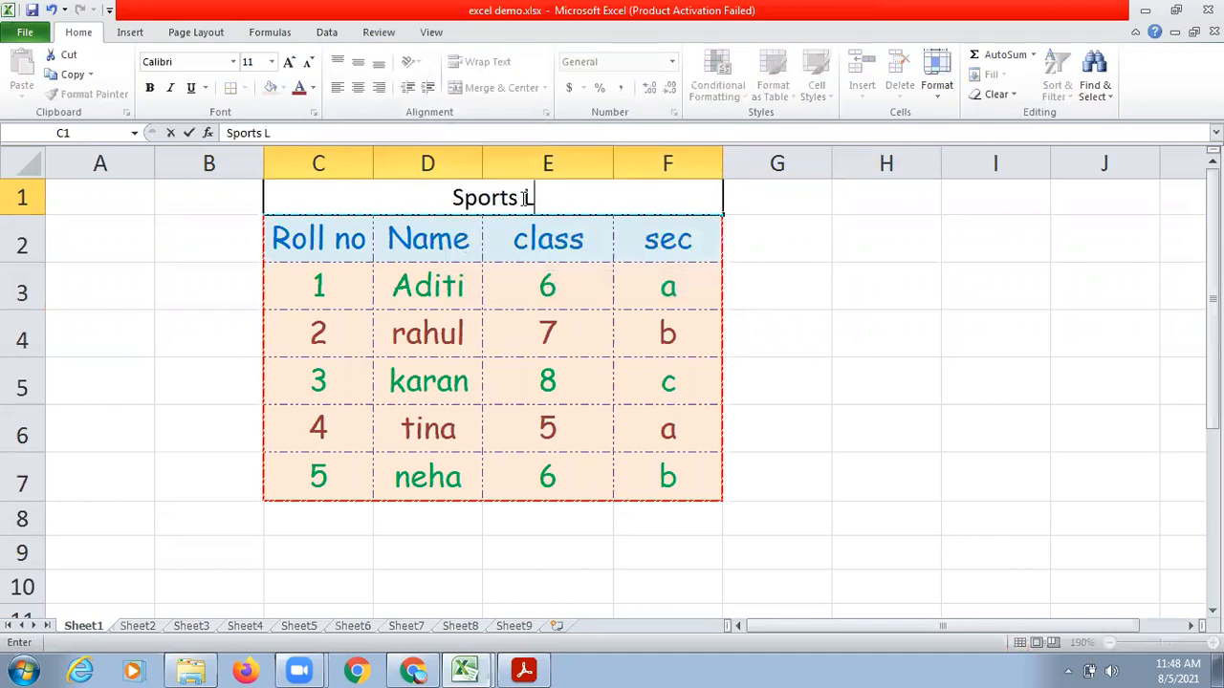
left_click(904, 341)
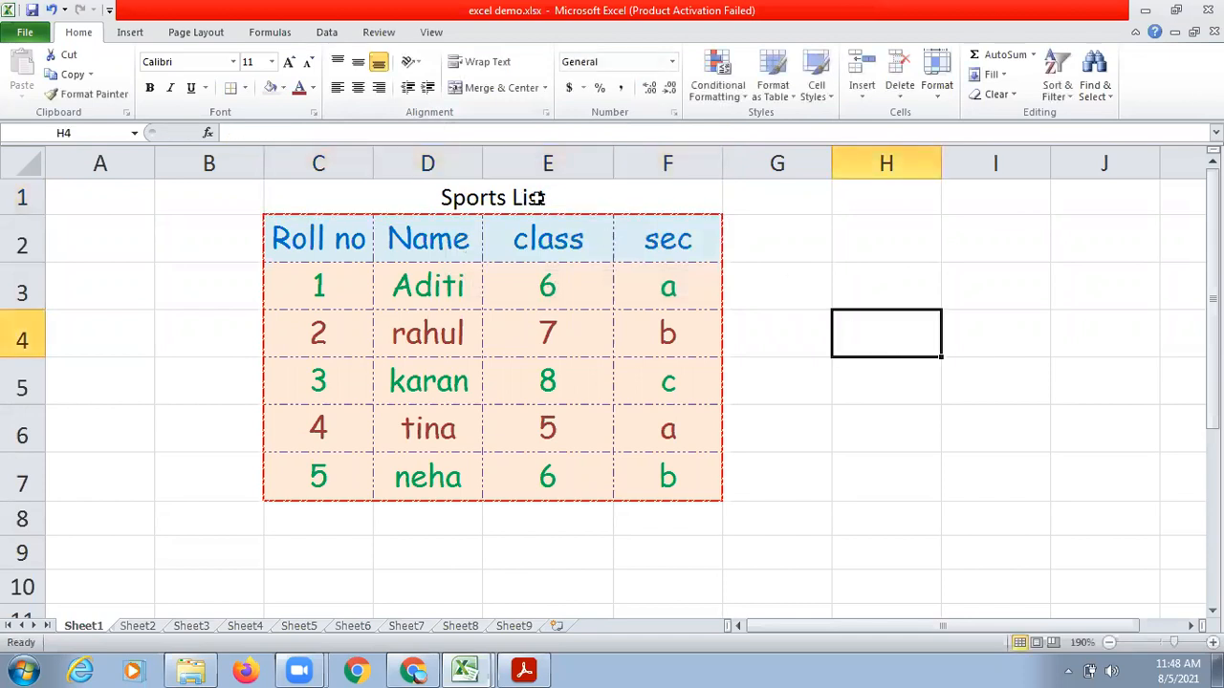
left_click(463, 198)
left_click(832, 364)
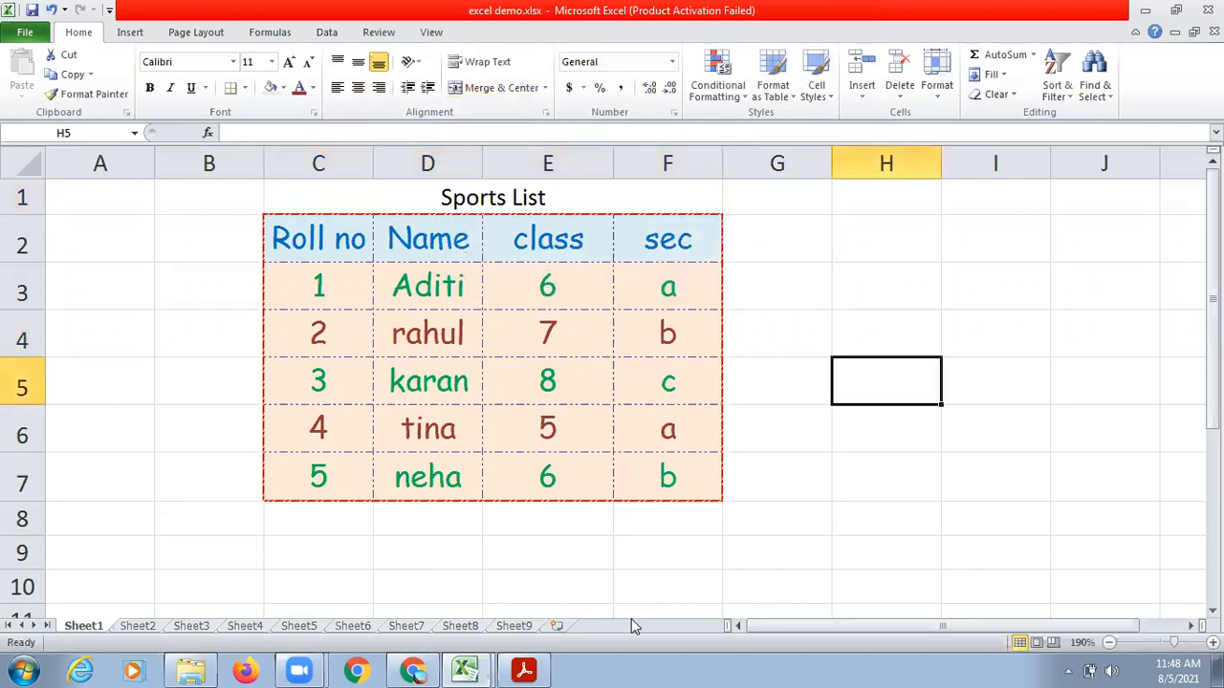
Check the PDF's formatting list, return to Excel and append surnames to the first two students' names in D3 and D4.
left_click(524, 669)
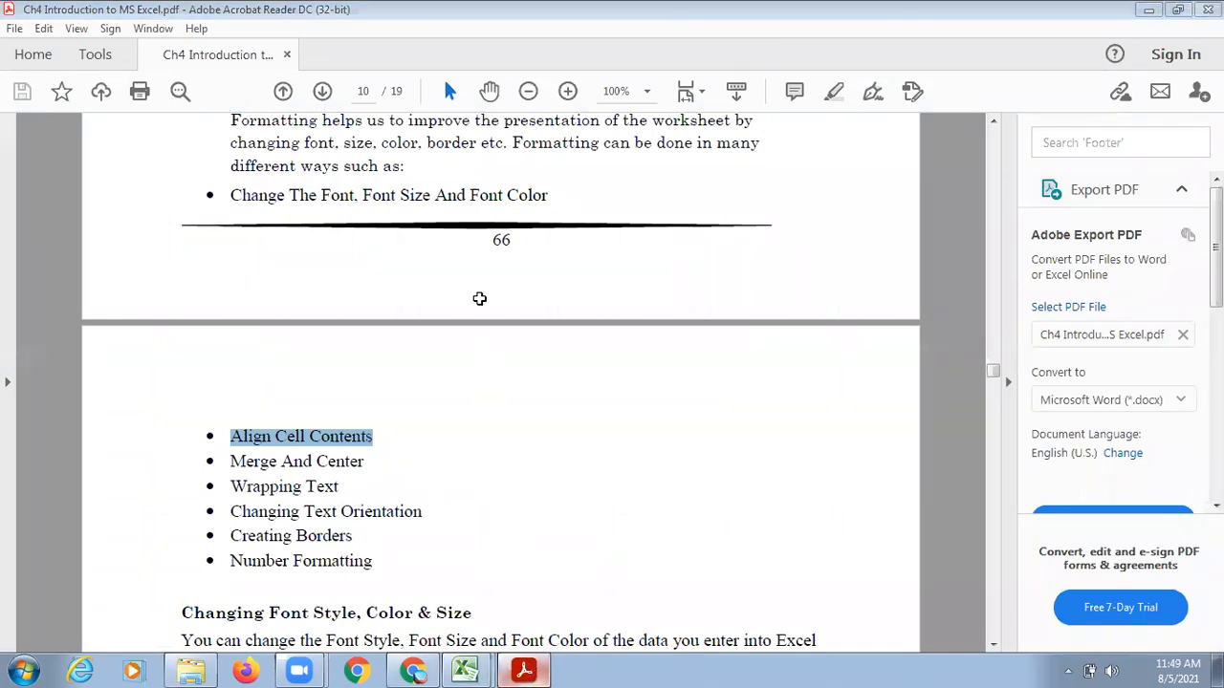
key("alt+Tab")
double_click(471, 285)
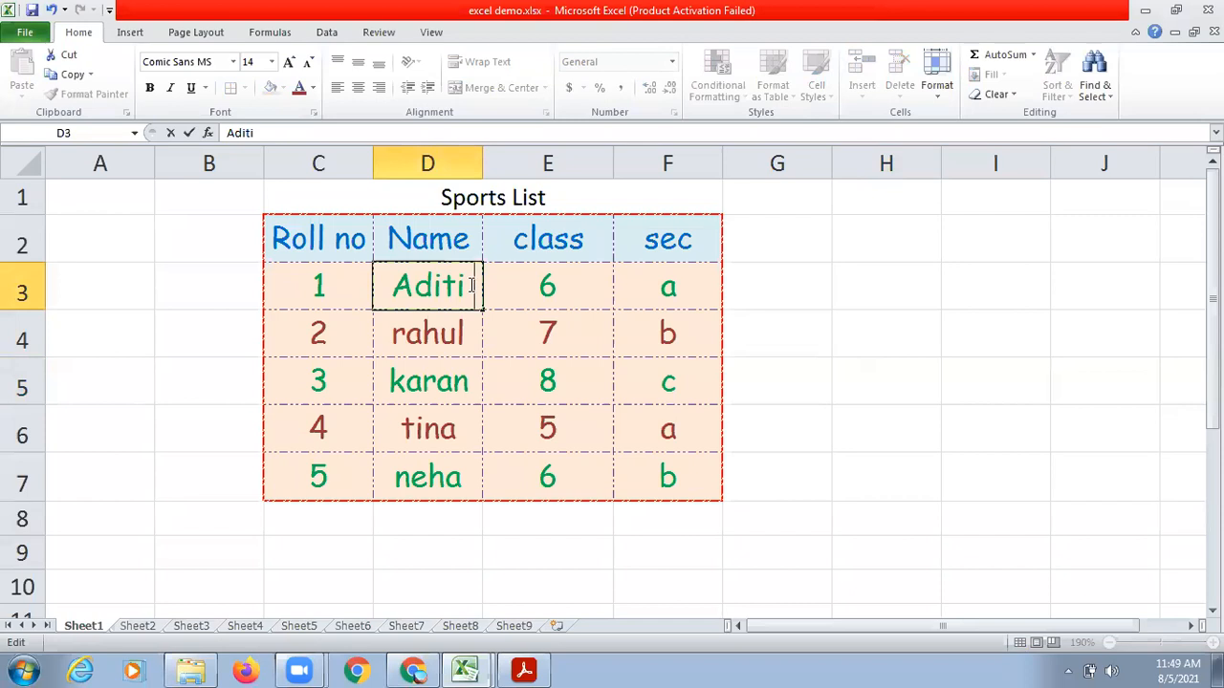
type("Kumari")
key("Return")
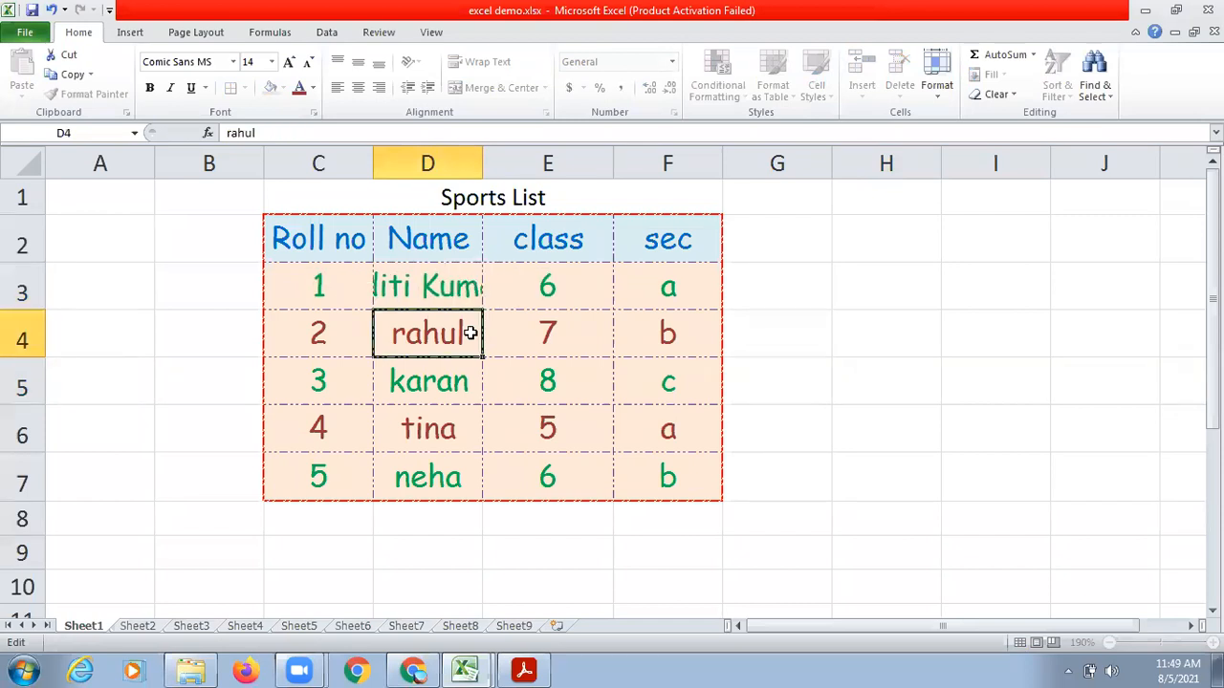
double_click(476, 335)
type("Verma")
key("Return")
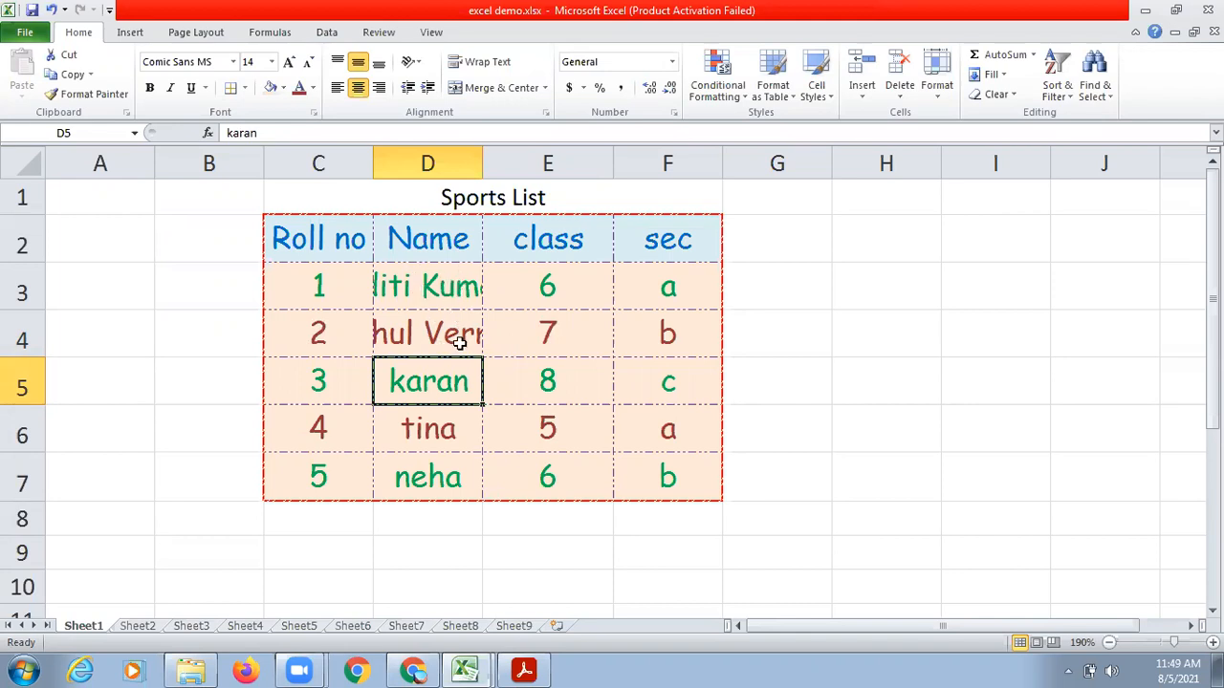
Try wrapping the text of the two full names in D3:D4.
left_click(414, 287)
left_click(431, 159)
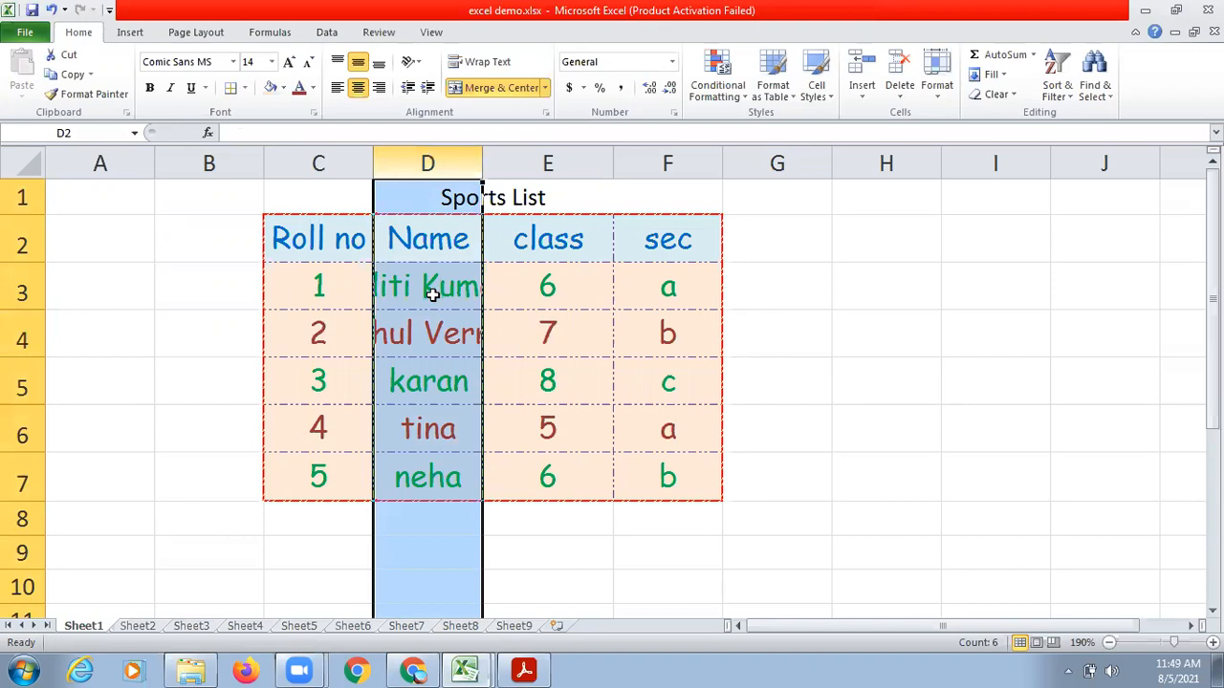
left_click_drag(433, 295, 434, 331)
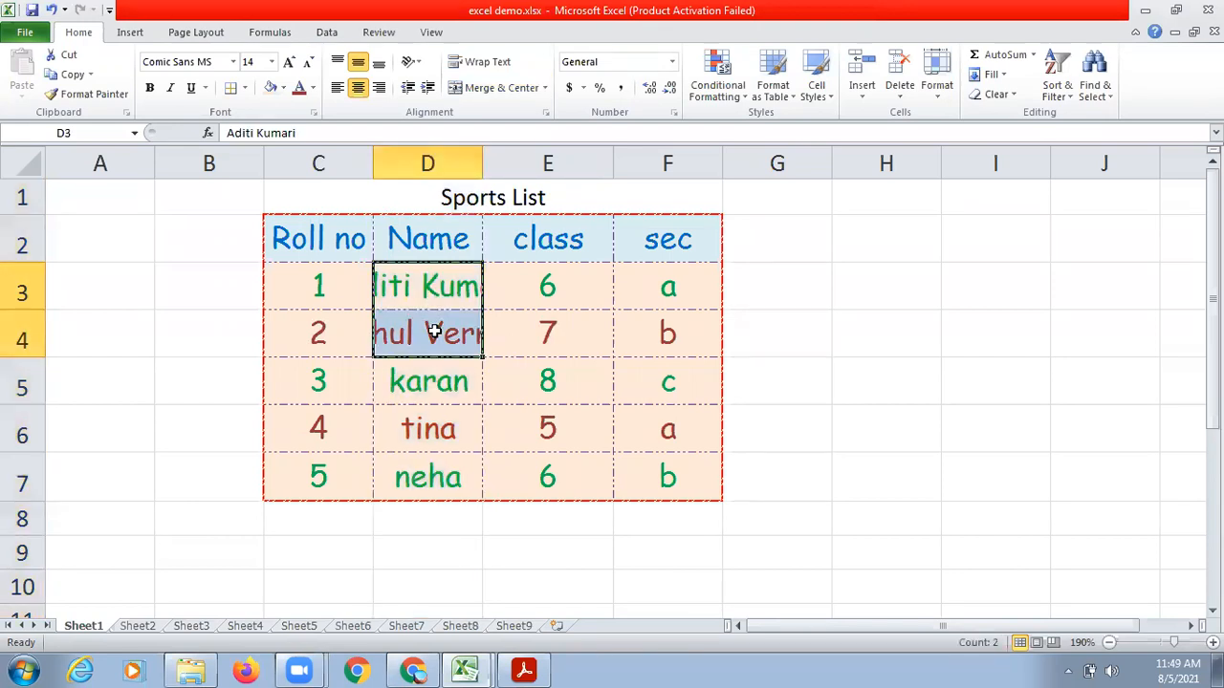
left_click(488, 63)
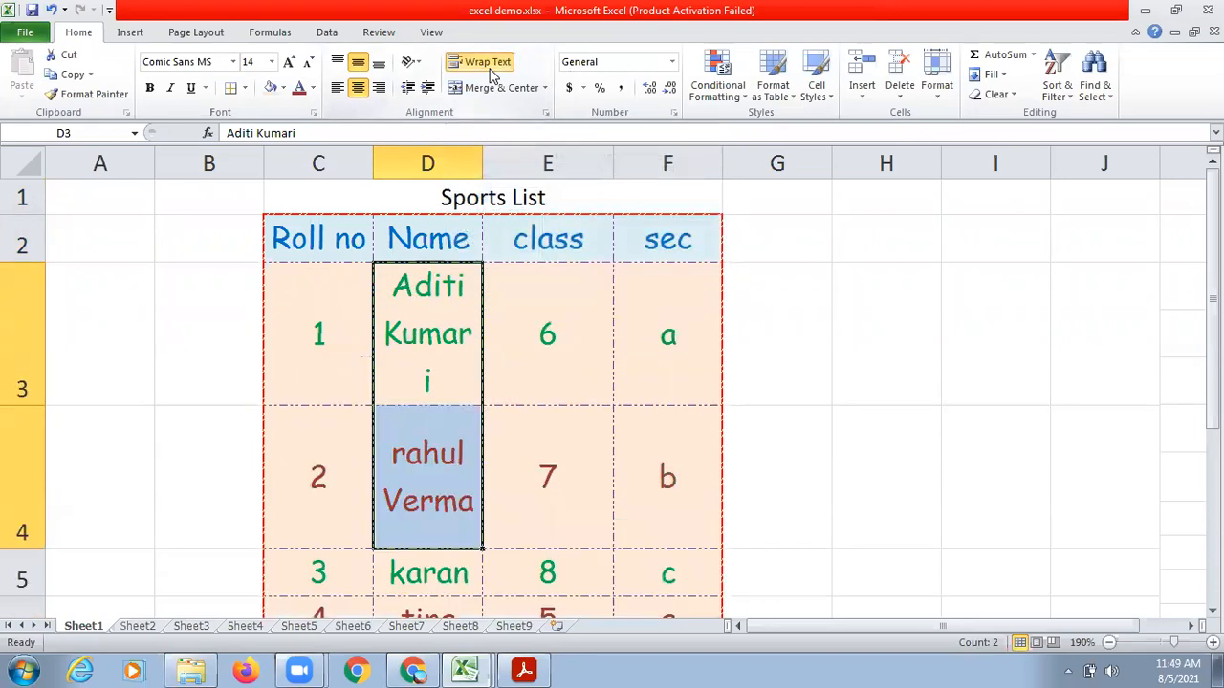
left_click(862, 378)
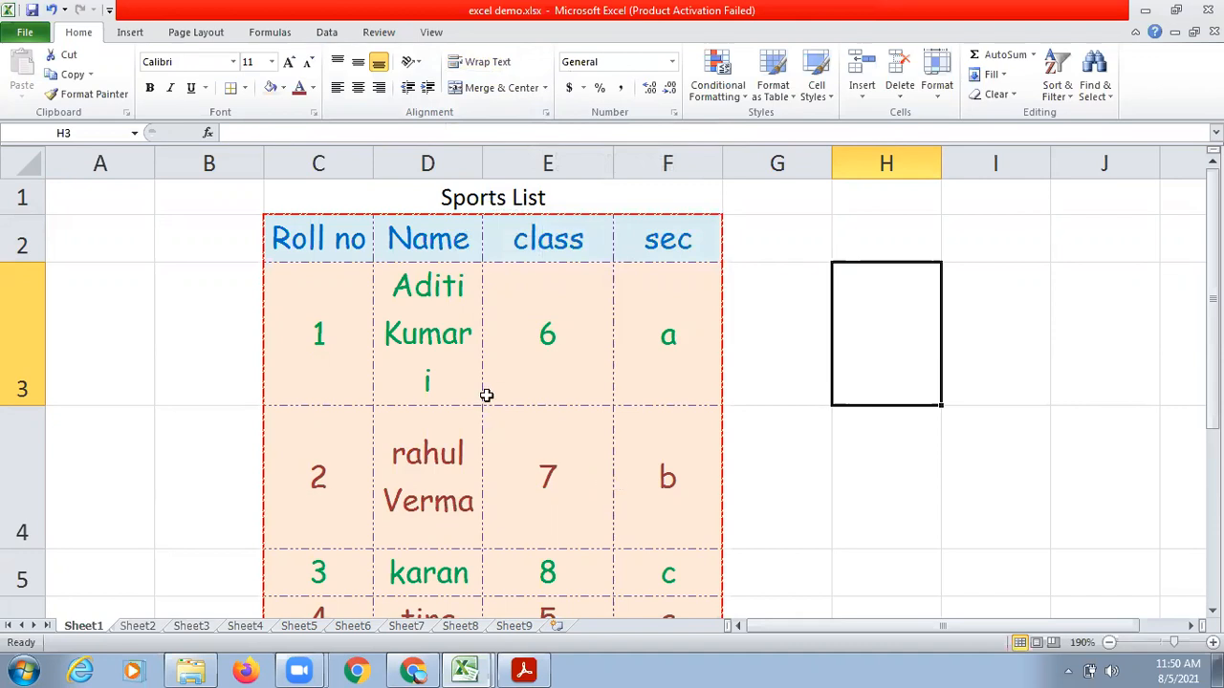
key("ctrl+z")
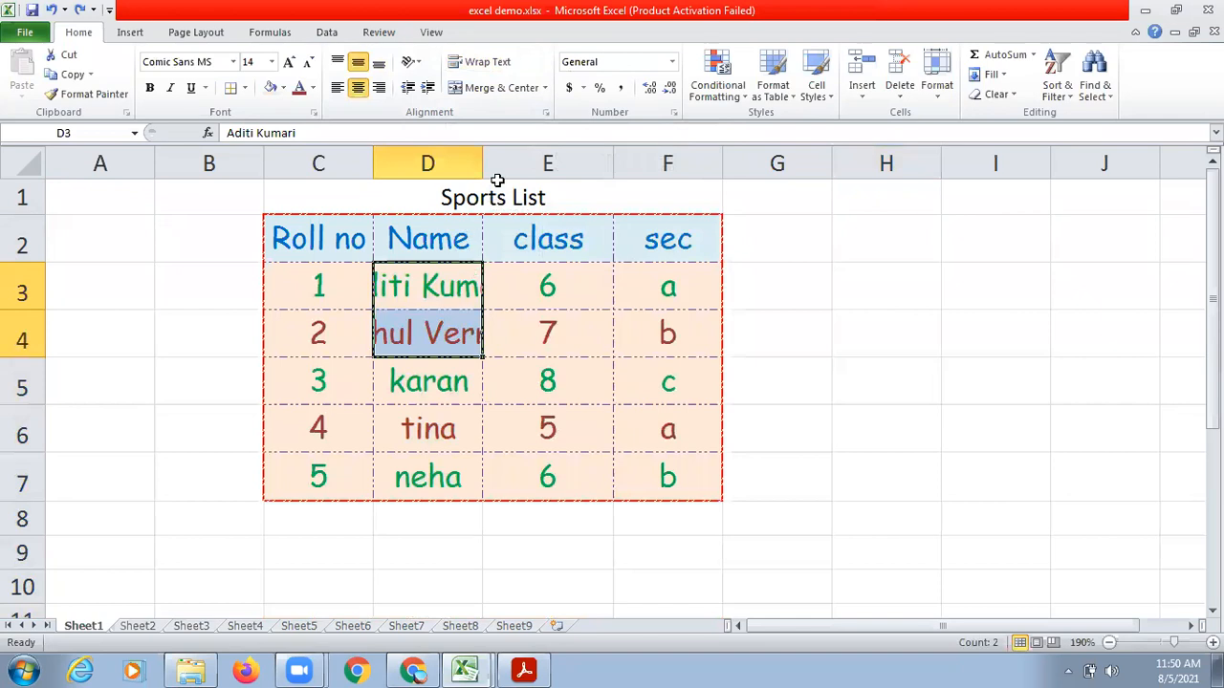
Widen column D slightly and apply Wrap Text to the whole column.
left_click_drag(484, 163, 500, 162)
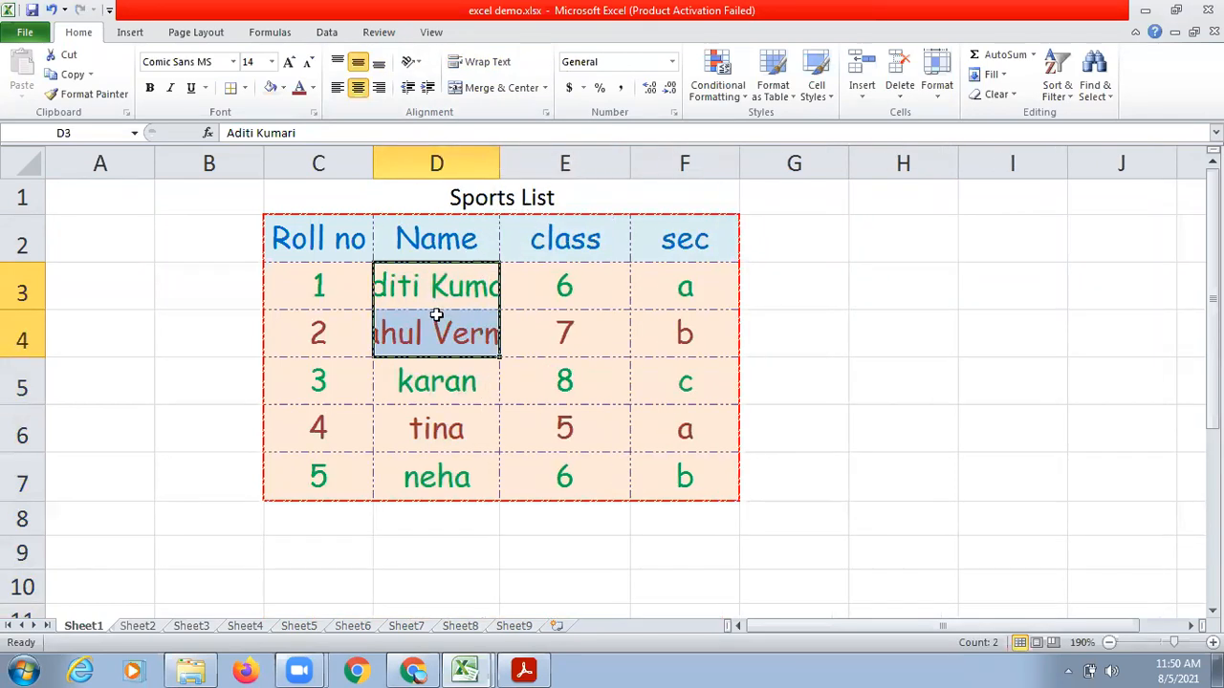
left_click(430, 156)
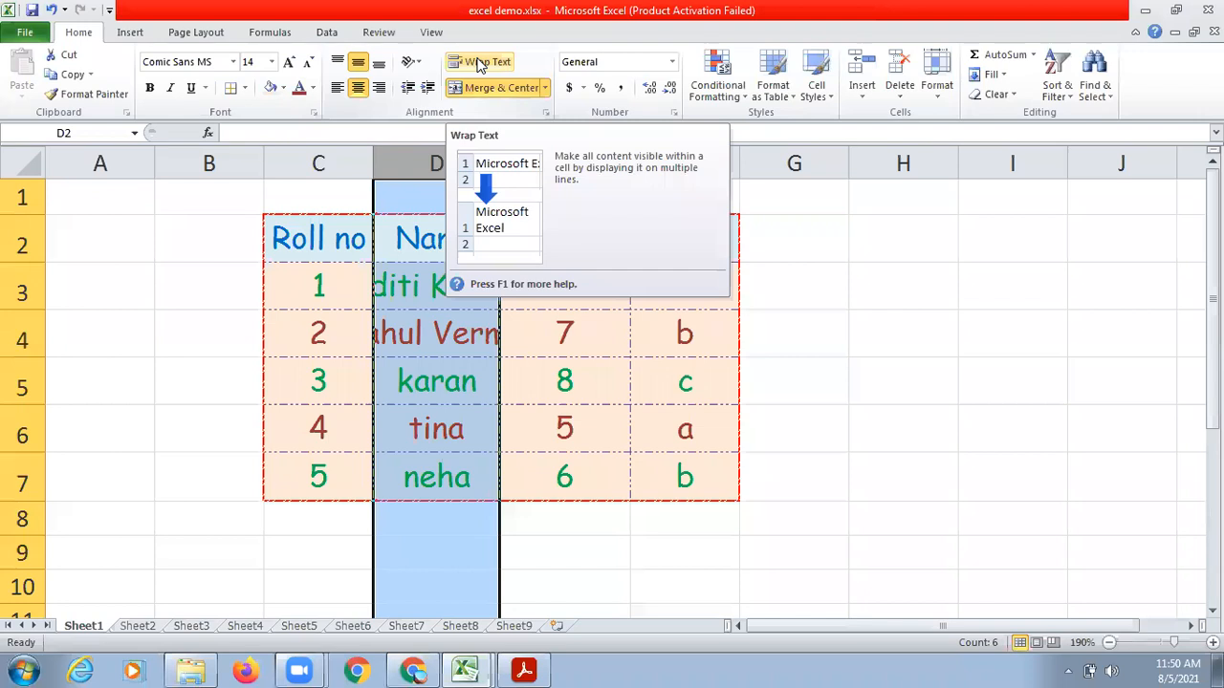
left_click(478, 62)
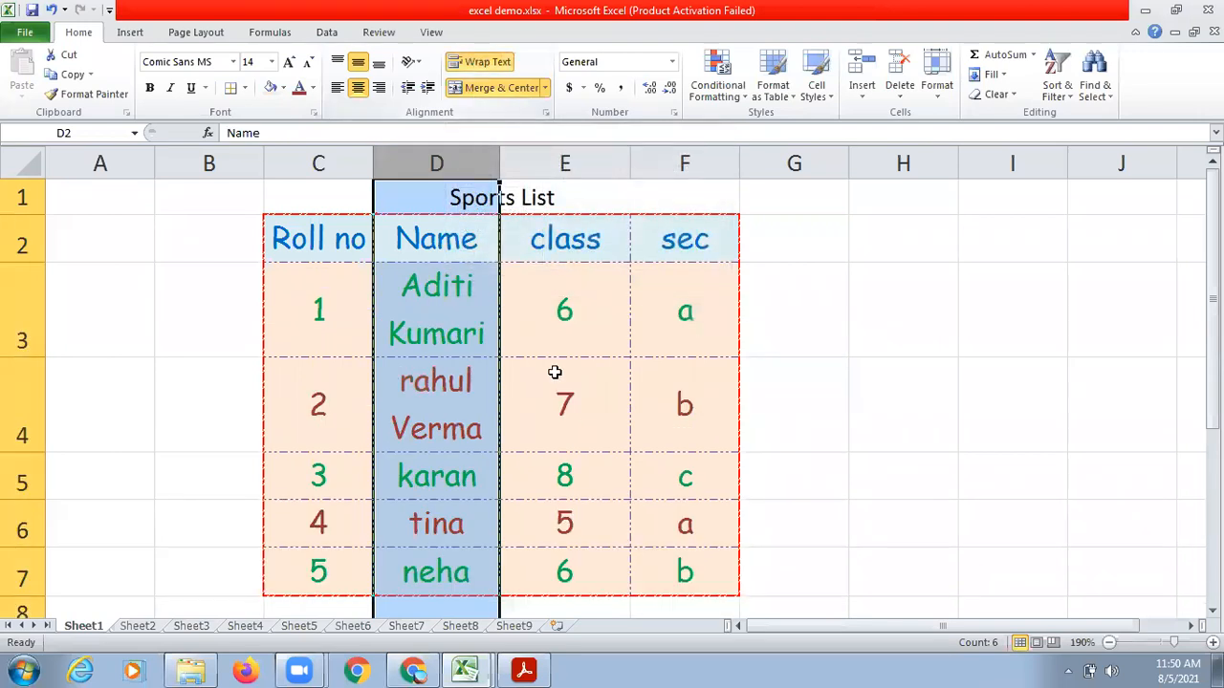
left_click(556, 373)
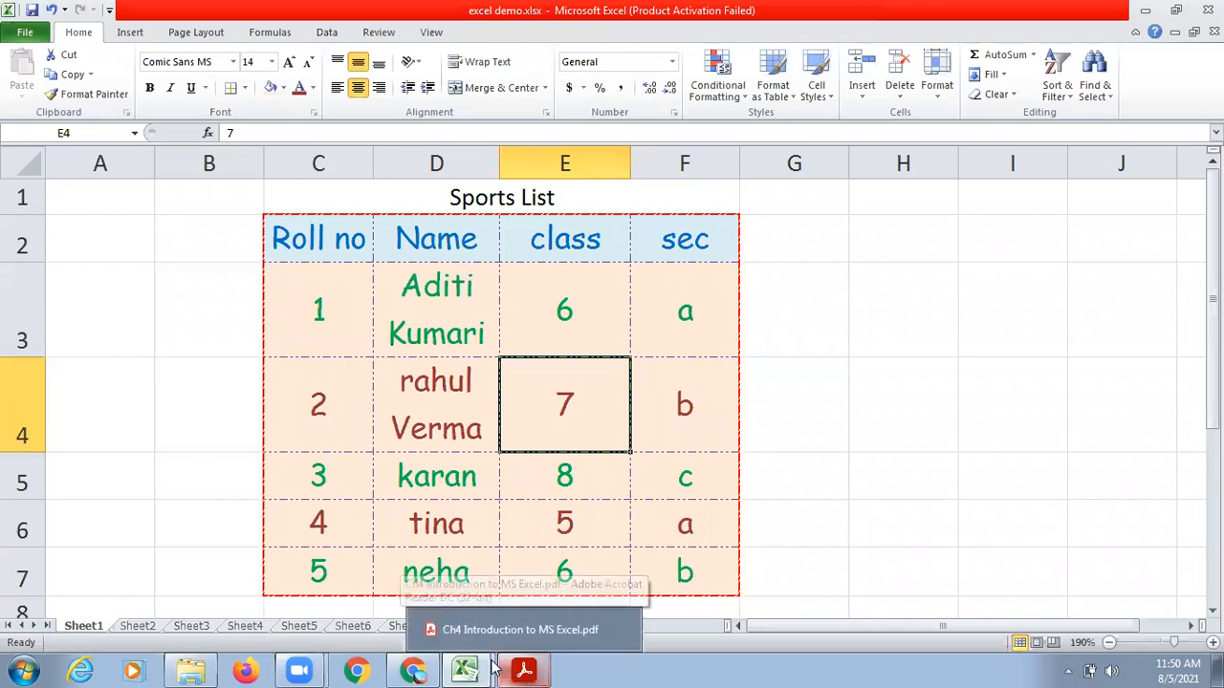
Switch to the Ch4 Introduction to MS Excel PDF, point out Merge And Center in the formatting list, and return to Excel.
left_click(522, 669)
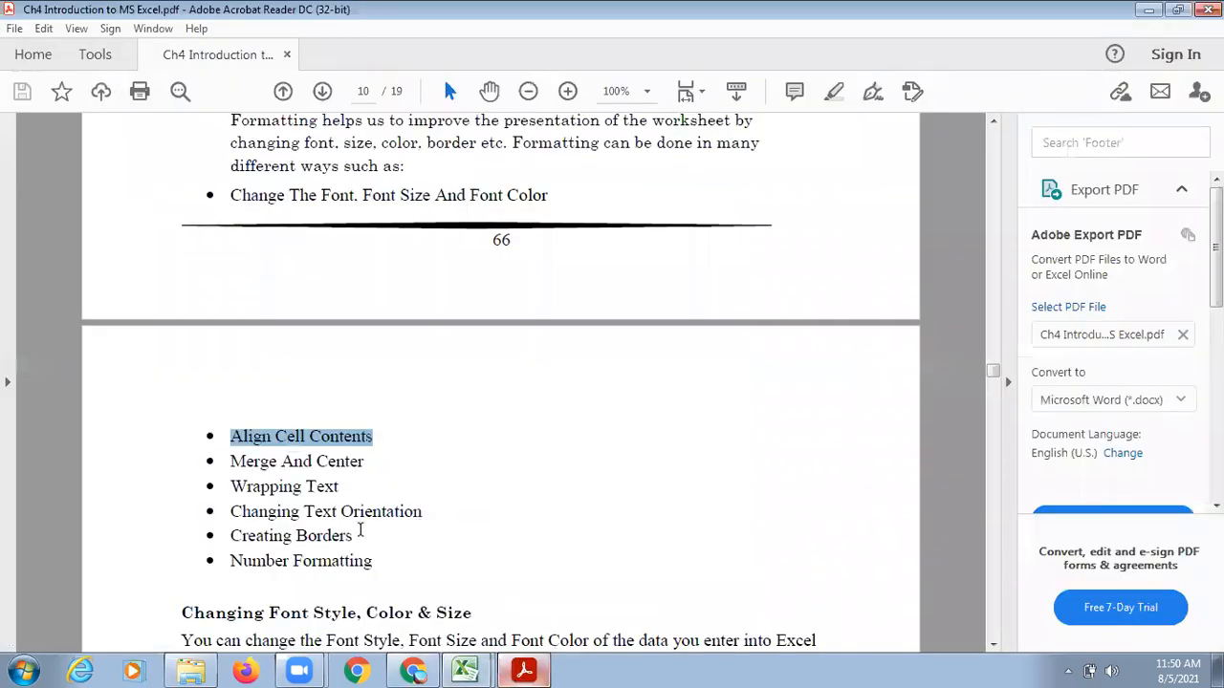
left_click_drag(233, 460, 374, 455)
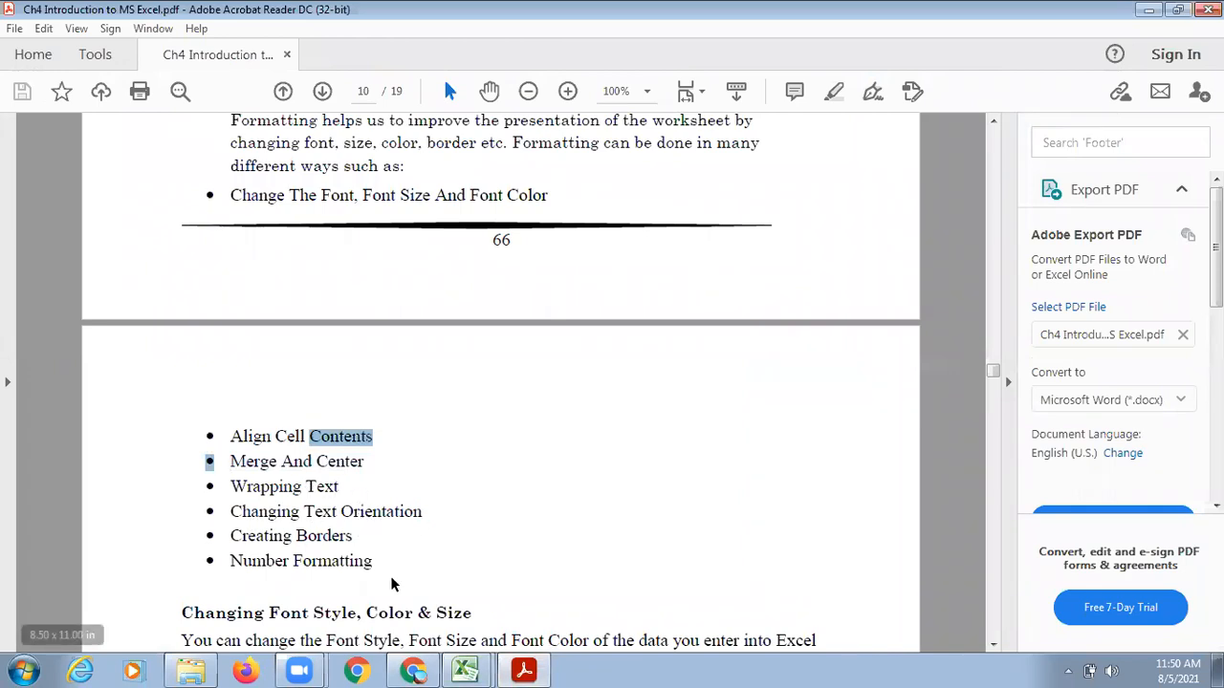
left_click(540, 667)
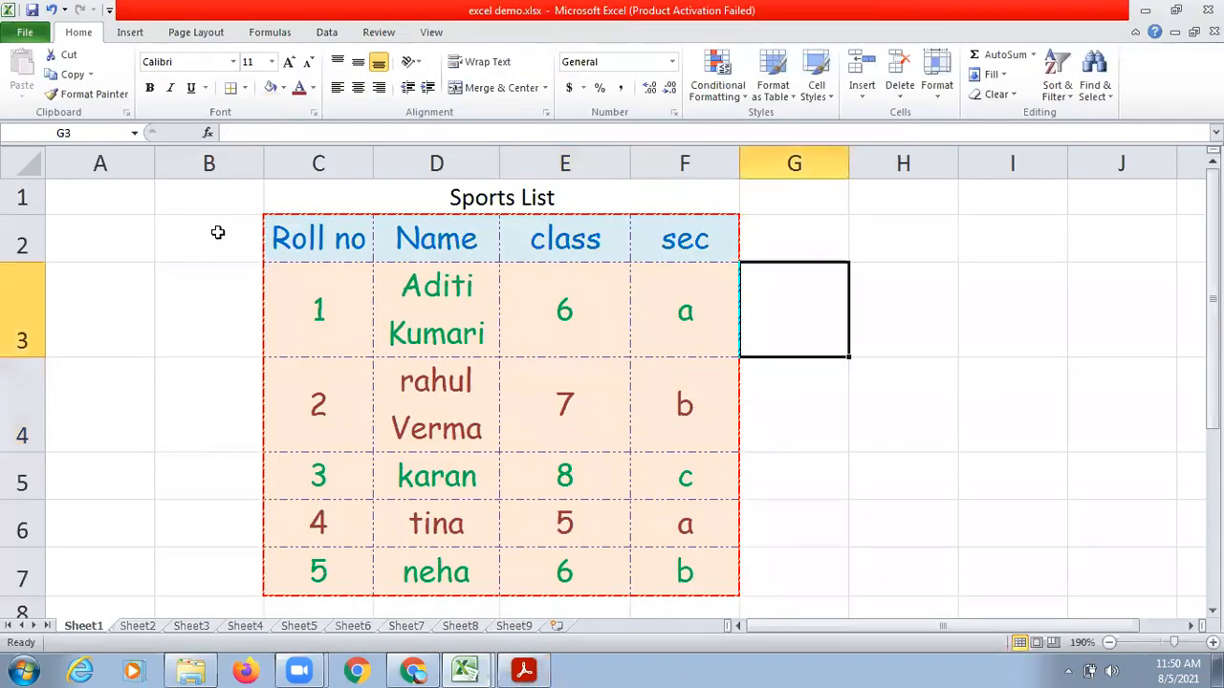
Merge and center the cells B2:B7 beside the student table and enter Term1 in the merged cell.
left_click_drag(218, 232, 213, 501)
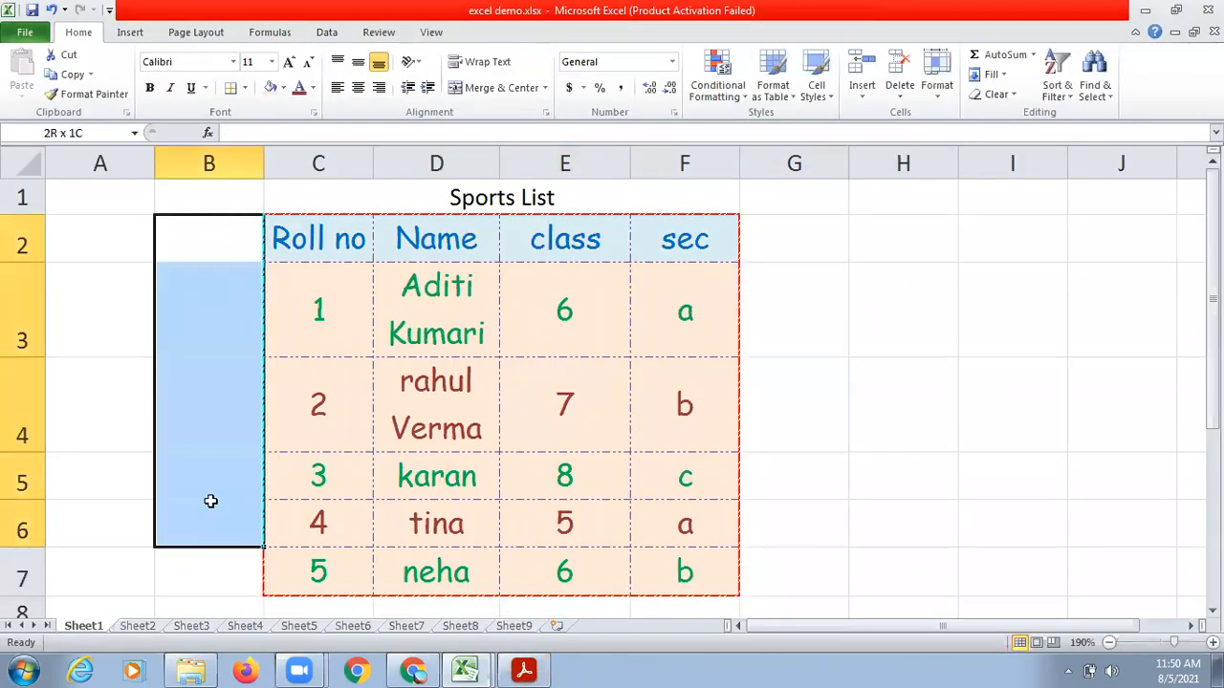
key("shift+Right")
key("shift+Down")
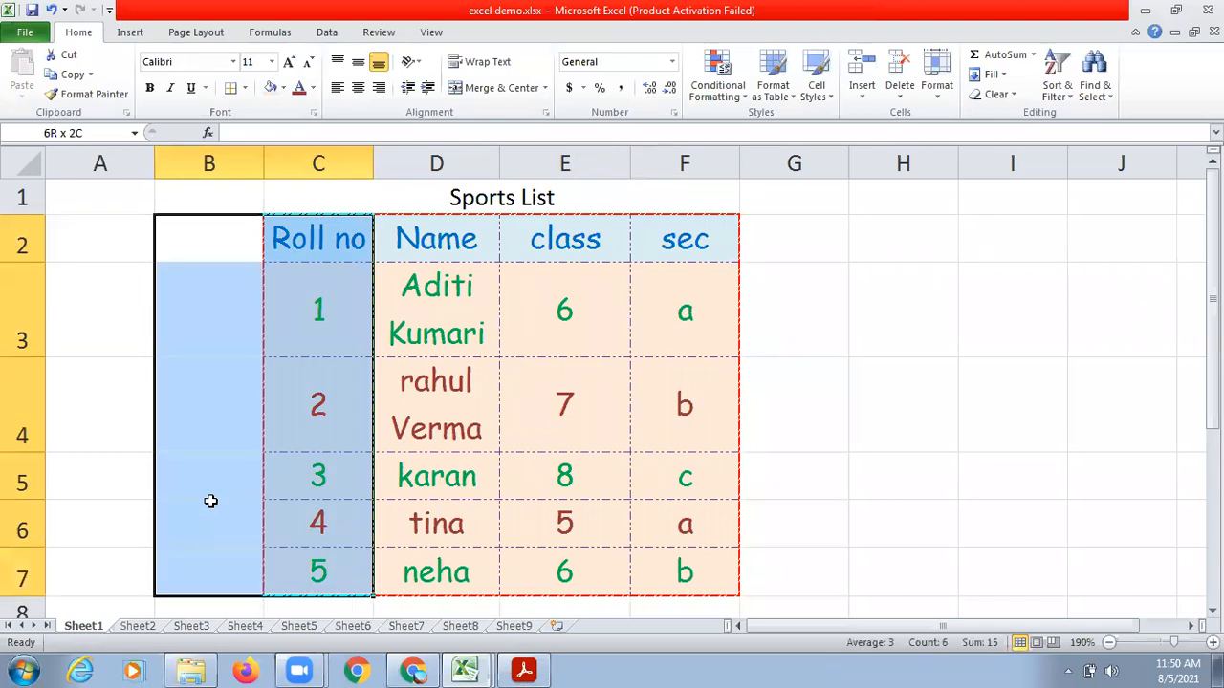
key("shift+Left")
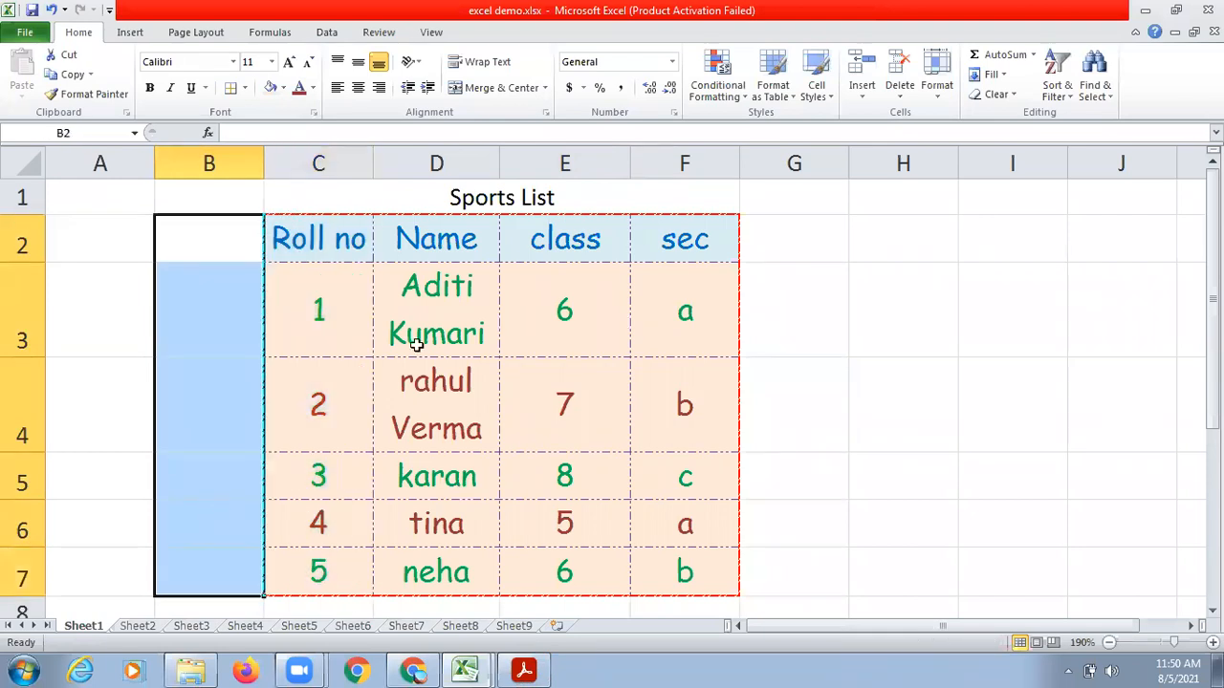
left_click(498, 80)
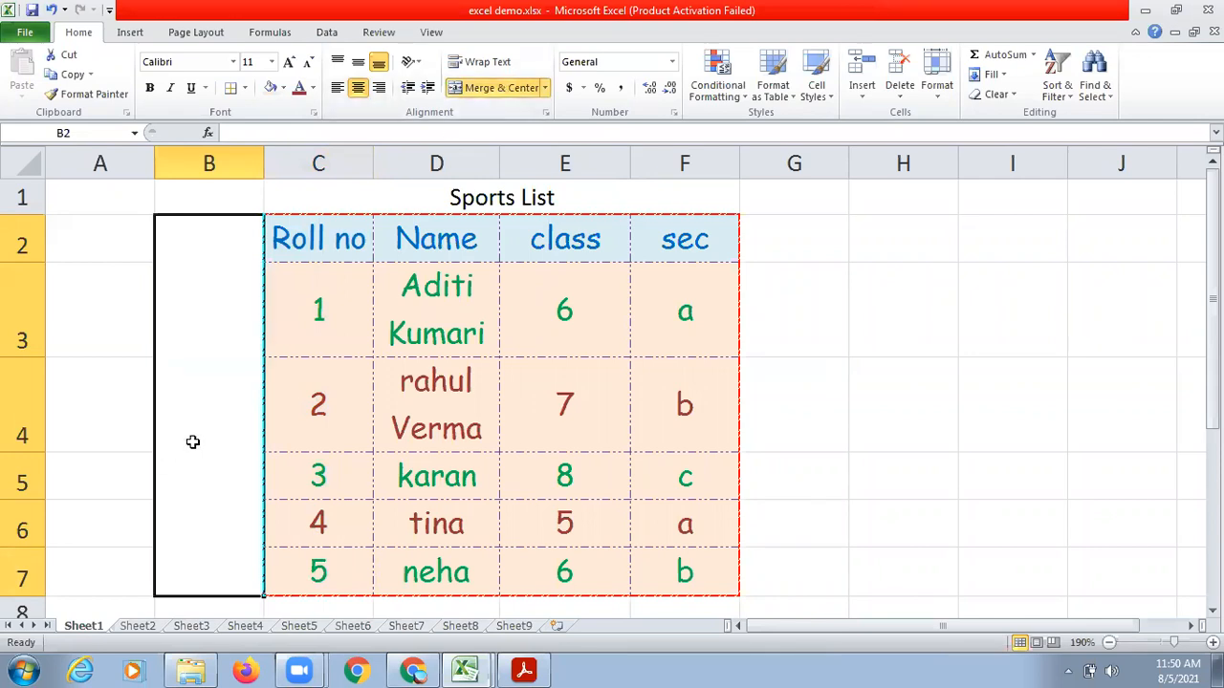
type("T")
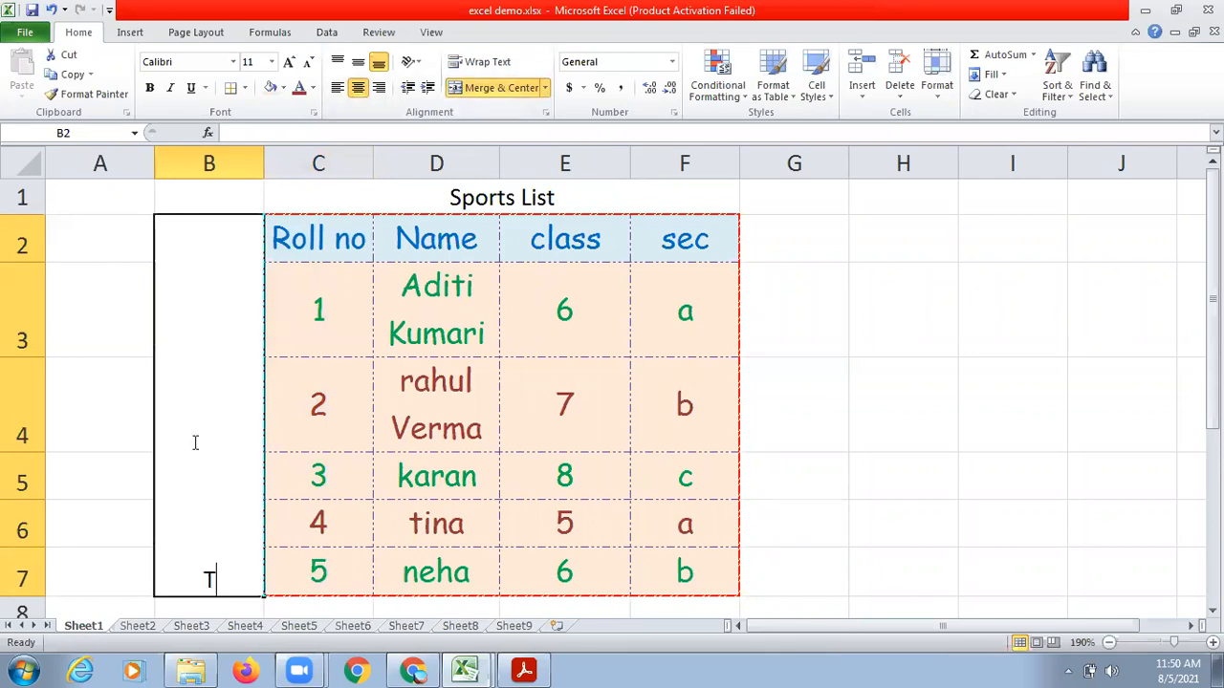
type("erm1")
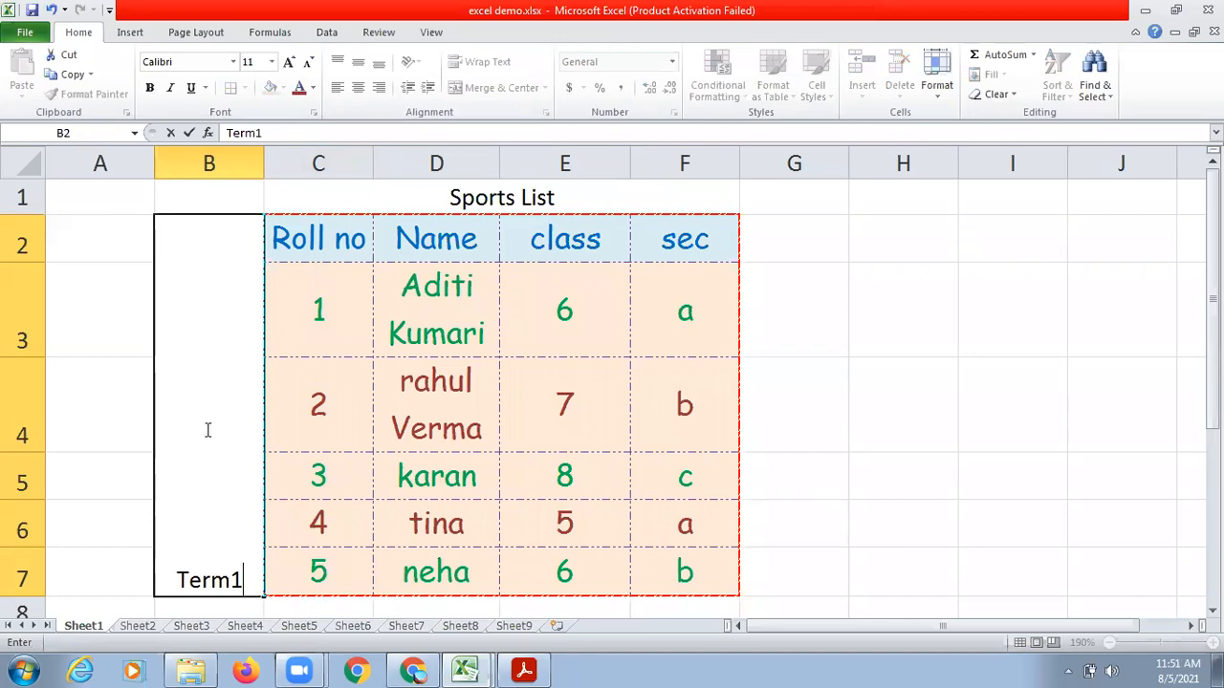
left_click(875, 381)
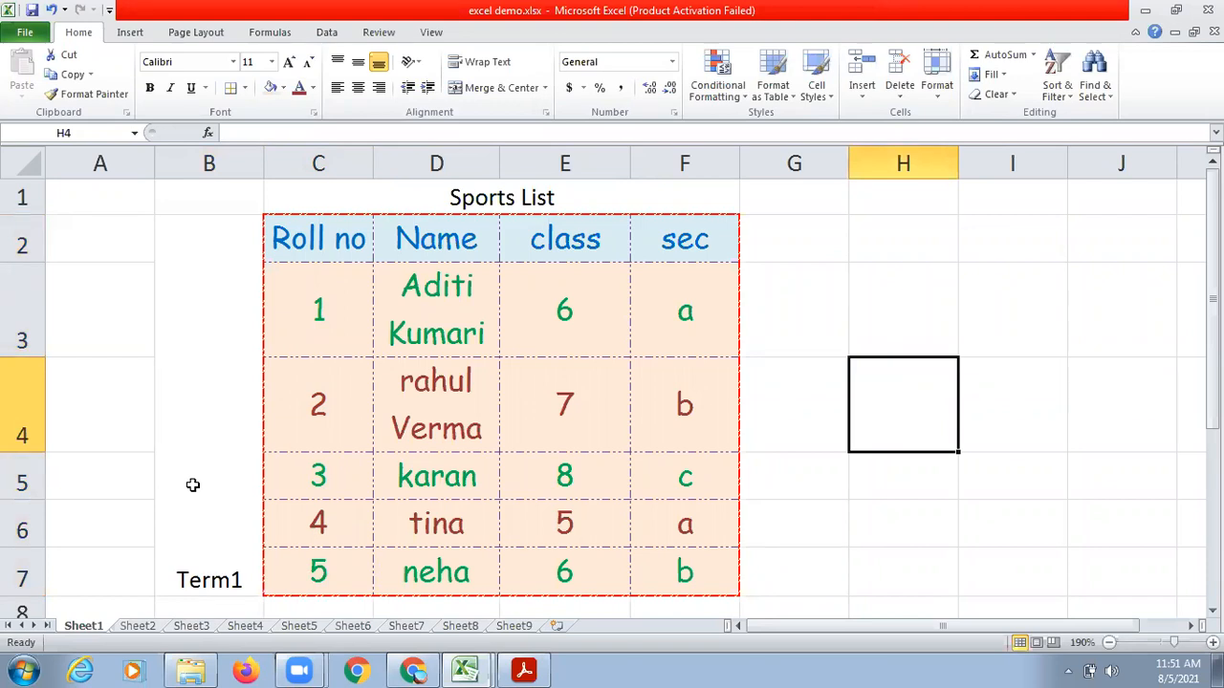
Rotate the Term1 label up and middle-align it in its merged cell.
left_click(192, 484)
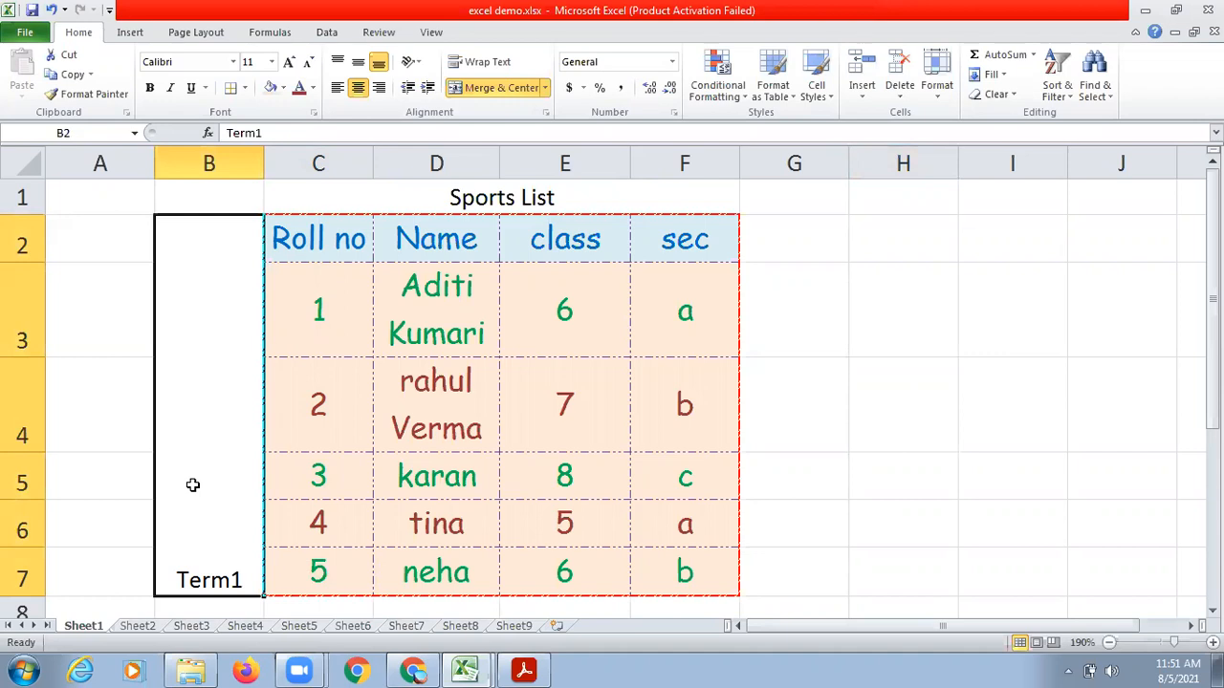
left_click(417, 65)
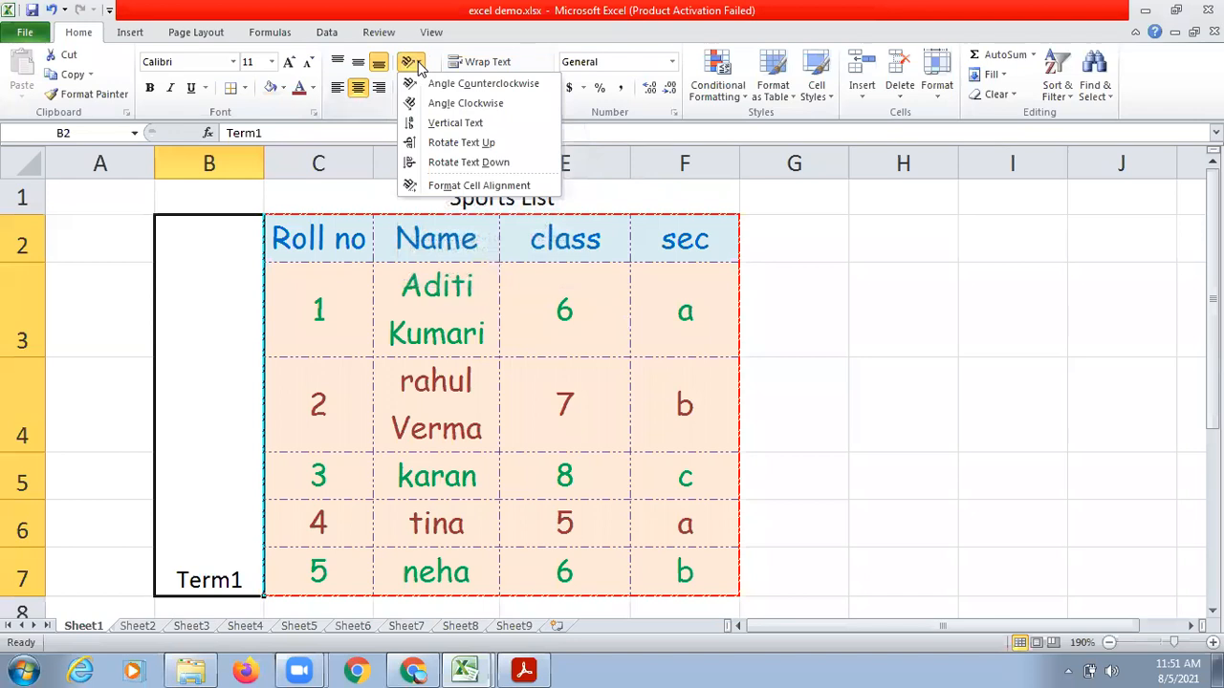
left_click(475, 144)
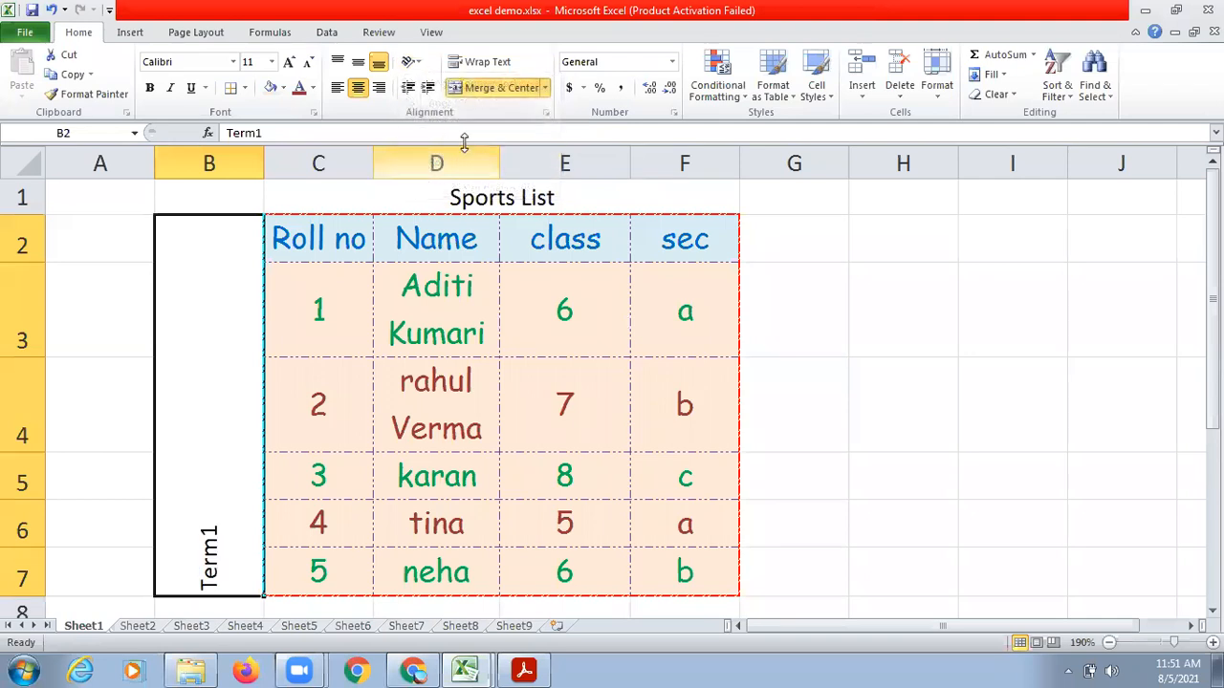
left_click(362, 72)
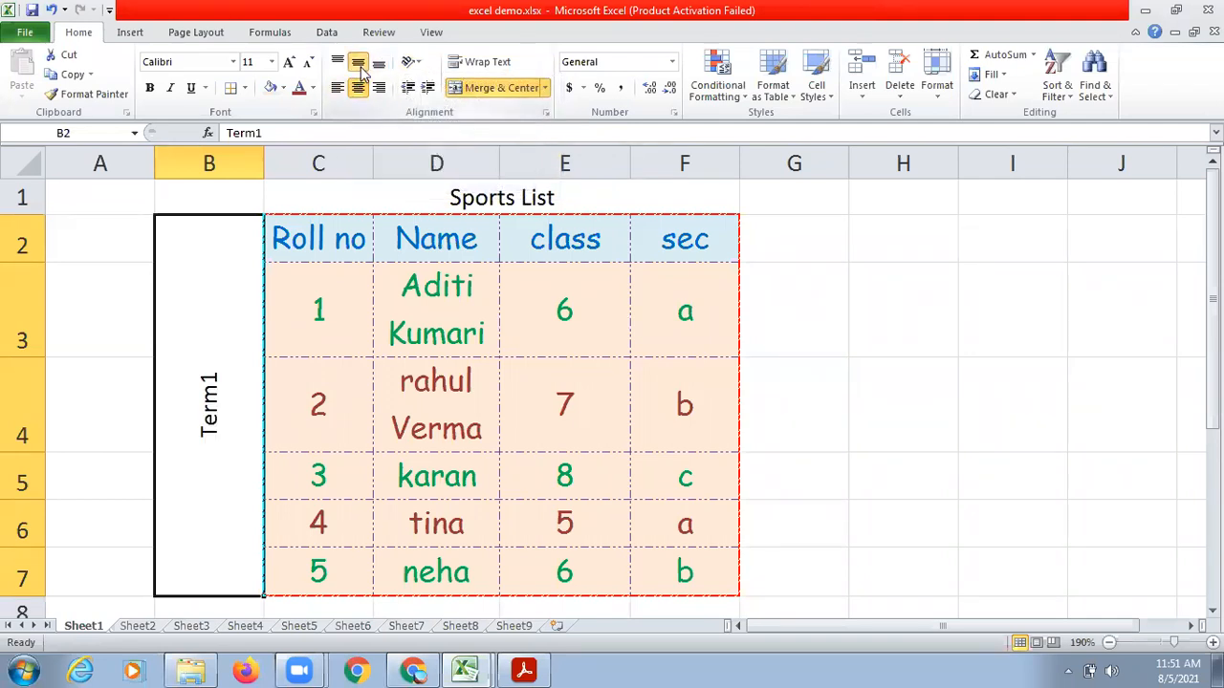
left_click(827, 353)
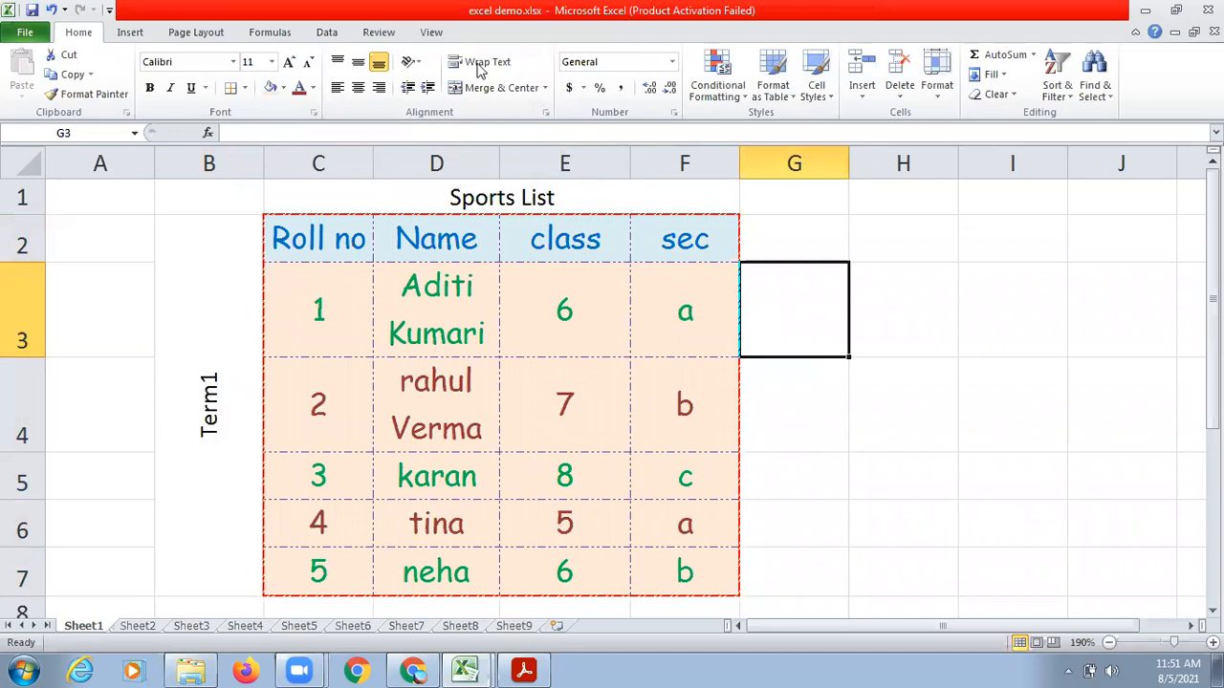
Try Rotate Text Down on the Term1 label and set its orientation to Vertical Text.
left_click(417, 67)
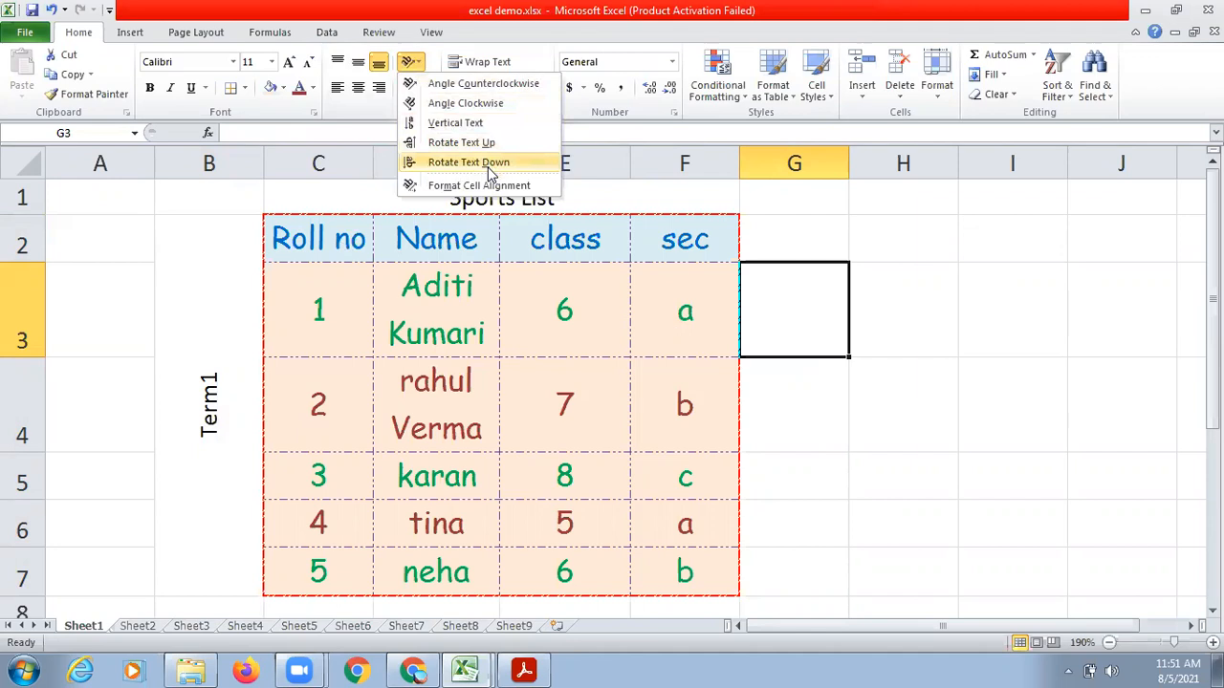
left_click(463, 124)
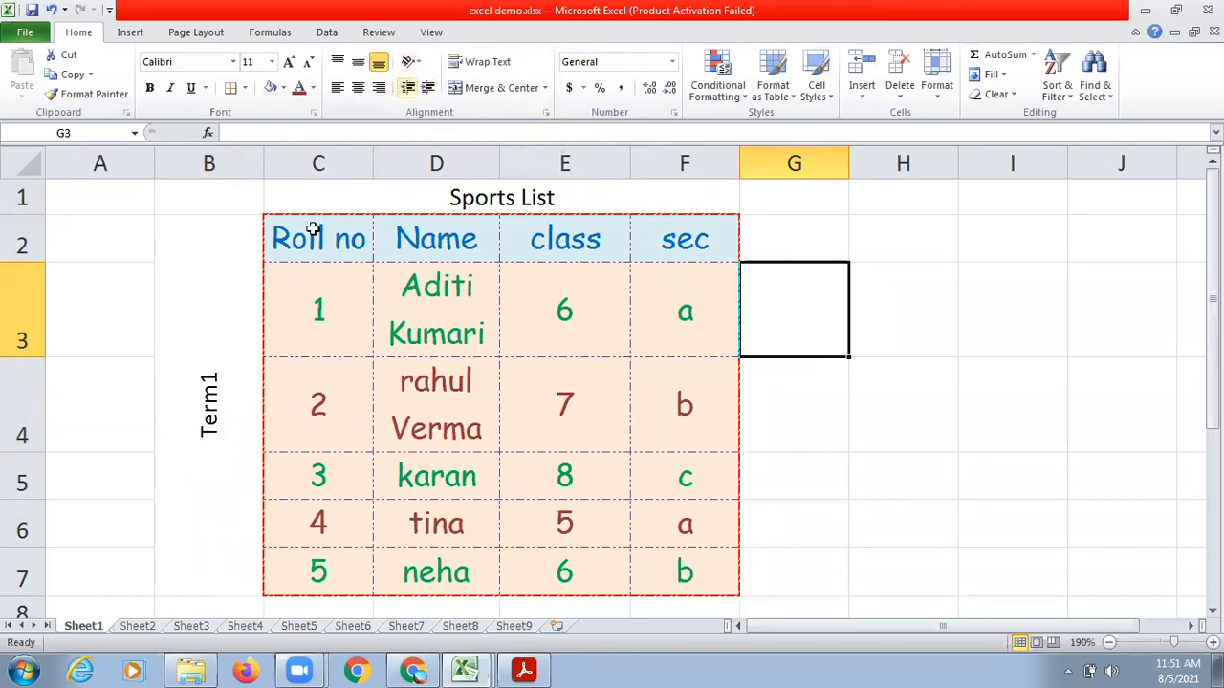
left_click(172, 349)
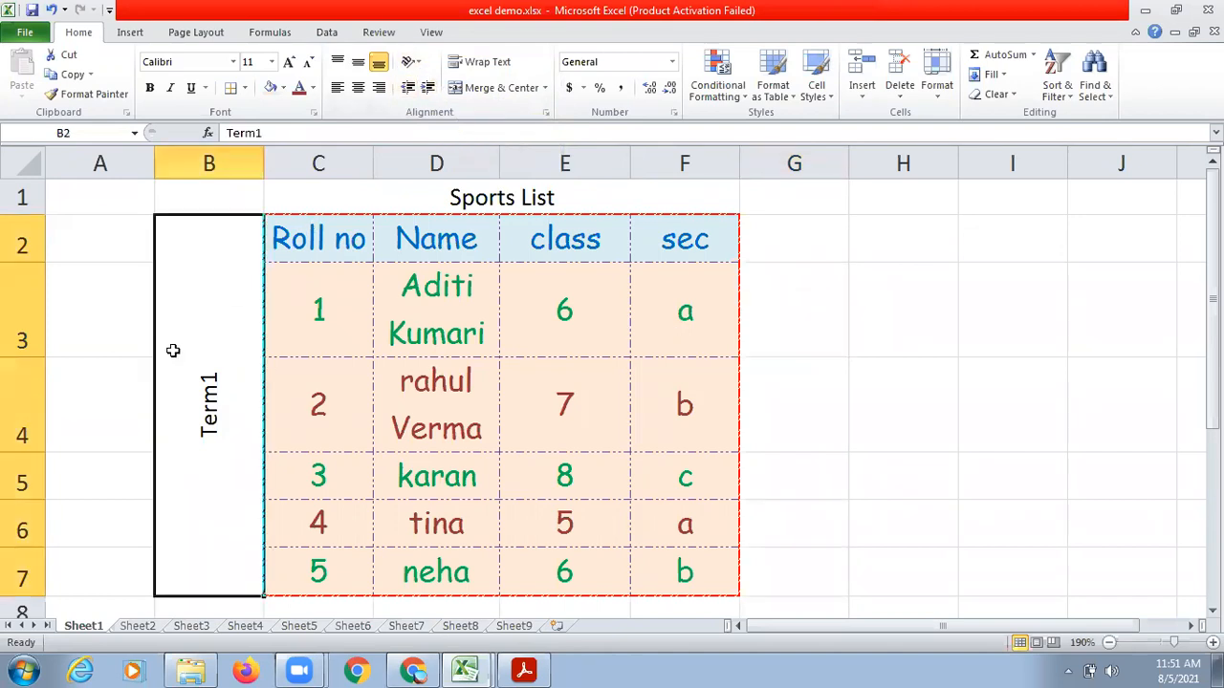
left_click(412, 63)
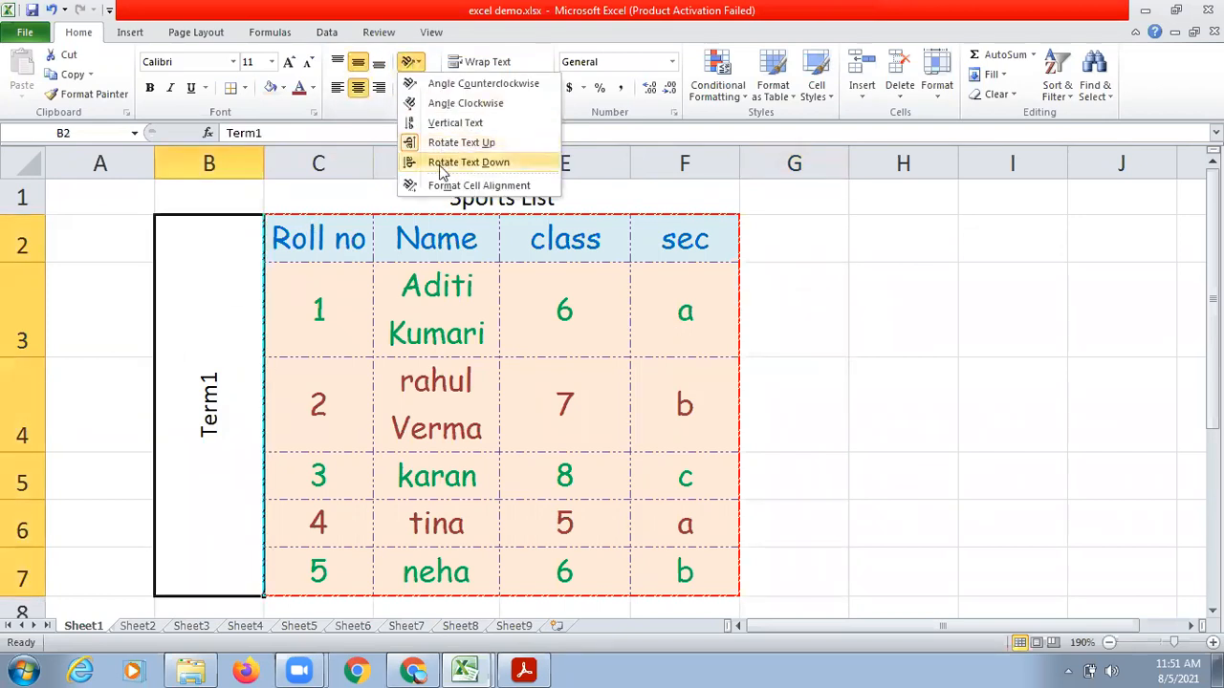
left_click(468, 163)
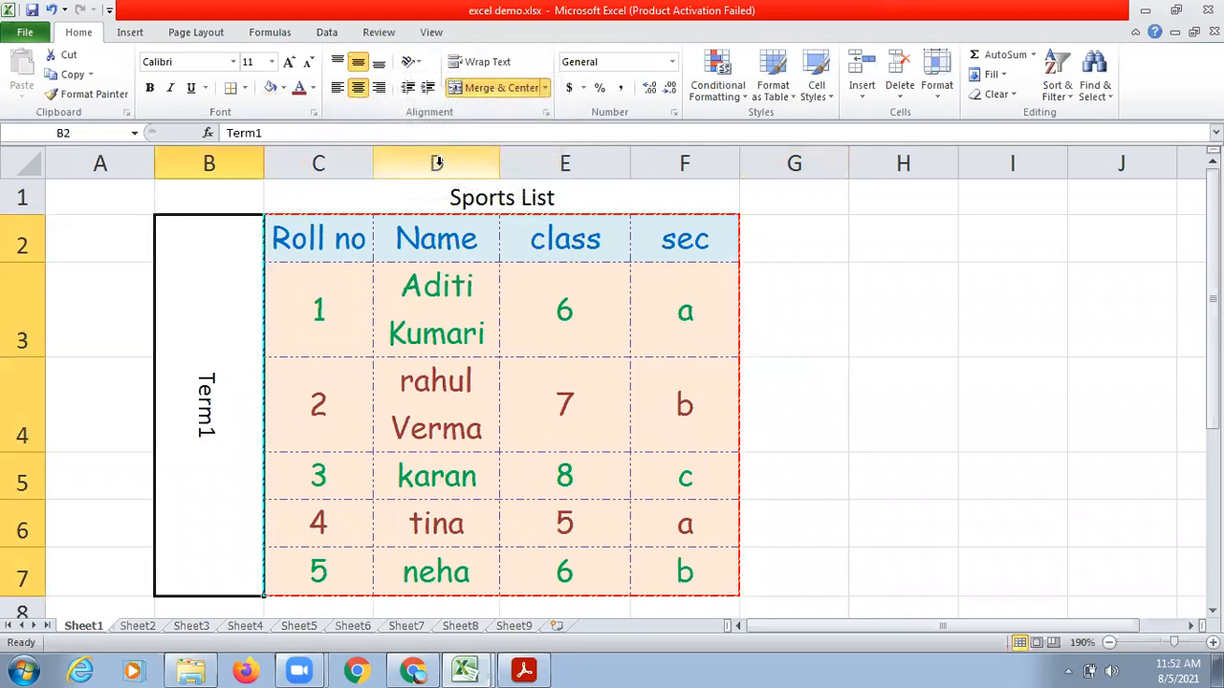
left_click(412, 61)
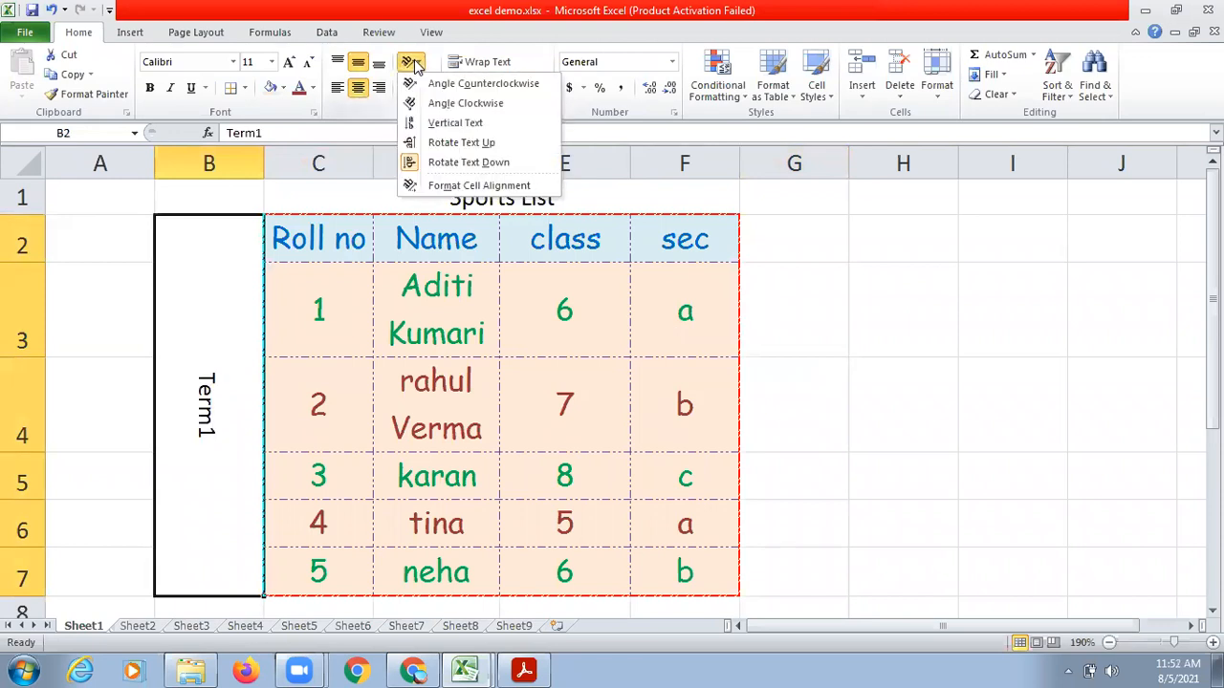
left_click(454, 126)
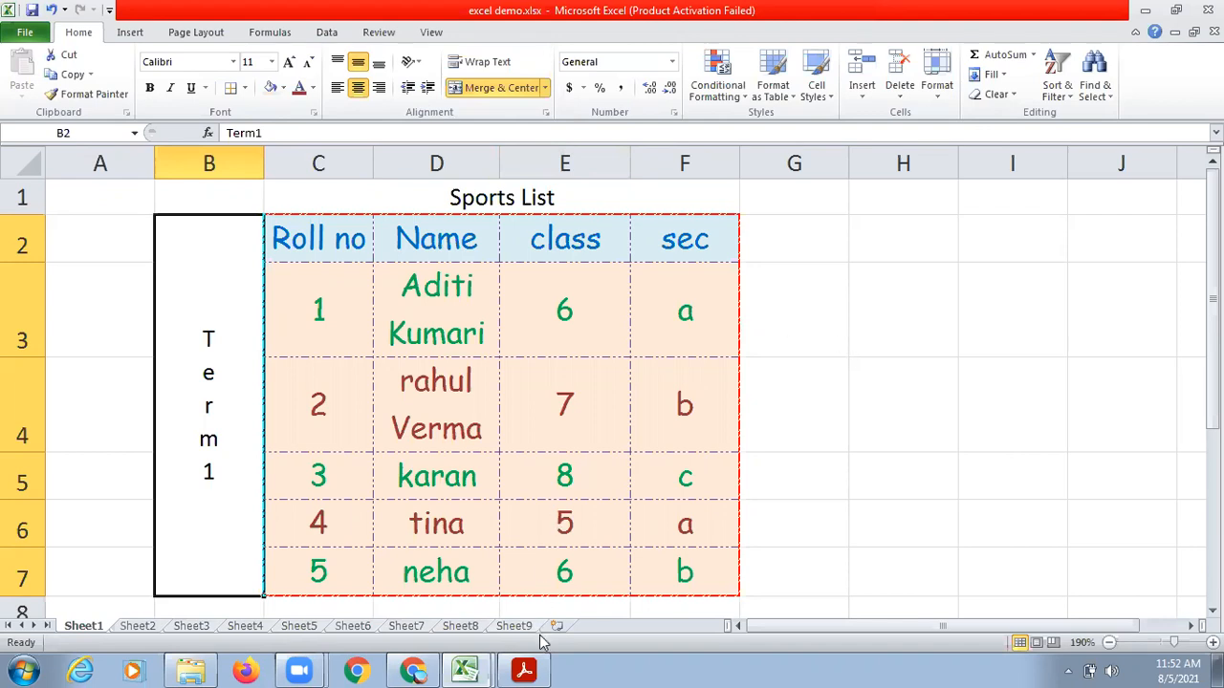
Switch to the Ch4 Introduction to MS Excel PDF in Acrobat Reader and examine its Number Formatting section.
left_click(536, 667)
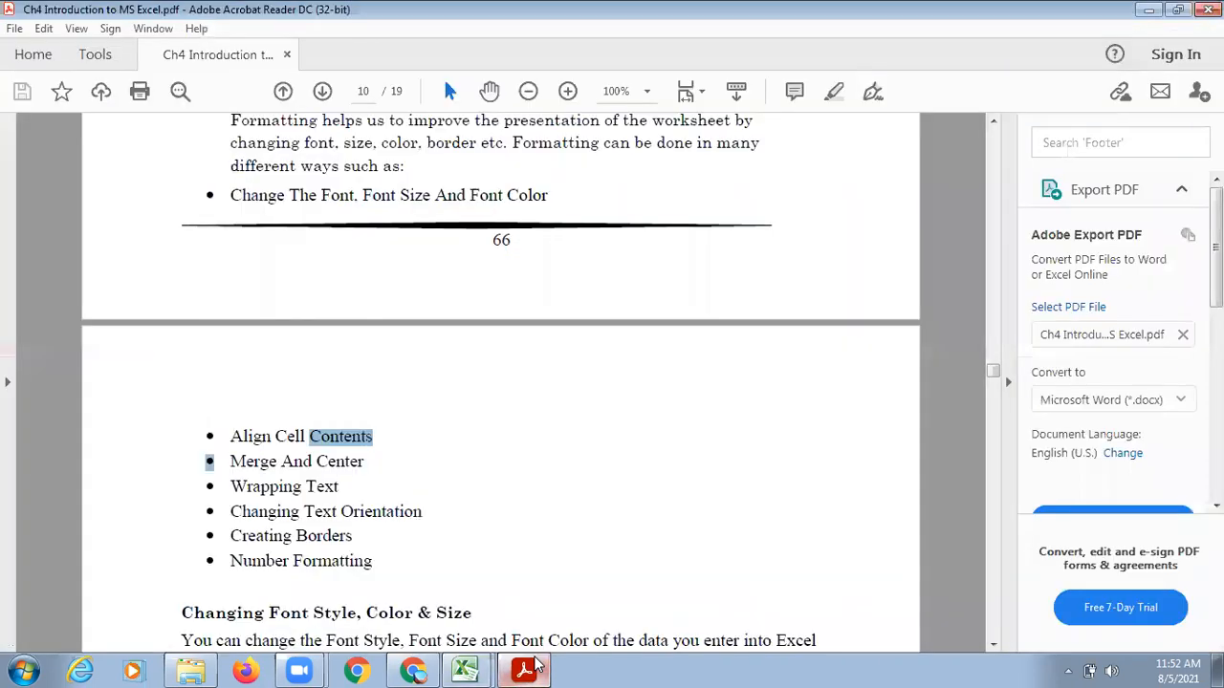
left_click(993, 644)
left_click(995, 646)
left_click(995, 646)
left_click(995, 647)
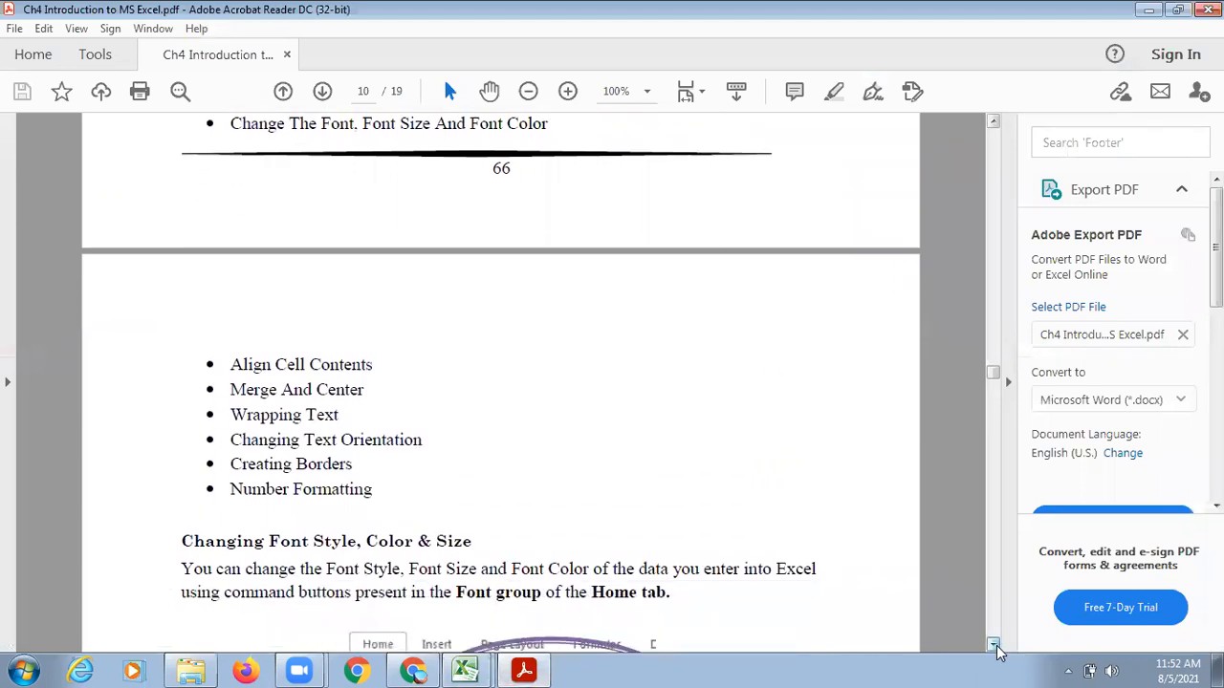
left_click(996, 646)
left_click(995, 646)
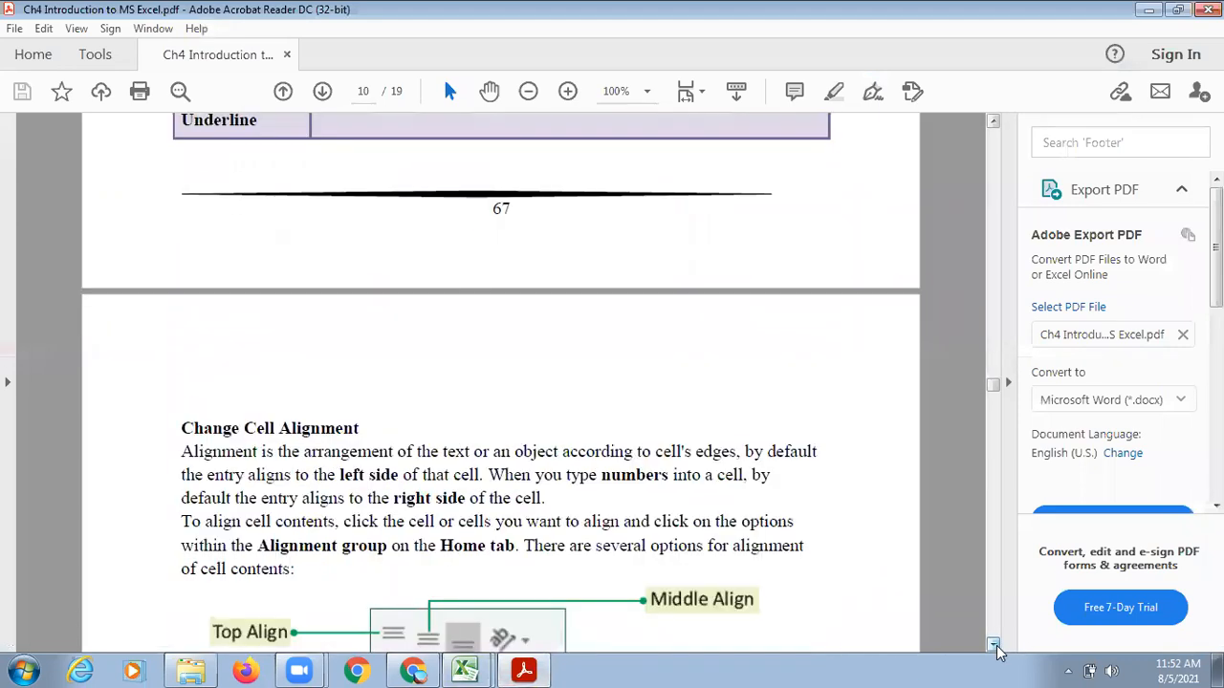
left_click(996, 646)
left_click(995, 646)
left_click(996, 647)
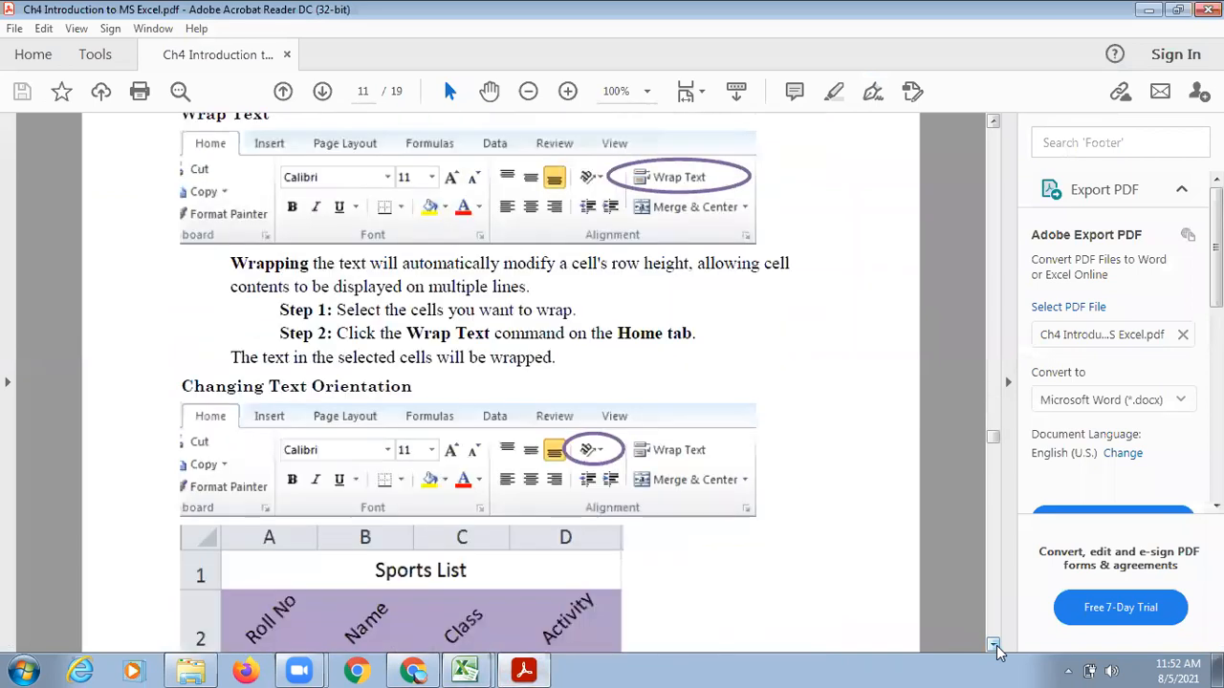
left_click(995, 646)
left_click(995, 647)
left_click(995, 646)
scroll(995, 646, "up", 5)
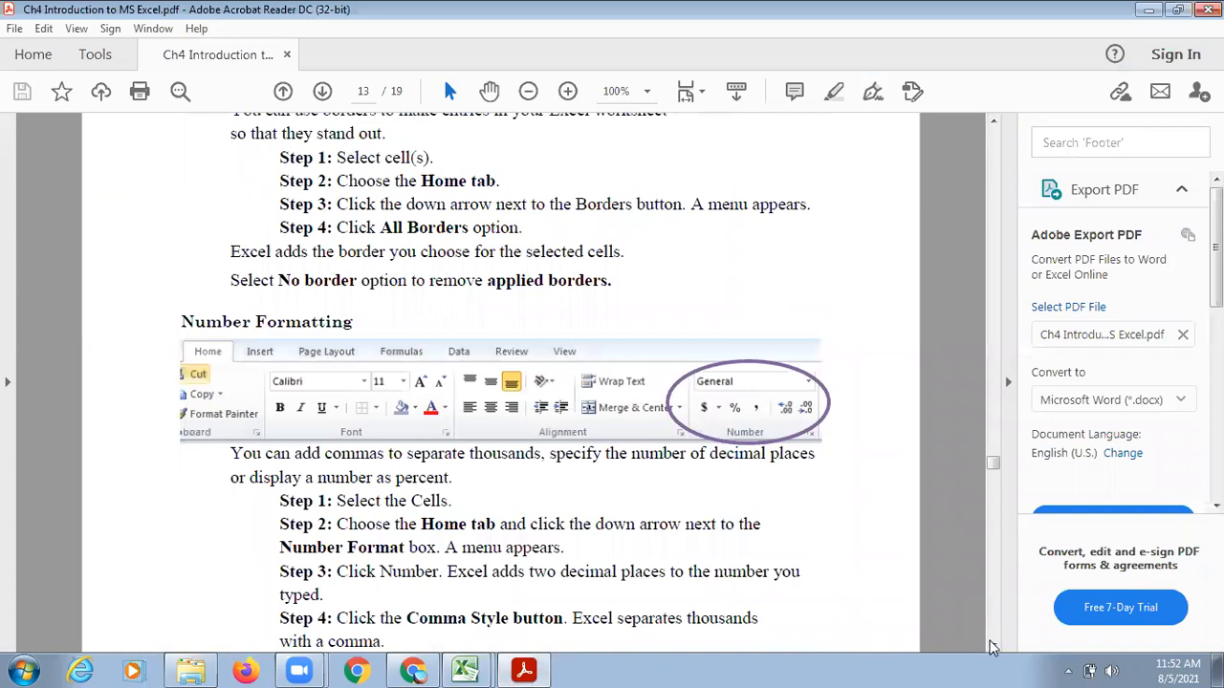
left_click(996, 646)
left_click(995, 646)
left_click(995, 646)
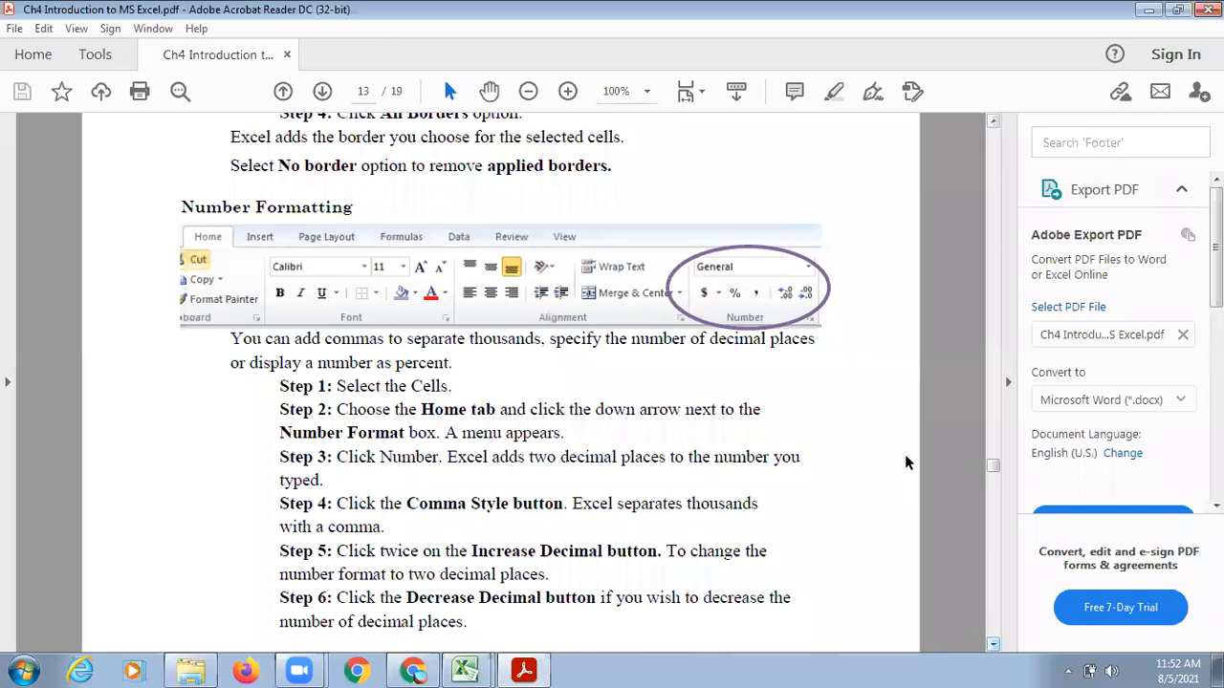
Return to the excel demo.xlsx workbook in Excel and enter 76.9876 in cell H3.
mouse_move(481, 669)
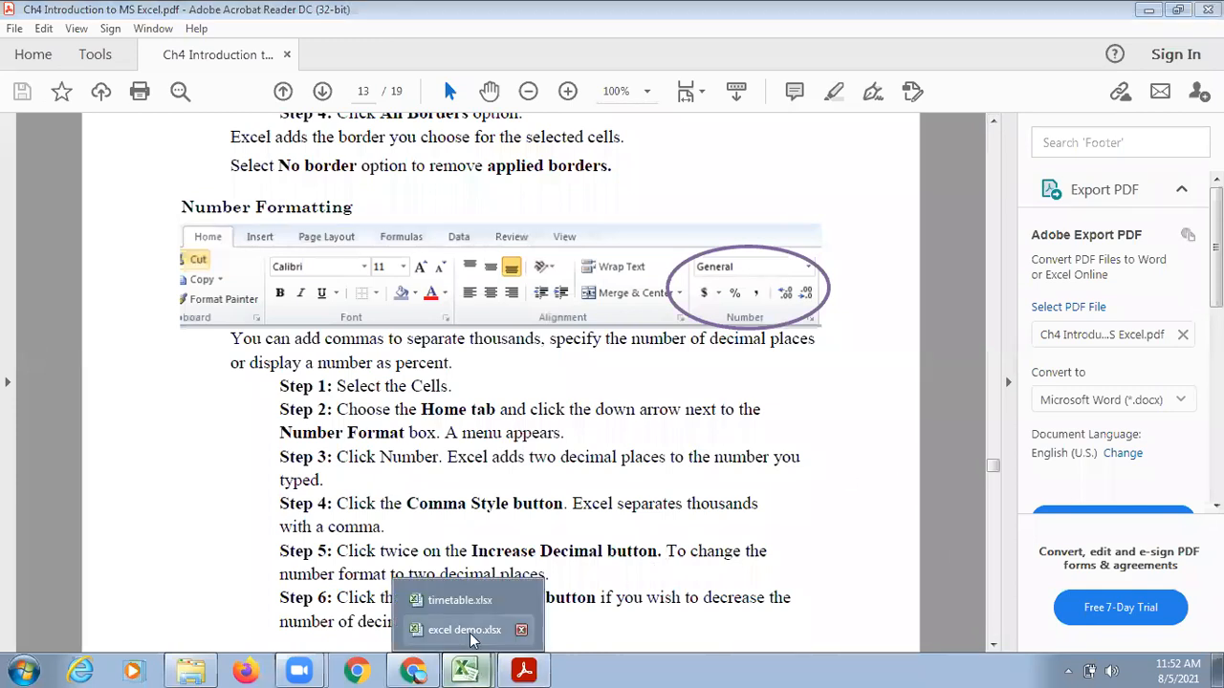
left_click(464, 629)
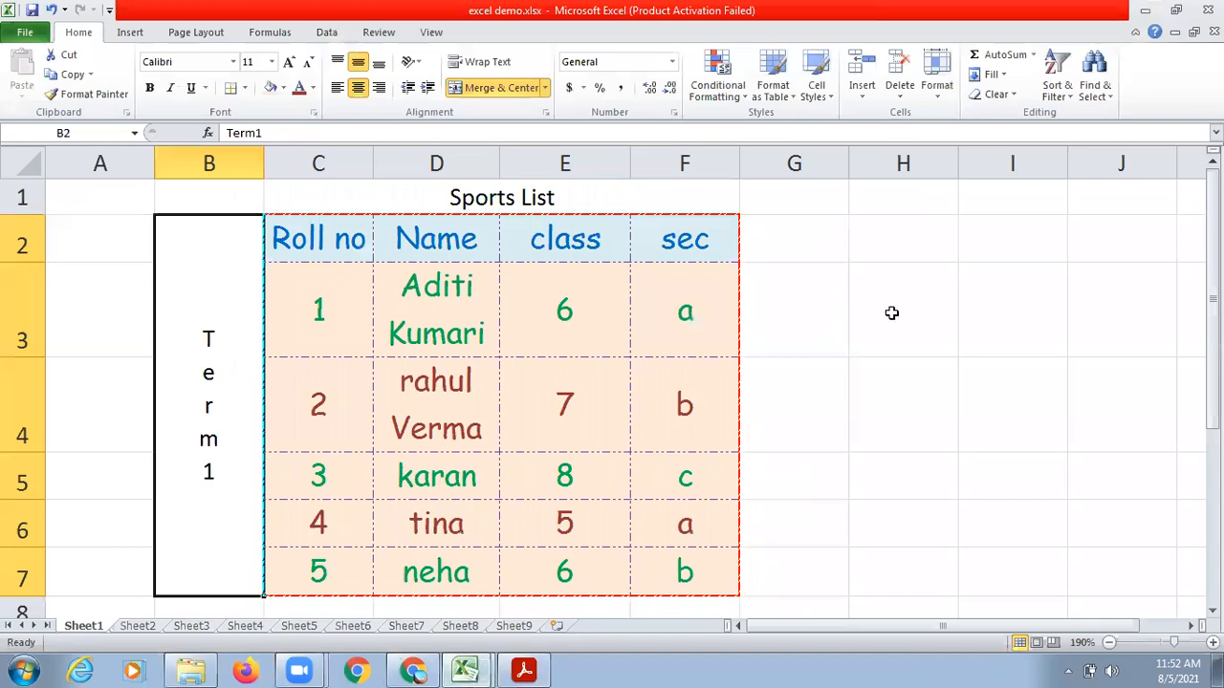
left_click(891, 312)
type("76.9876")
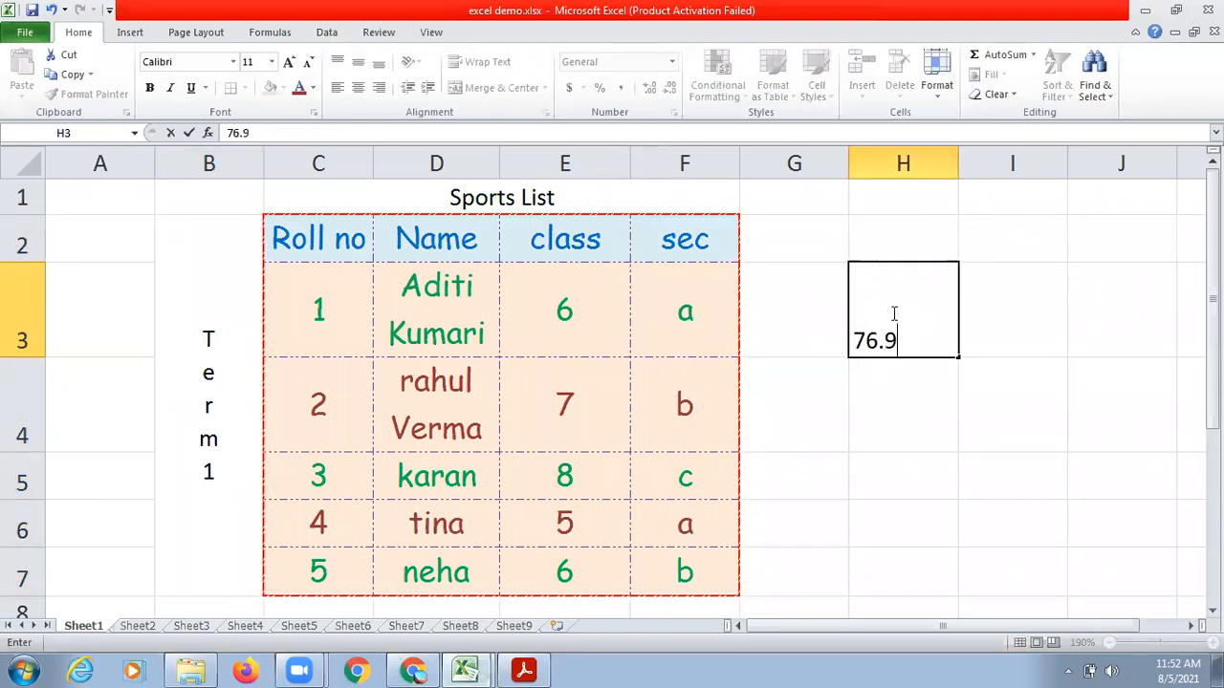
key("Return")
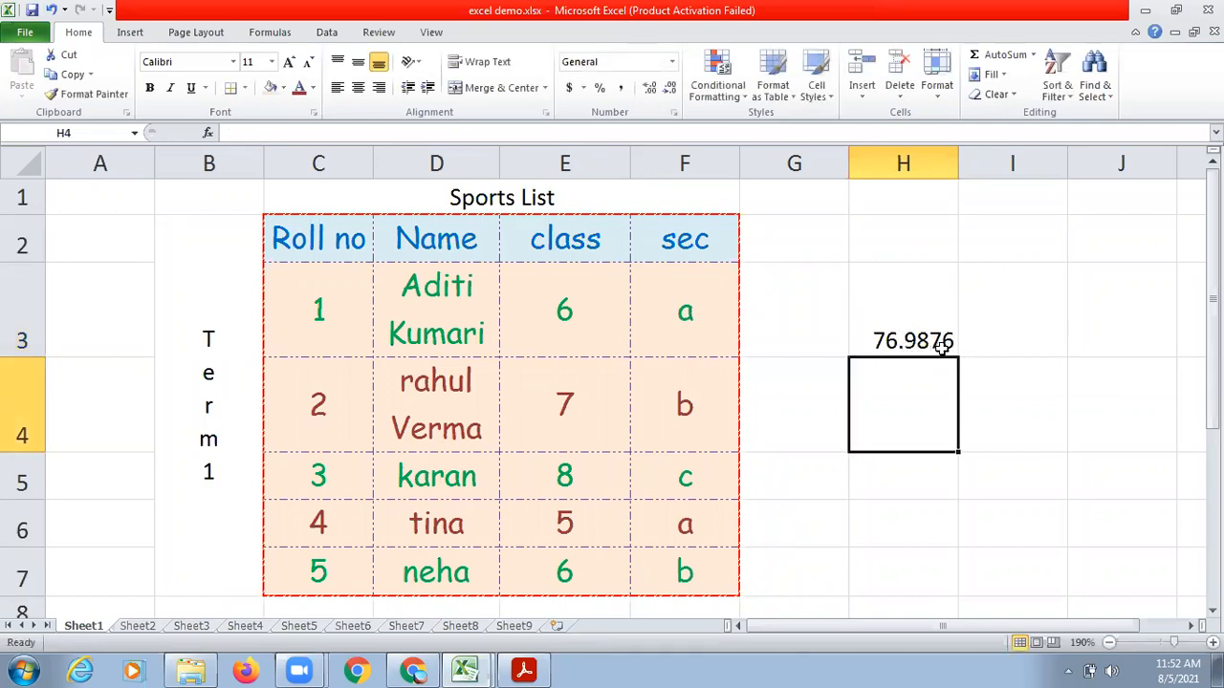
Decrease the decimals of the number in H3 until one decimal place is shown.
left_click(918, 328)
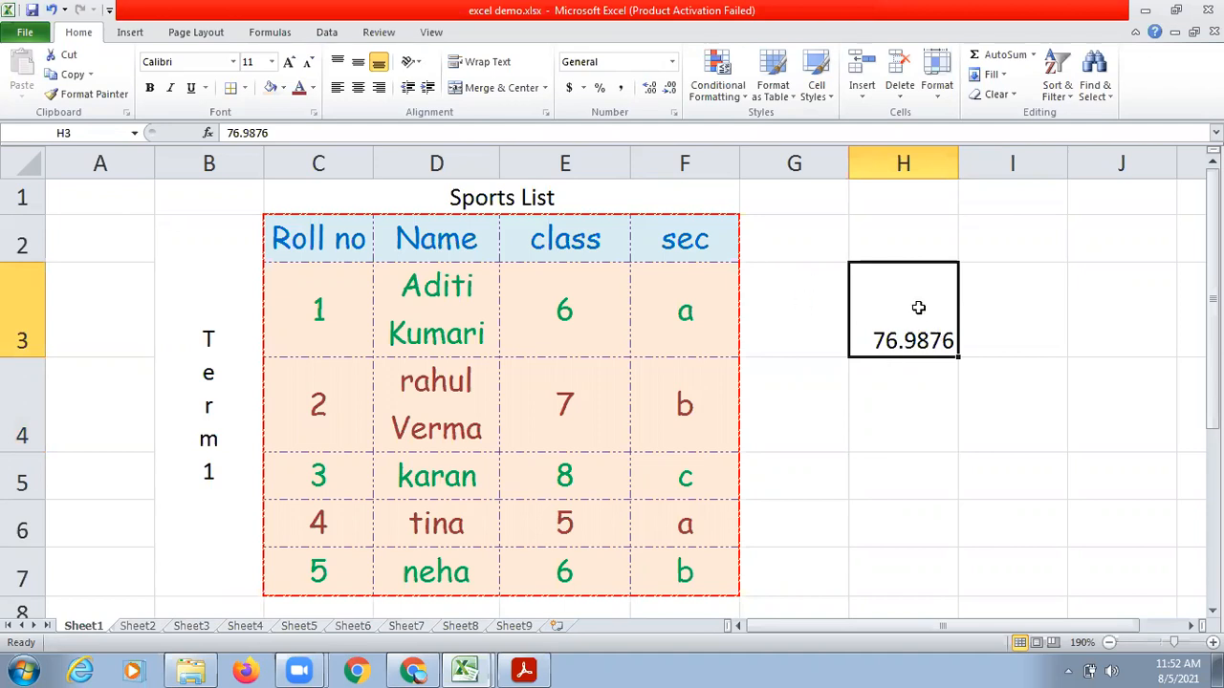
left_click(903, 163)
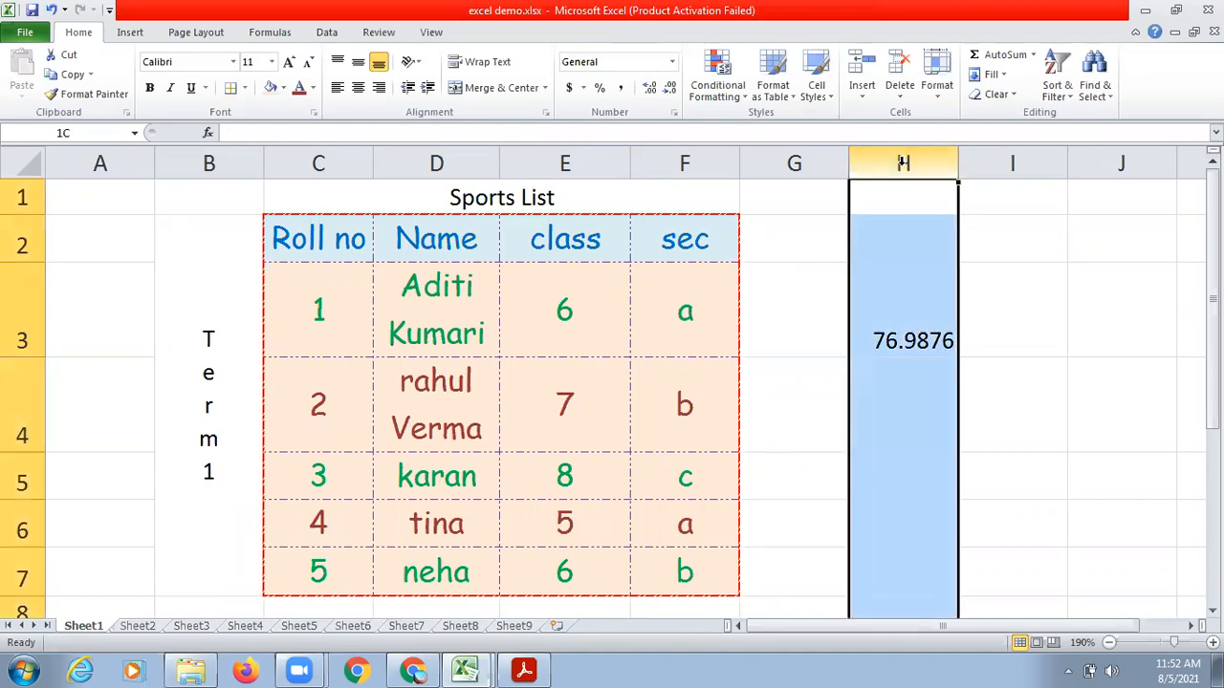
left_click(901, 340)
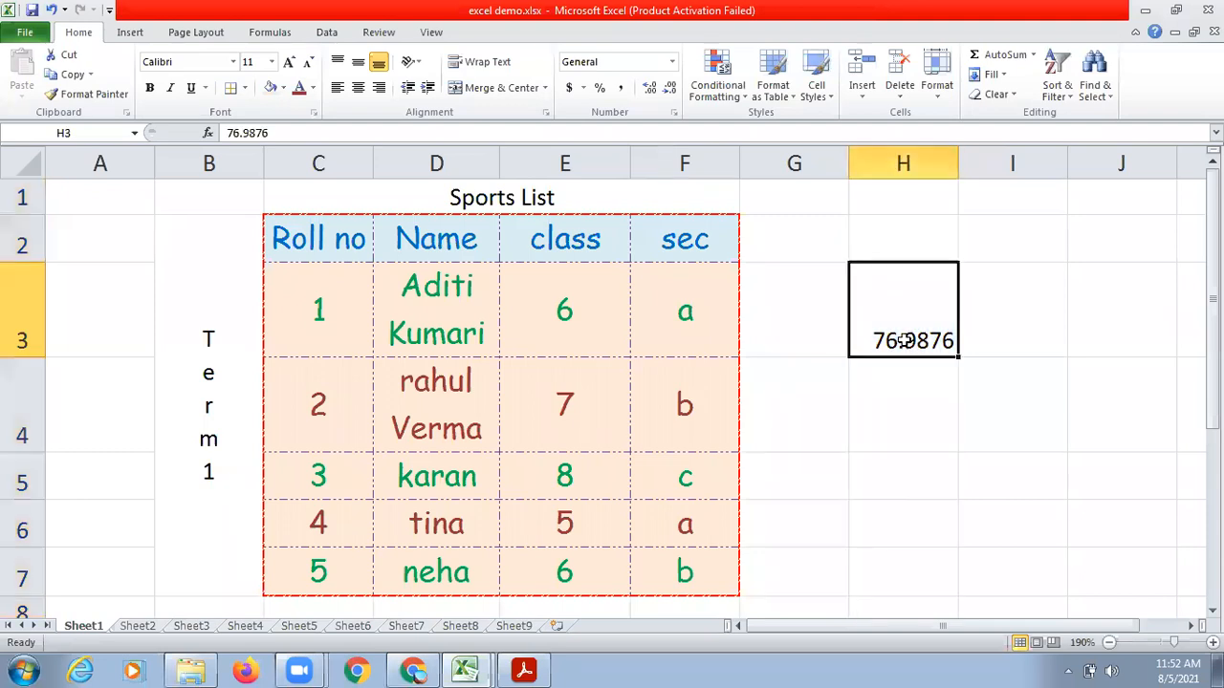
left_click(672, 90)
left_click(671, 89)
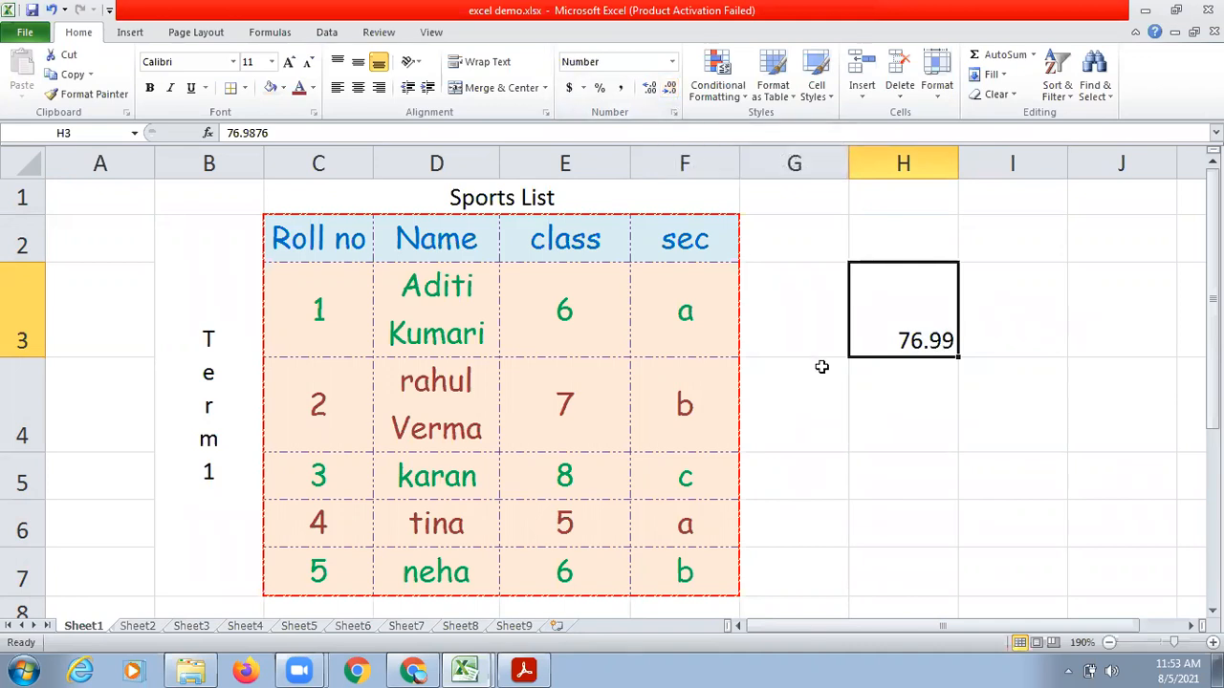
left_click(669, 90)
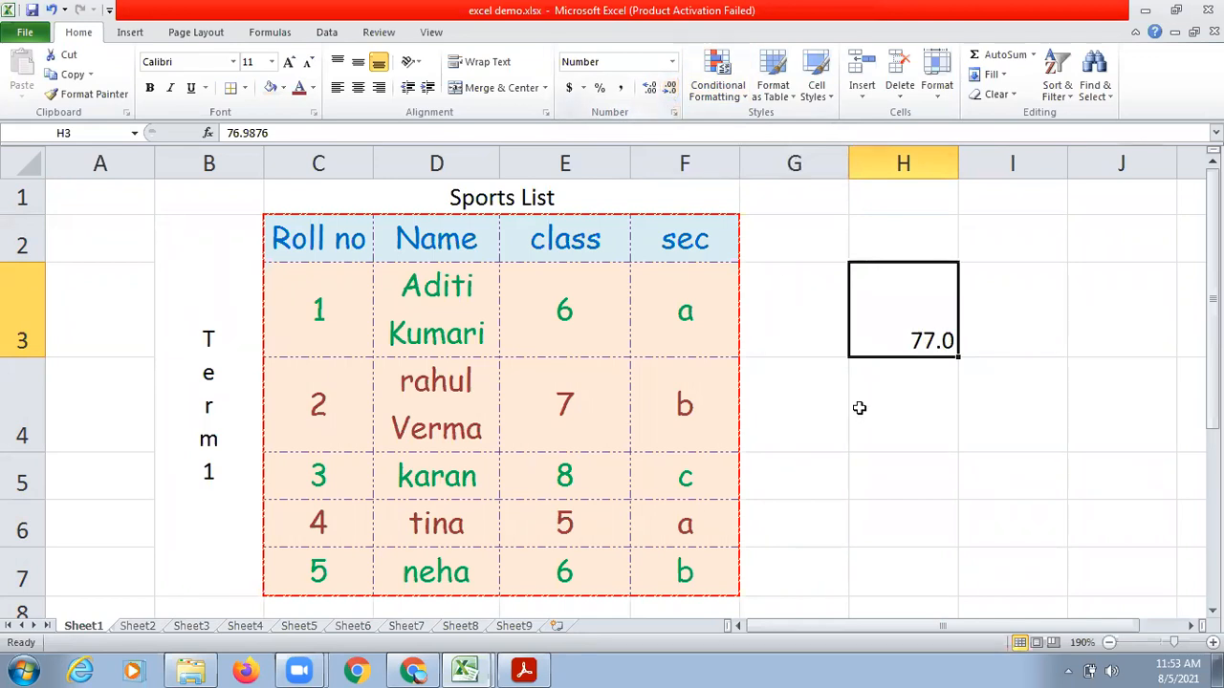
left_click(859, 408)
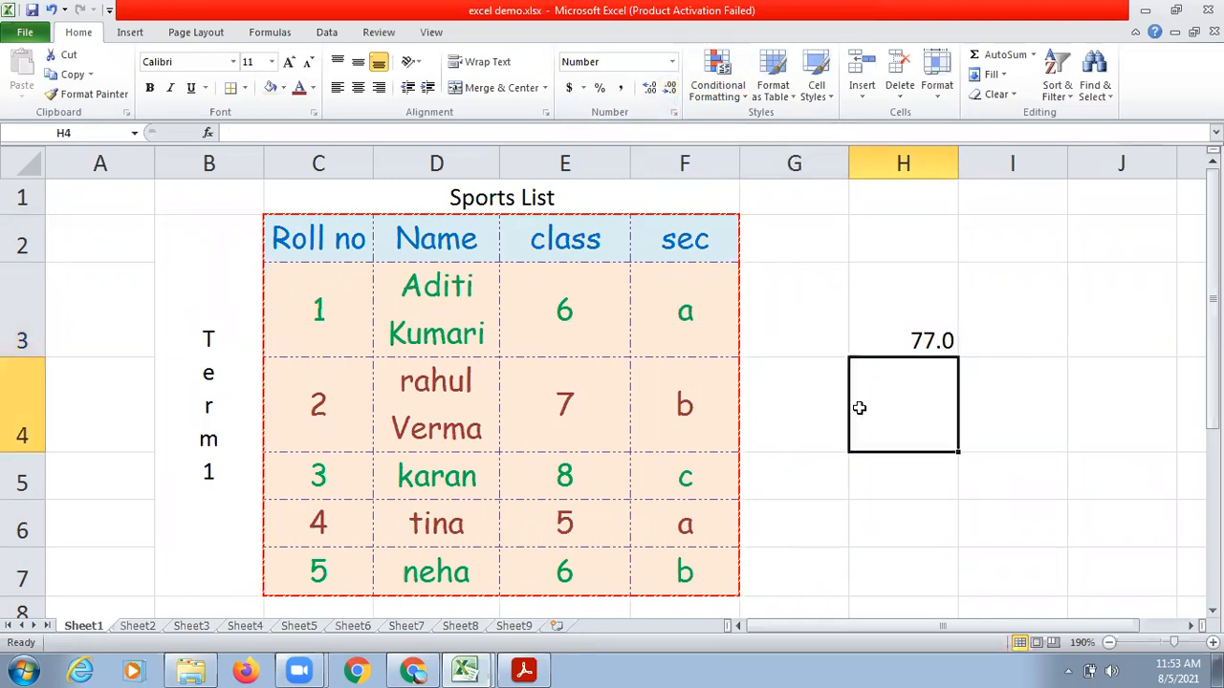
Increase the decimals of the number in H3 until three decimal places are shown.
left_click(880, 319)
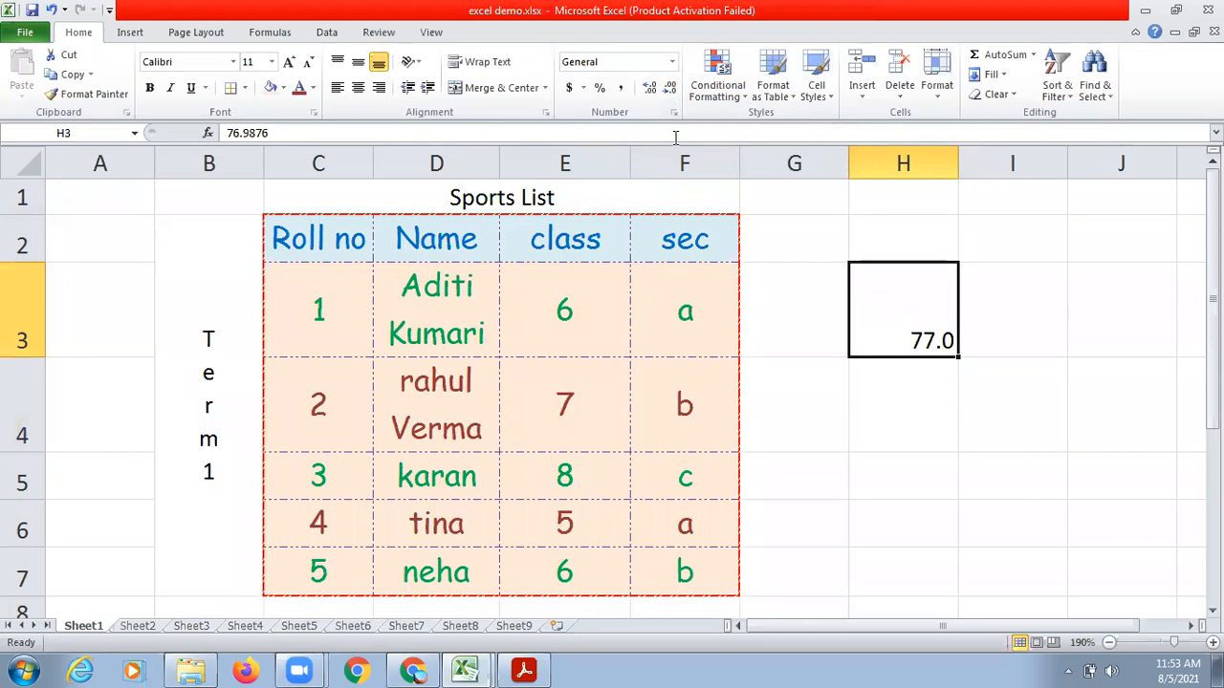
left_click(648, 89)
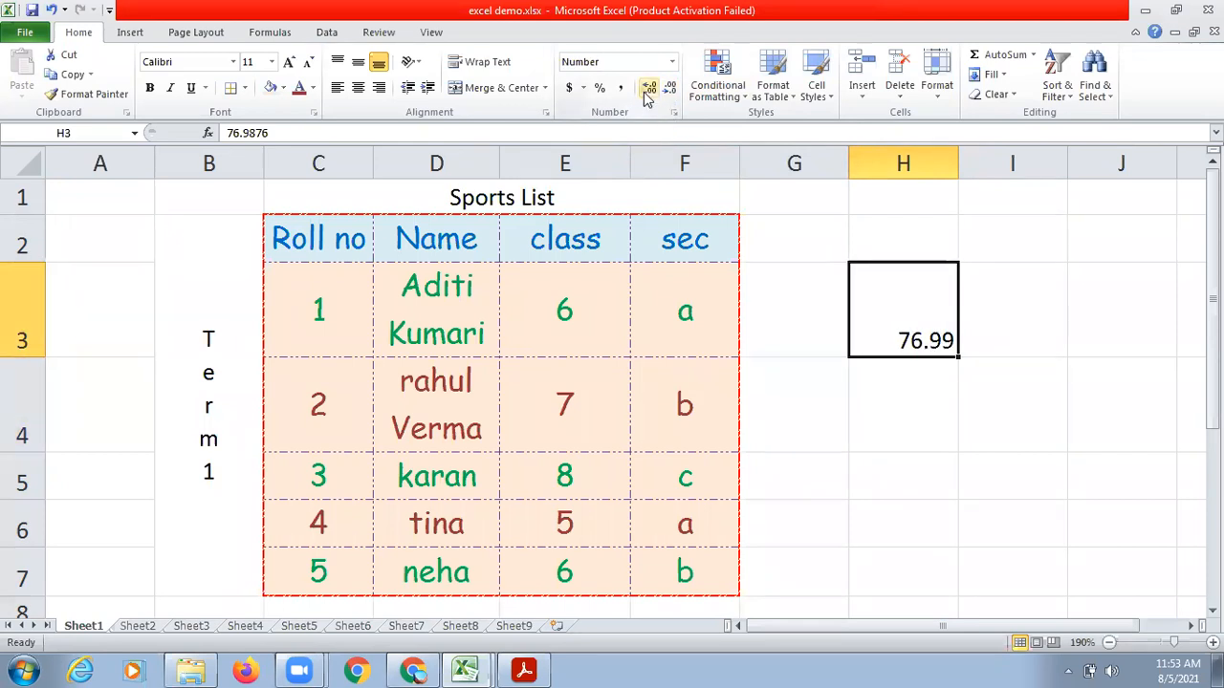
left_click(648, 89)
left_click(930, 431)
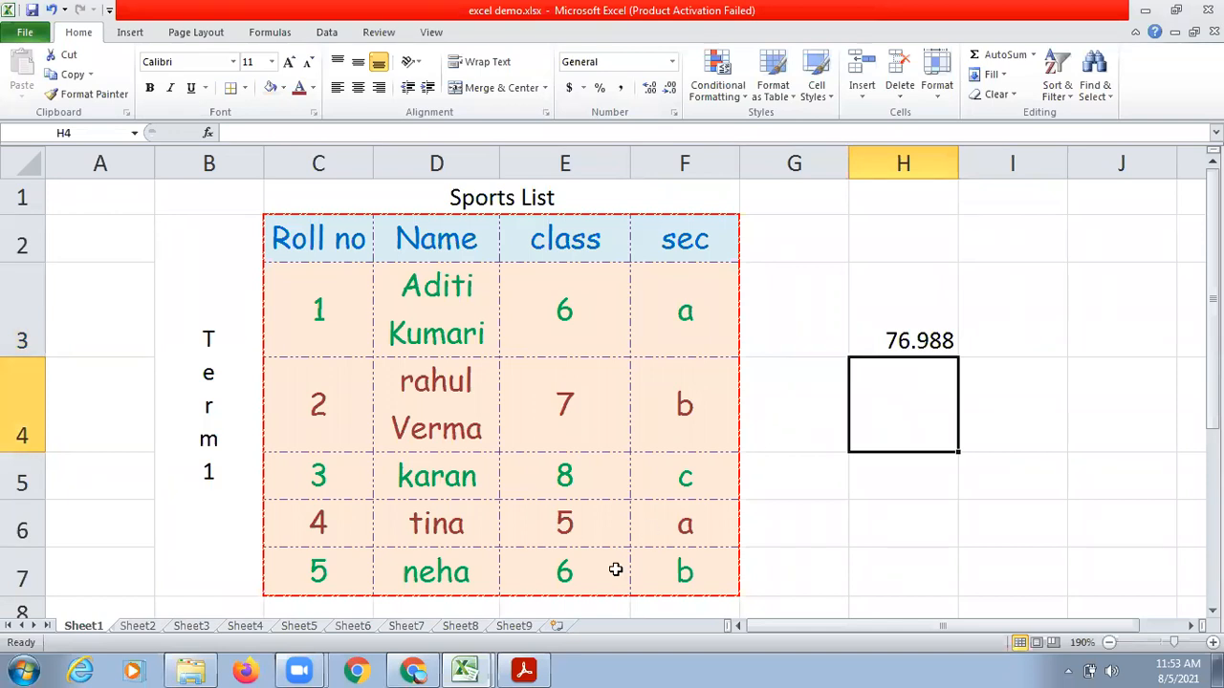
Check the list of formatting topics in the Ch4 Introduction to MS Excel PDF in Acrobat Reader and return to the Excel workbook.
mouse_move(538, 669)
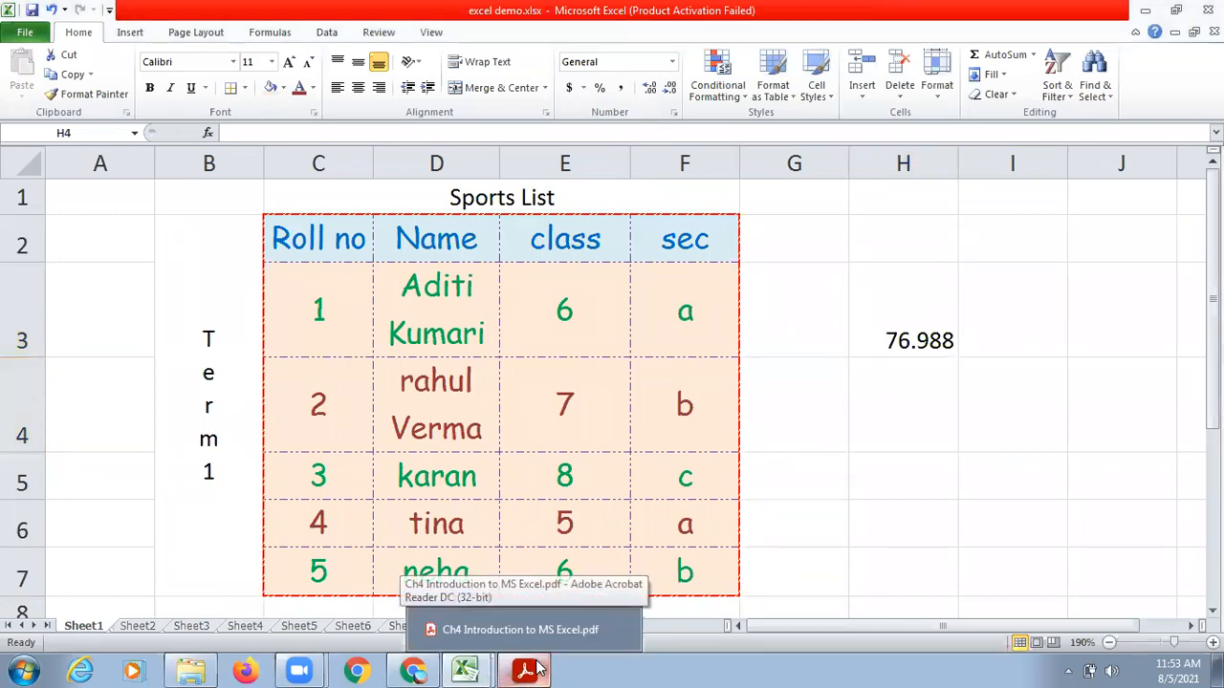
left_click(521, 629)
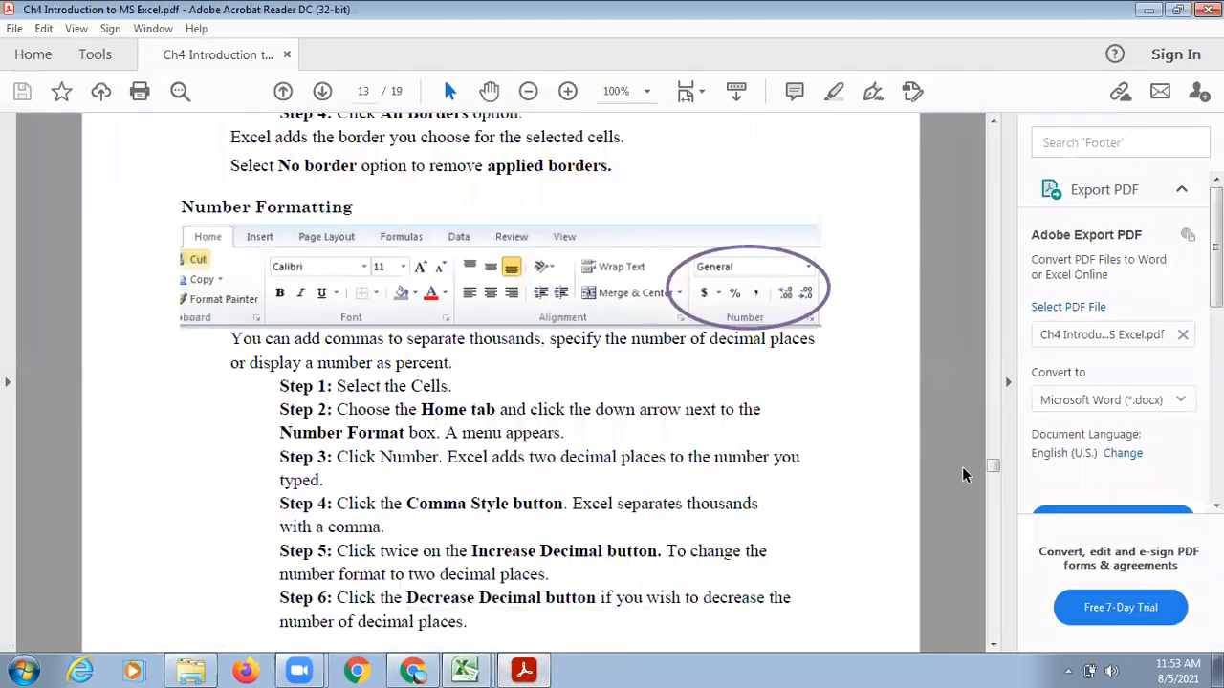
left_click_drag(993, 458, 993, 374)
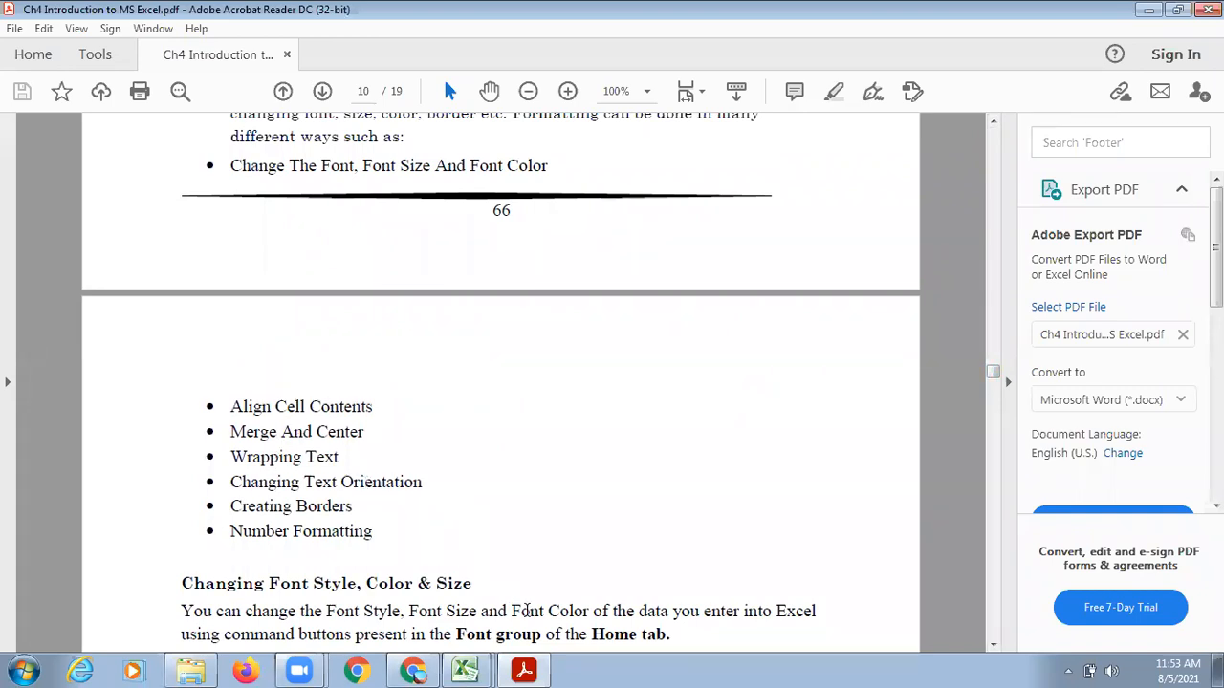
left_click(531, 669)
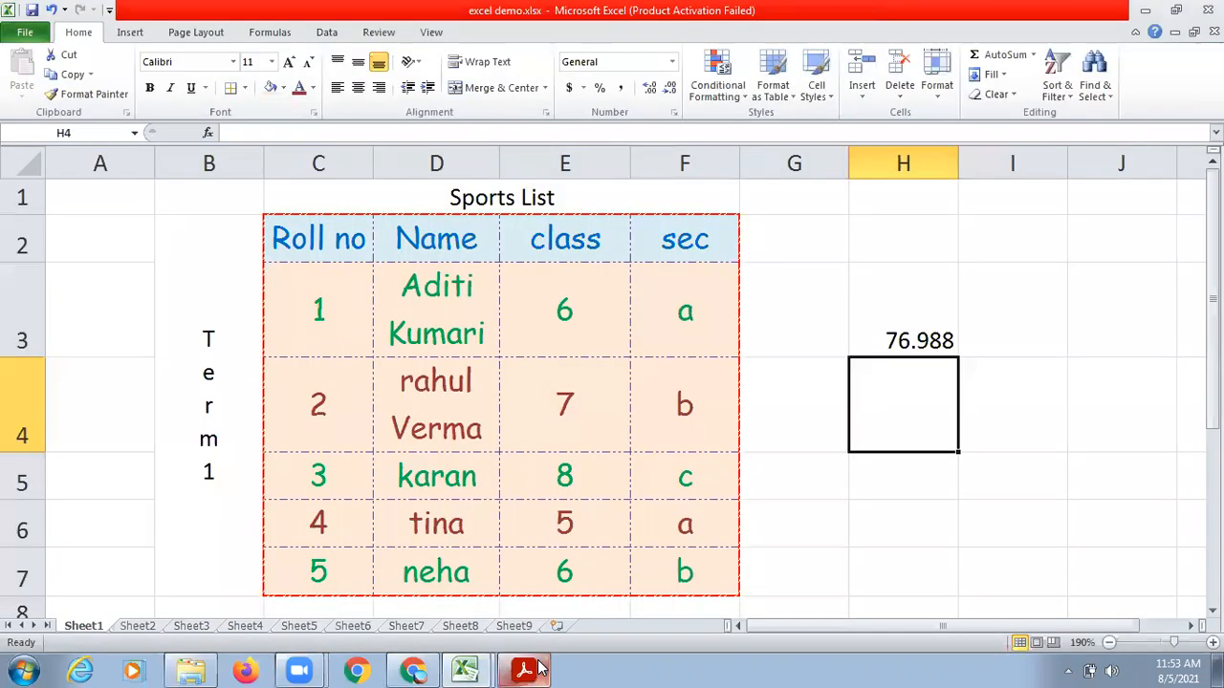